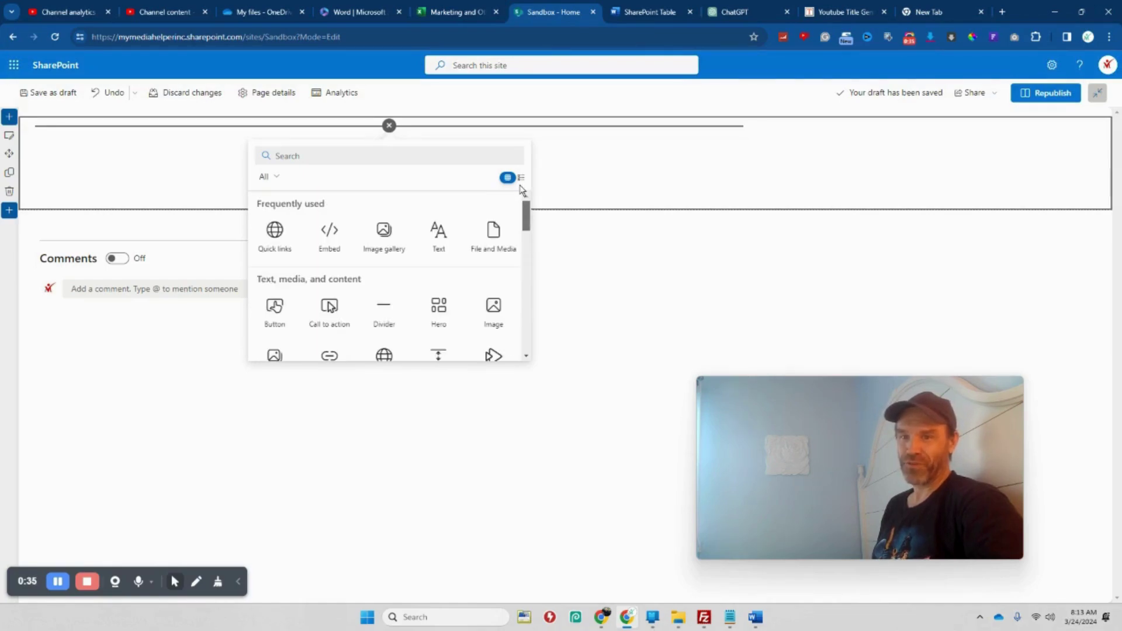
# Add a Text web part containing a three-by-three table and select the four cells in its lower two rows and first two columns
pyautogui.click(438, 234)
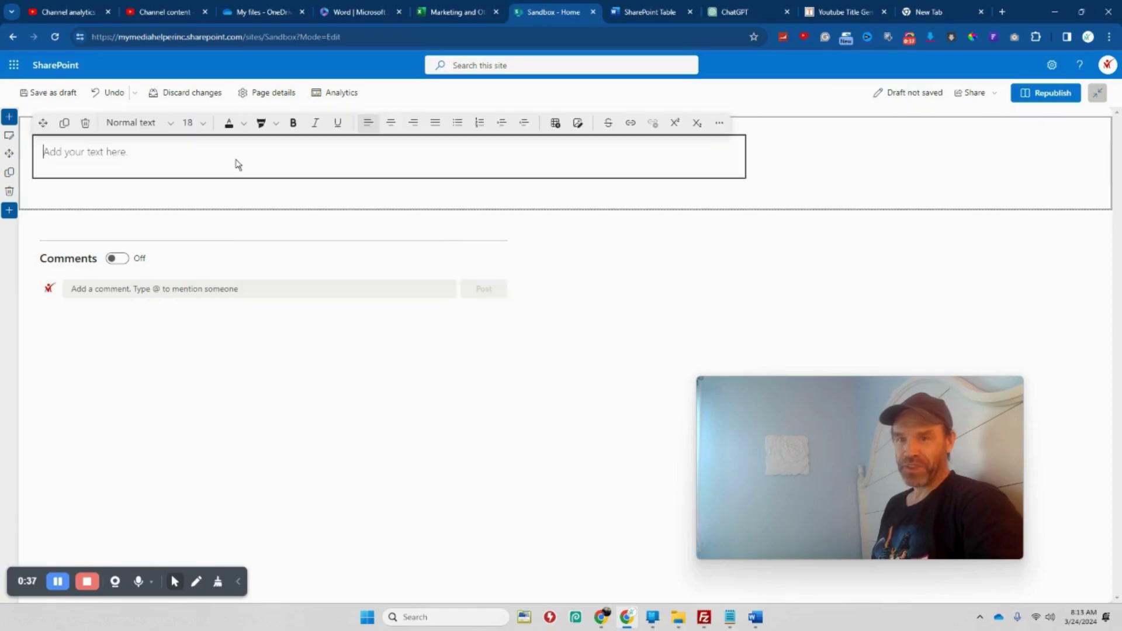
pyautogui.click(555, 122)
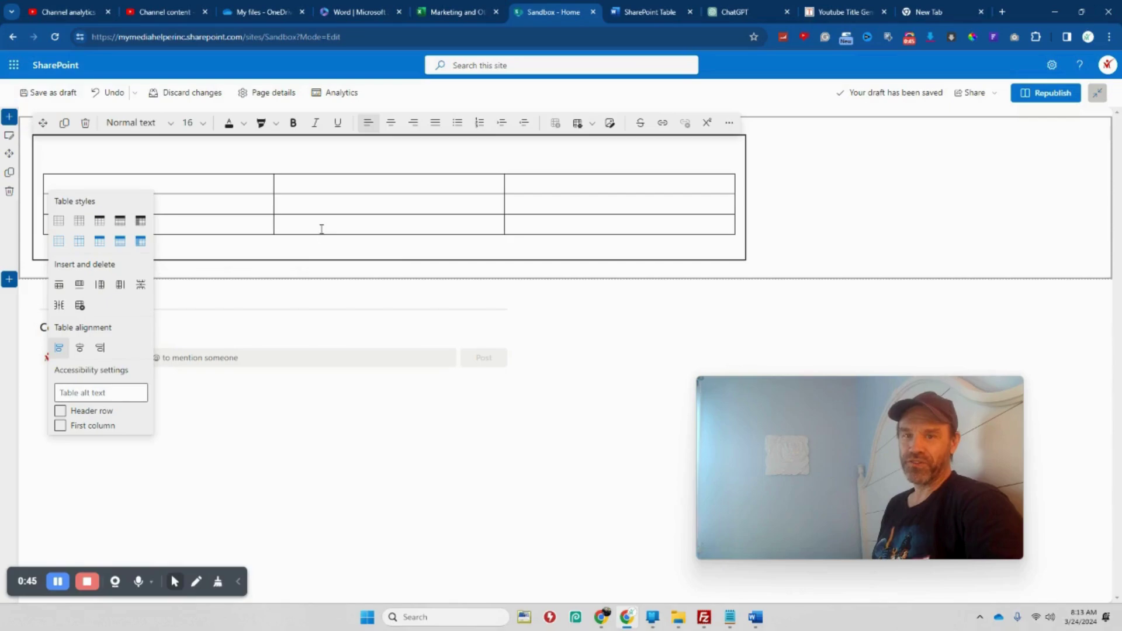
pyautogui.moveTo(320, 228); pyautogui.dragTo(198, 208)
pyautogui.click(198, 208)
pyautogui.moveTo(319, 227); pyautogui.dragTo(159, 197)
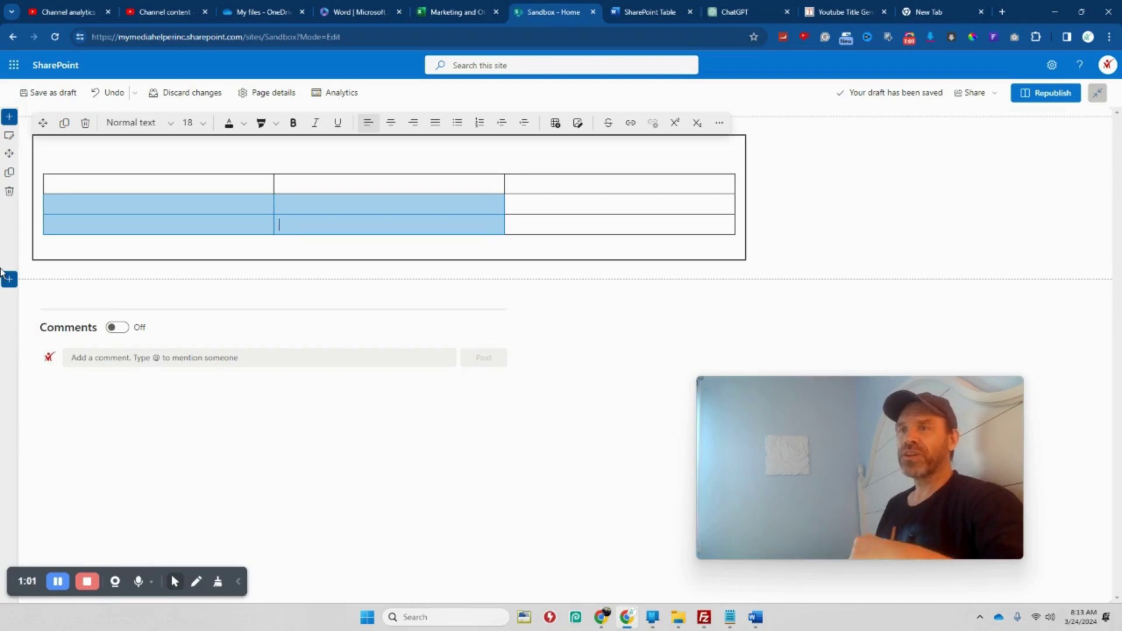
# Switch to the SharePoint Table document in Word and insert a table with five columns and four rows
pyautogui.click(614, 16)
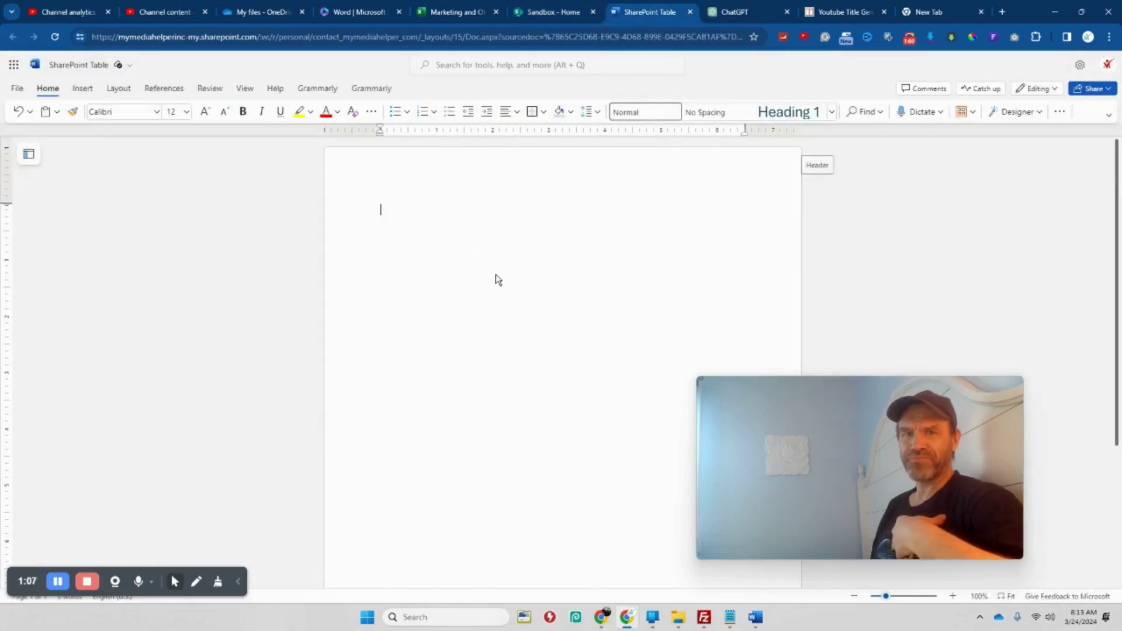
pyautogui.click(78, 93)
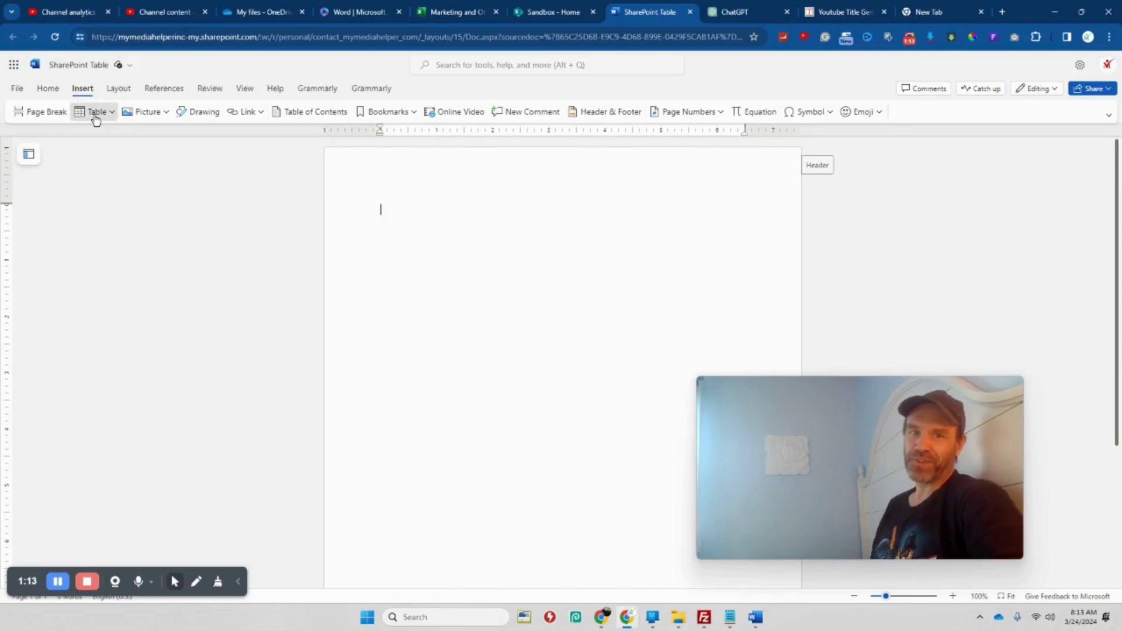
pyautogui.click(96, 120)
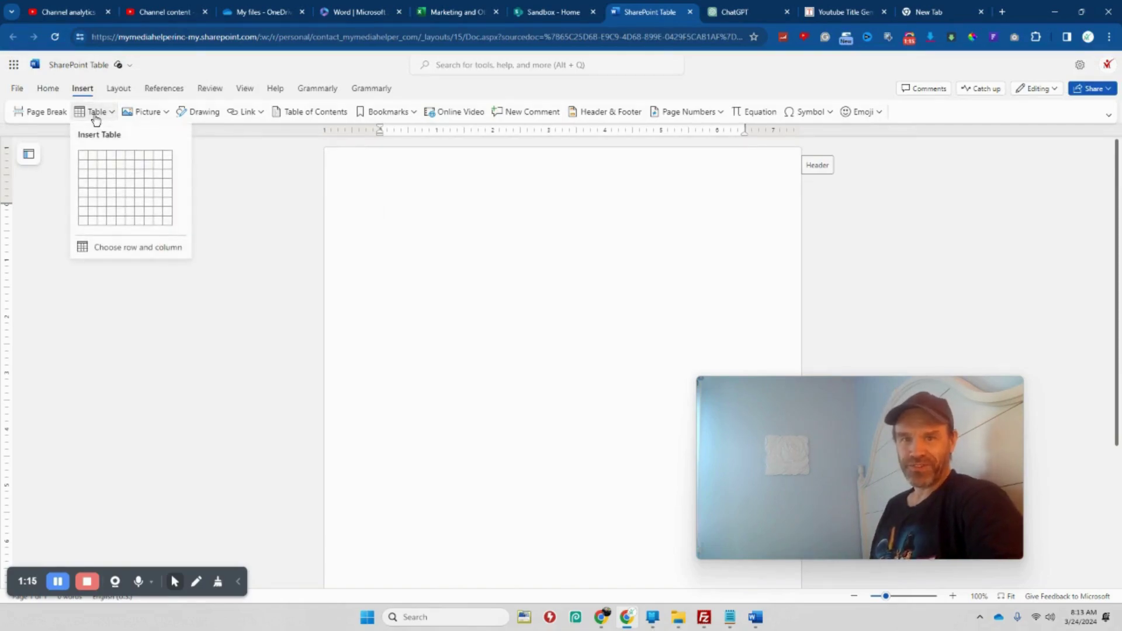
pyautogui.press('Escape')
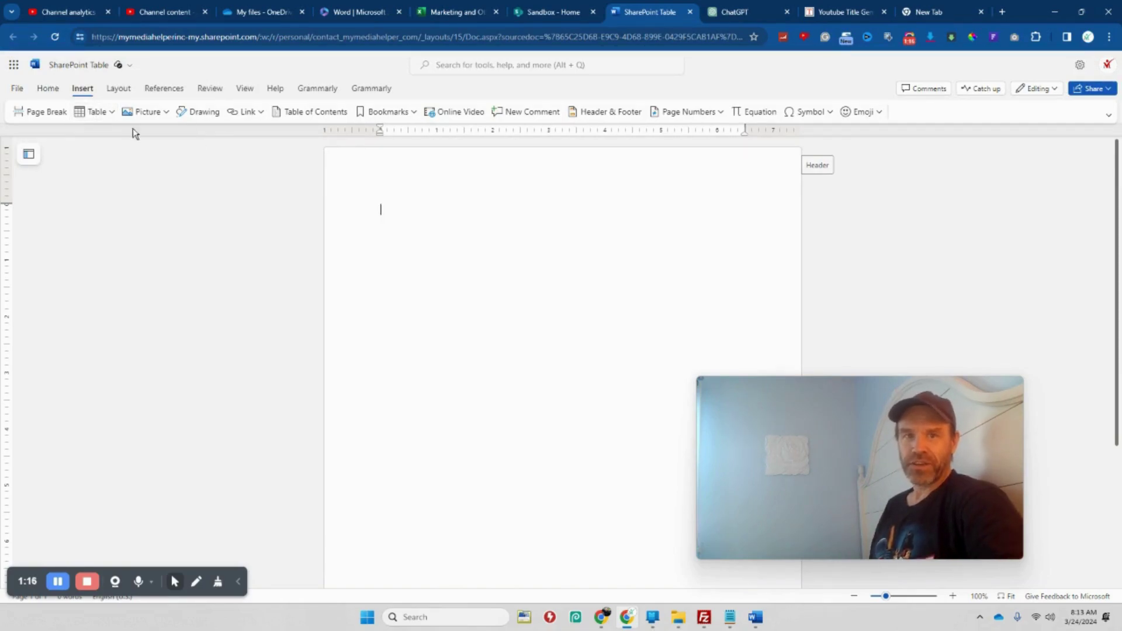
pyautogui.click(44, 89)
pyautogui.click(82, 88)
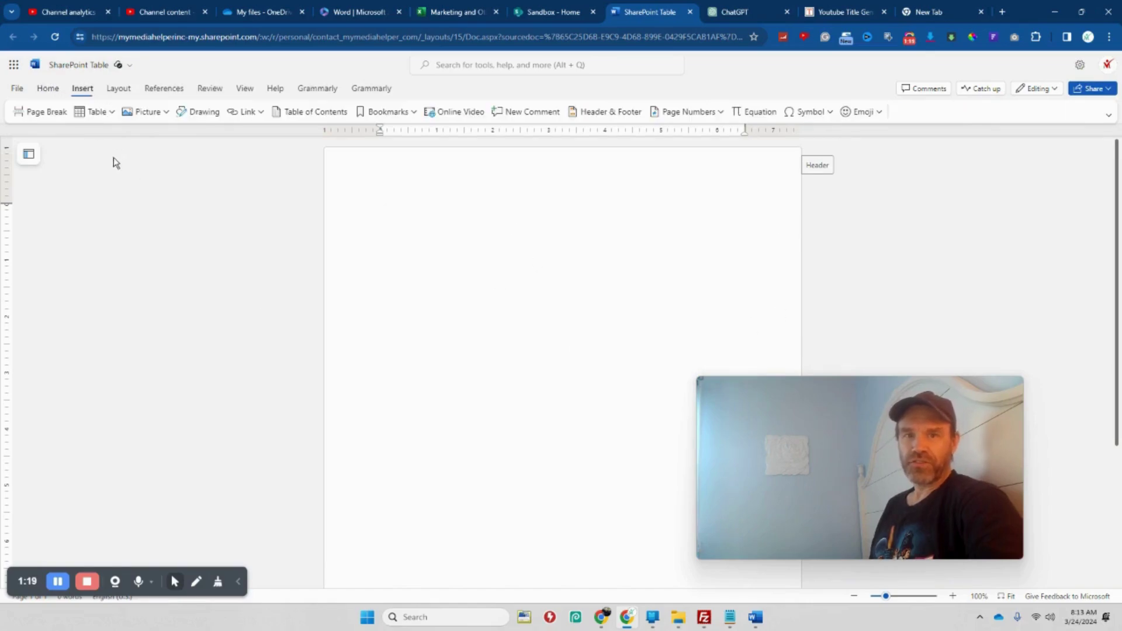
pyautogui.click(87, 119)
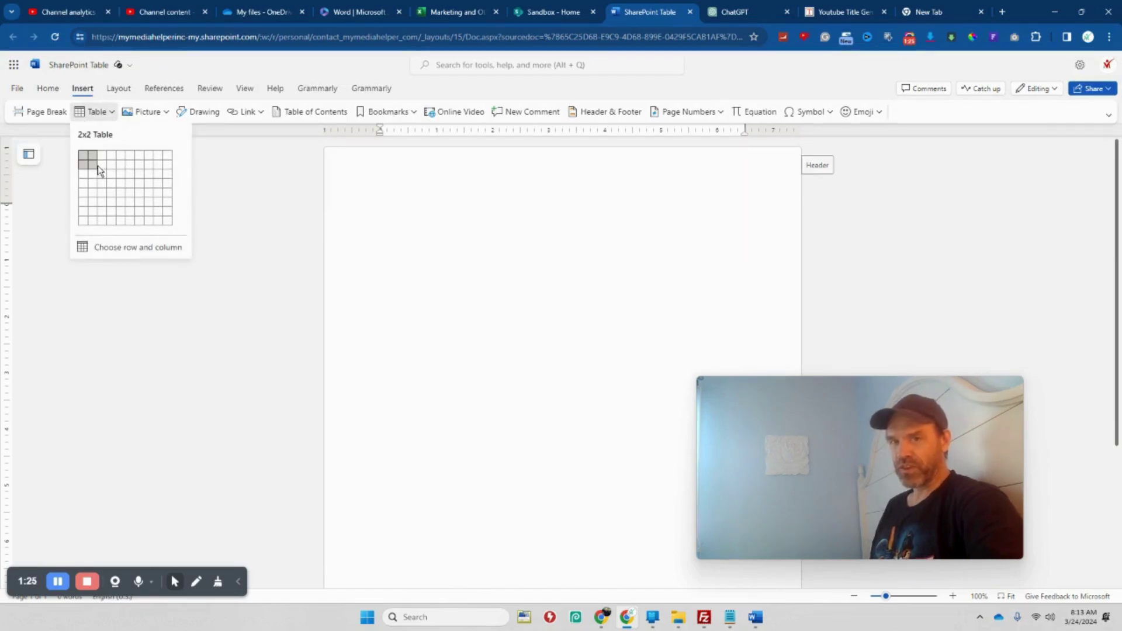
pyautogui.click(121, 187)
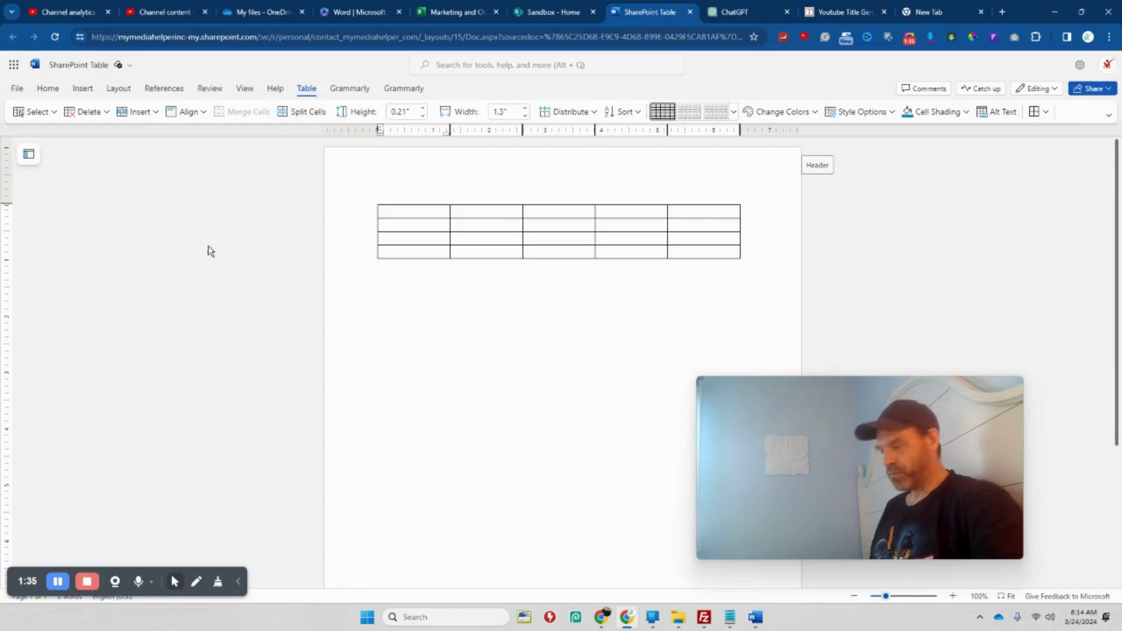
# Enter "Test" in the table's first cell and "Content" in the last column of the third row
pyautogui.write('Test')
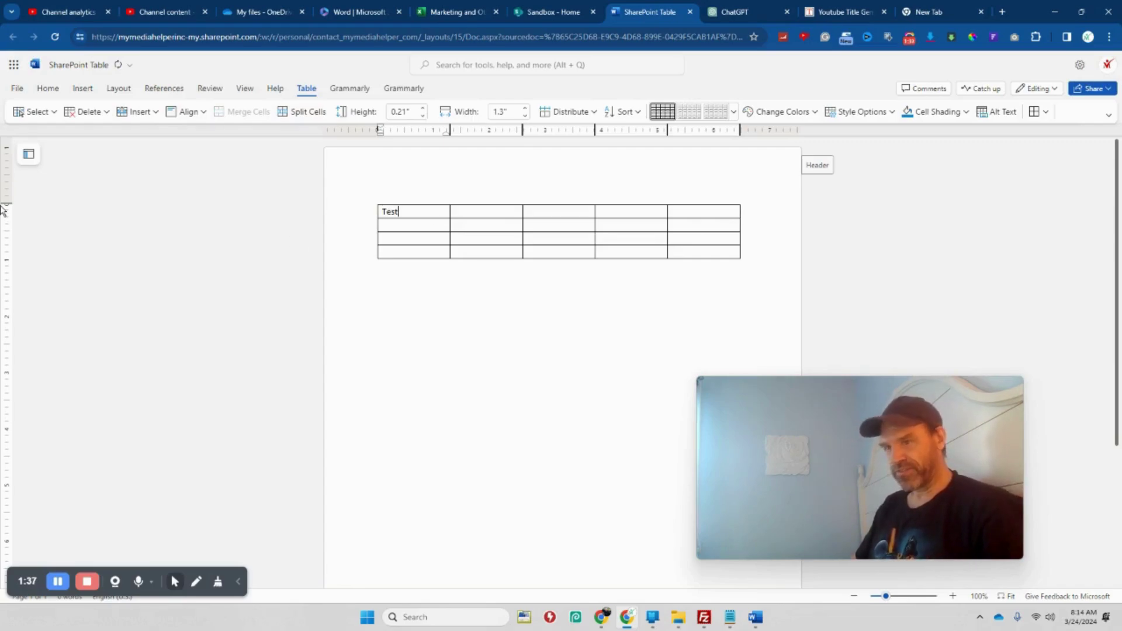
pyautogui.click(717, 238)
pyautogui.write('con')
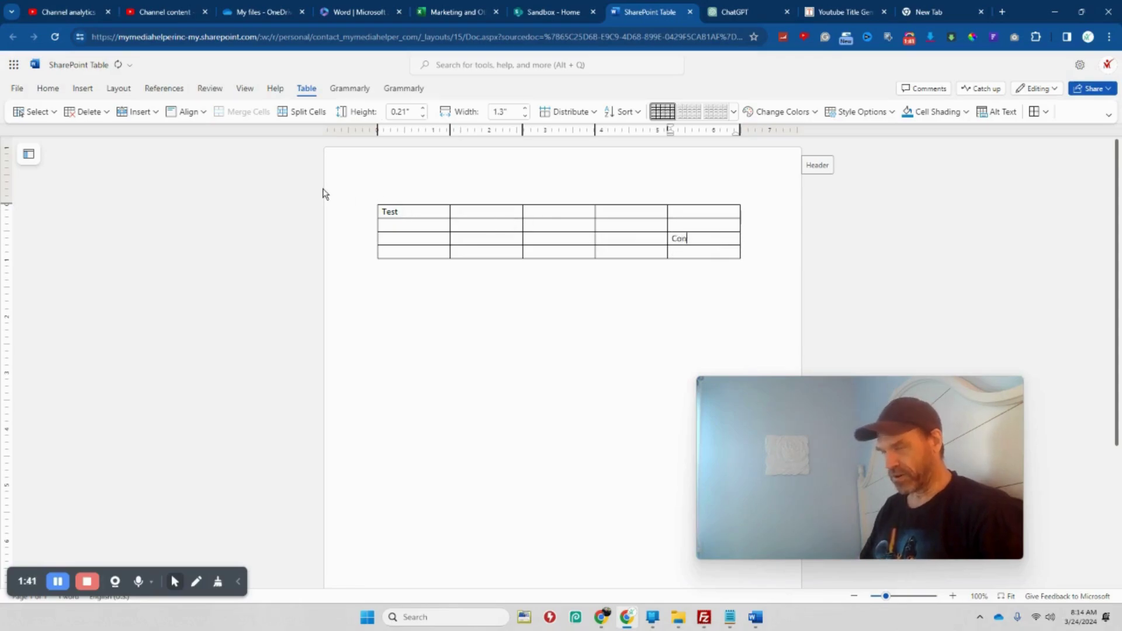
pyautogui.write('tent')
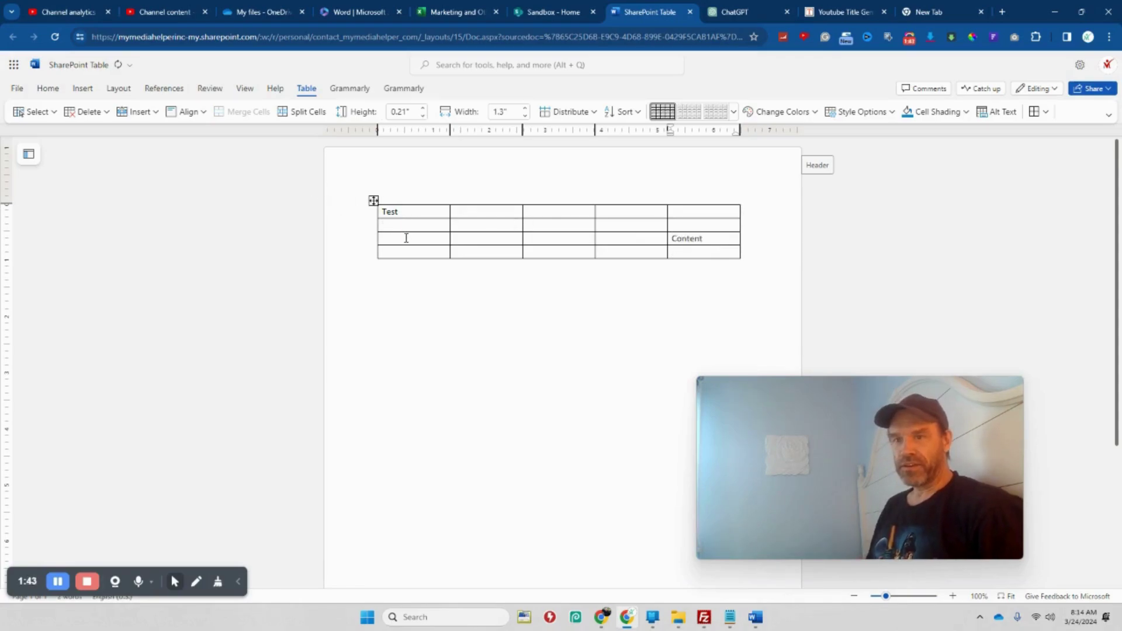
# Merge the bottom two cells of the table's first column
pyautogui.moveTo(439, 254); pyautogui.dragTo(427, 243)
pyautogui.rightClick(424, 245)
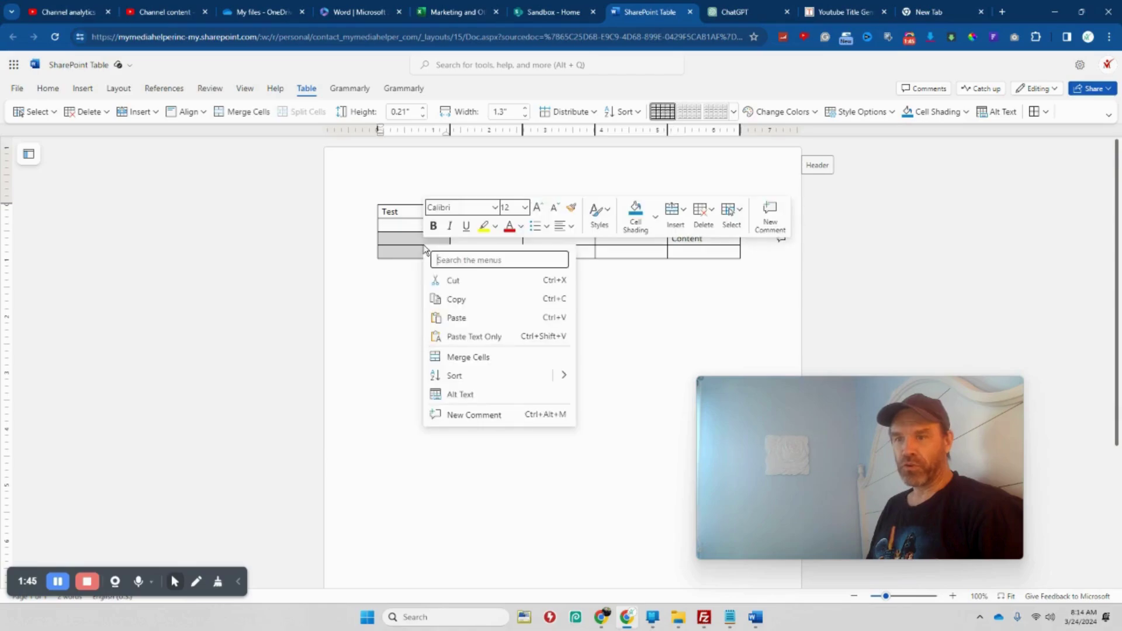
pyautogui.click(468, 357)
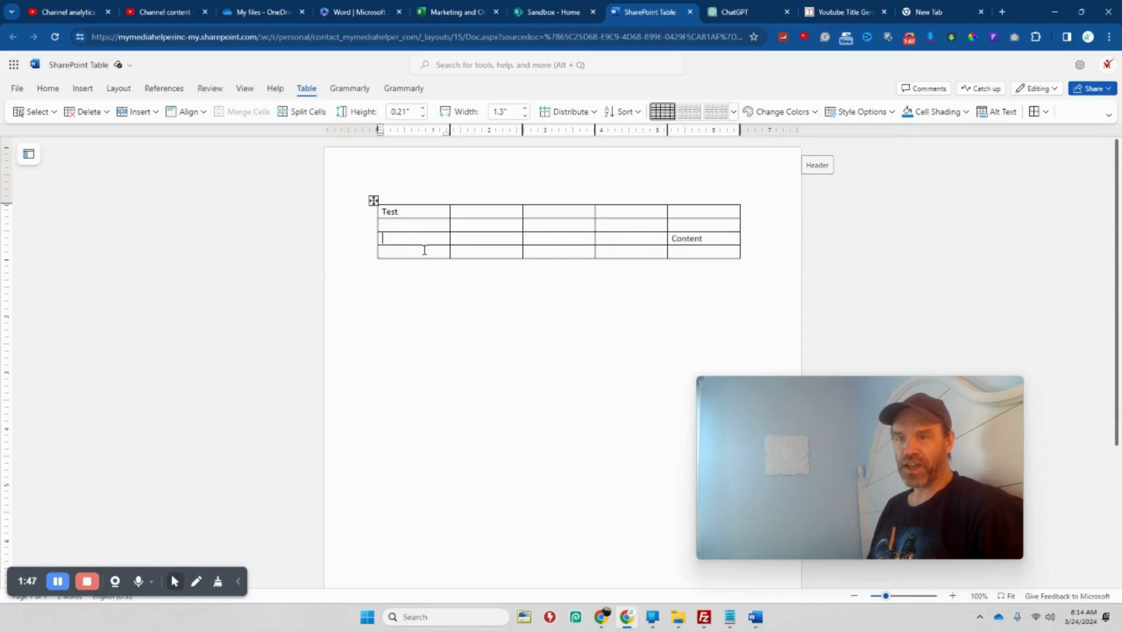
pyautogui.rightClick(408, 242)
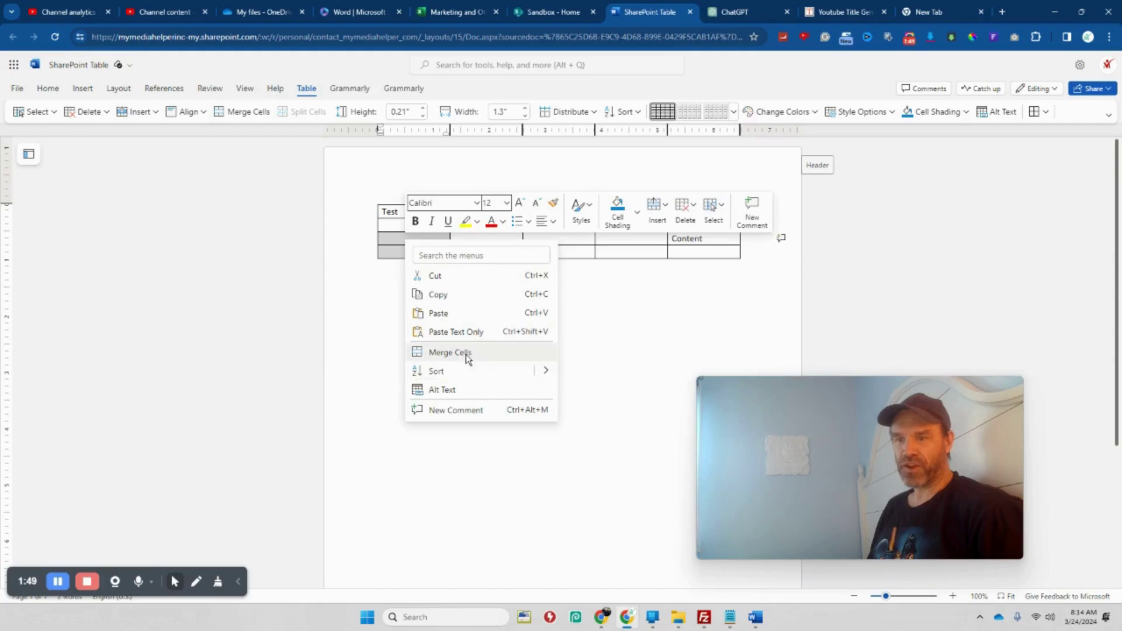
pyautogui.click(435, 353)
# Insert the Word Check List picture from the Downloads folder into the merged cell of the first column
pyautogui.click(396, 240)
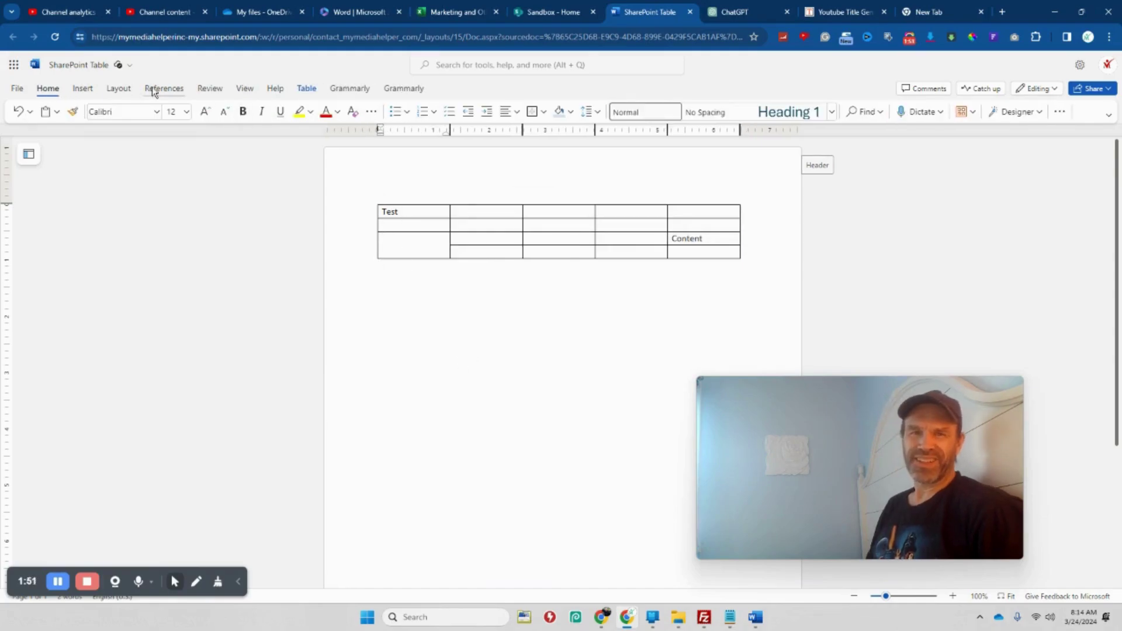
pyautogui.click(83, 88)
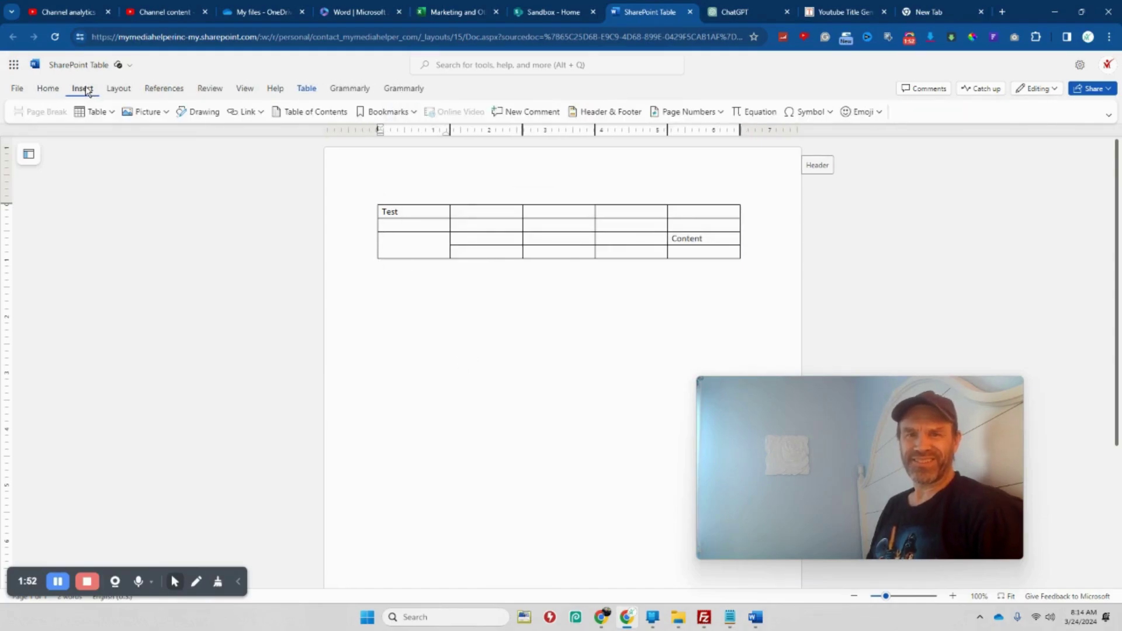
pyautogui.click(144, 114)
pyautogui.click(155, 152)
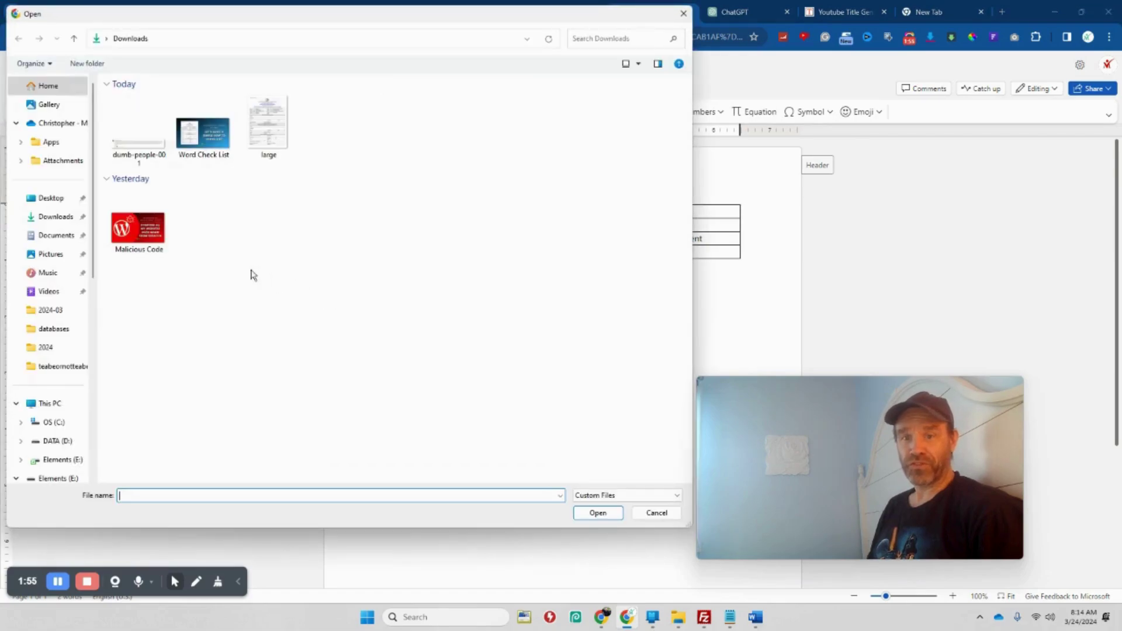
pyautogui.doubleClick(160, 234)
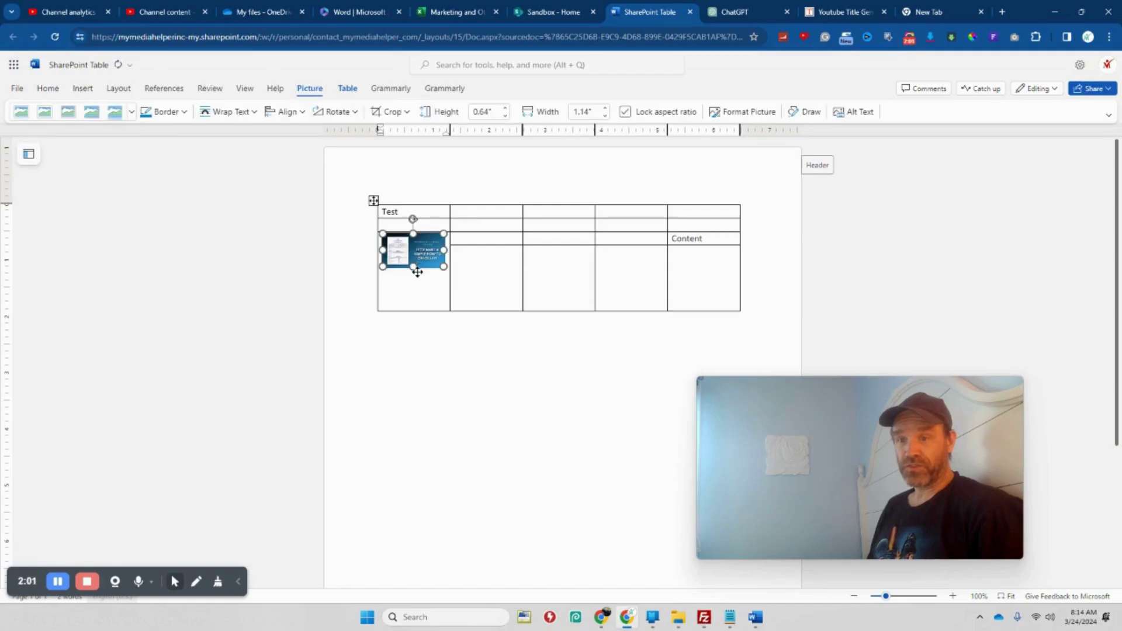
pyautogui.click(438, 296)
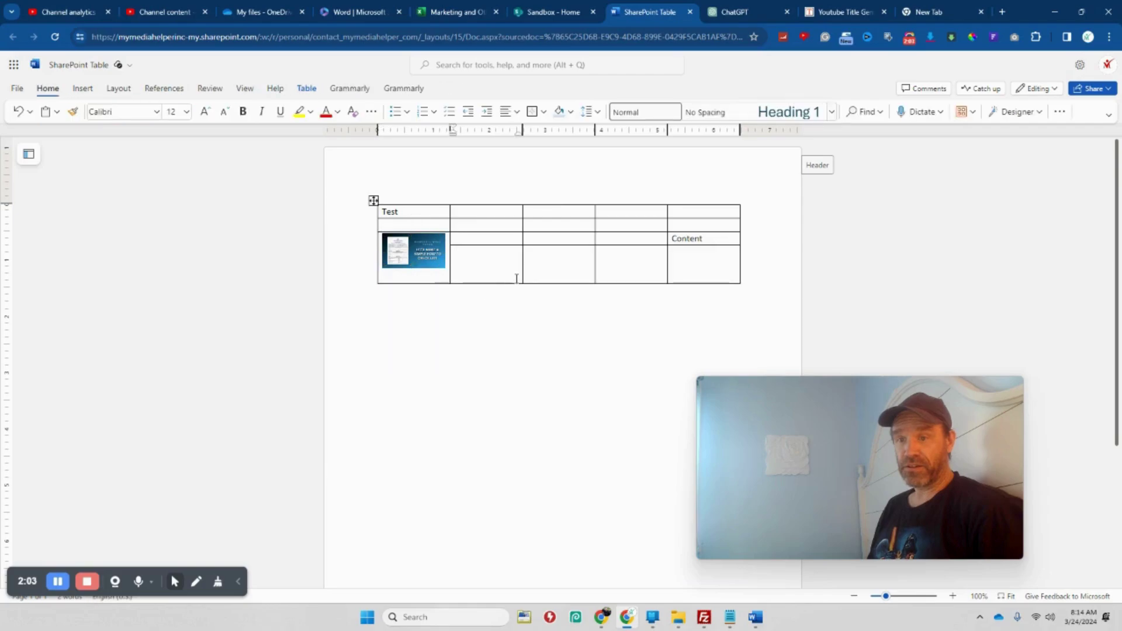
# Merge the top two cells of the table's third column
pyautogui.moveTo(578, 237); pyautogui.dragTo(534, 196)
pyautogui.click(564, 225)
pyautogui.rightClick(564, 225)
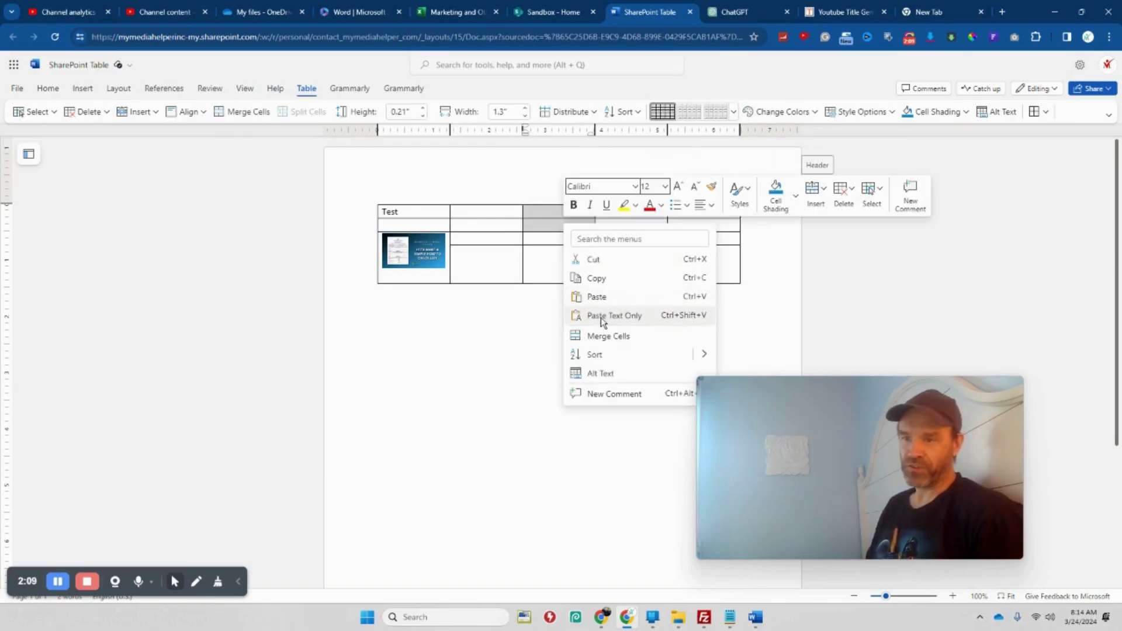
pyautogui.click(604, 334)
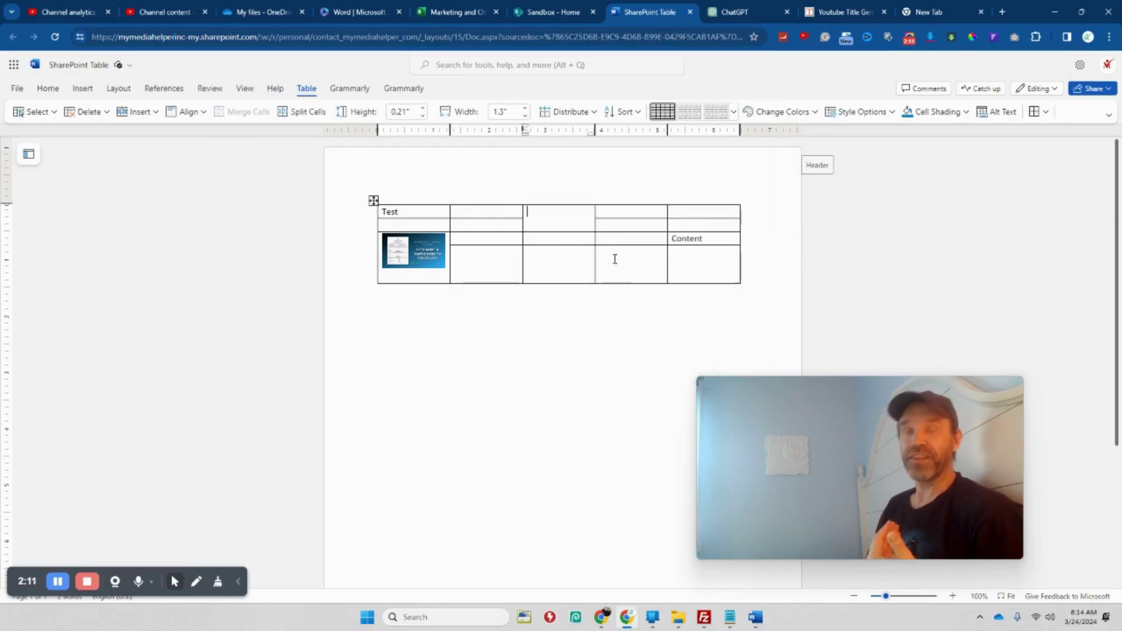
pyautogui.click(587, 338)
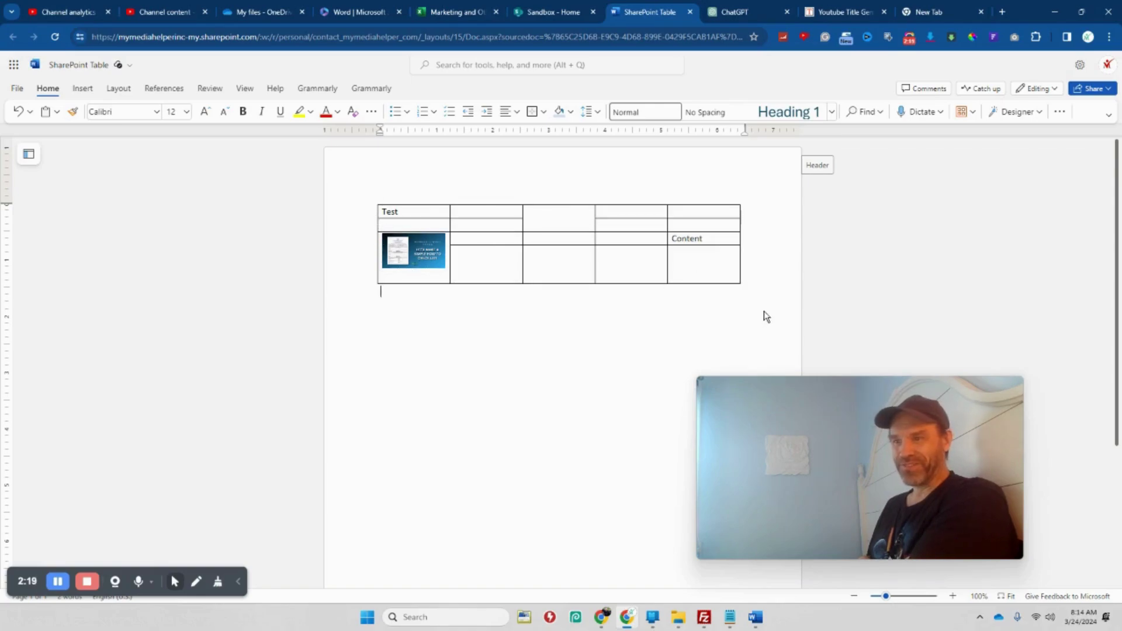
# Copy the whole table from Word and paste it into a new Text web part below the empty table on the SharePoint Sandbox page
pyautogui.moveTo(678, 282)
pyautogui.mouseDown()
pyautogui.moveTo(520, 230)
pyautogui.moveTo(510, 216)
pyautogui.mouseUp()
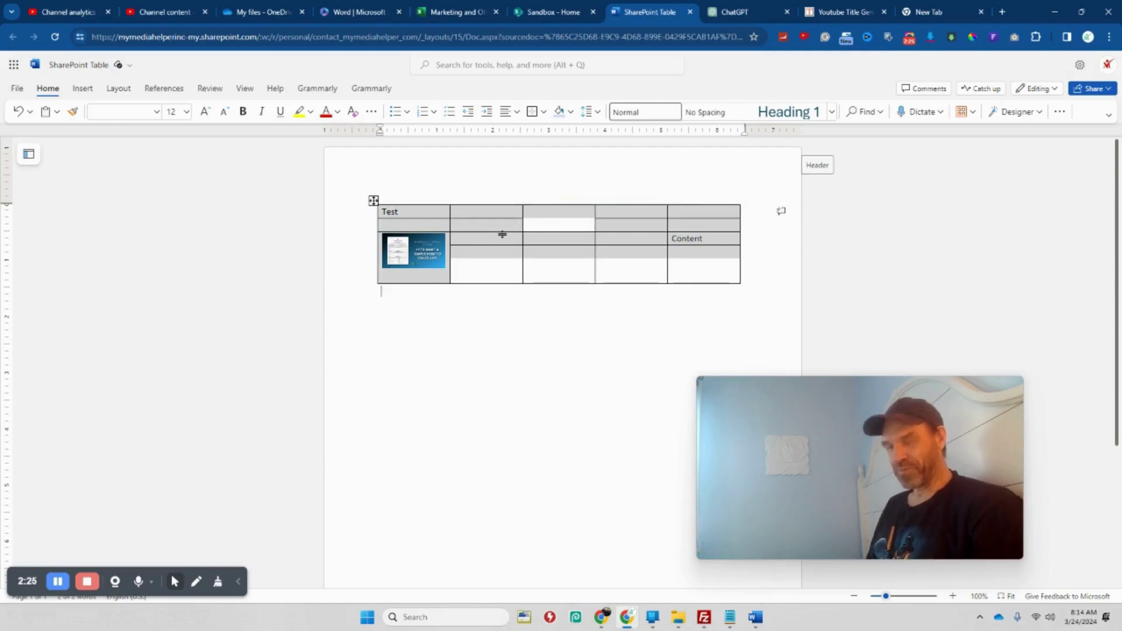
pyautogui.click(544, 12)
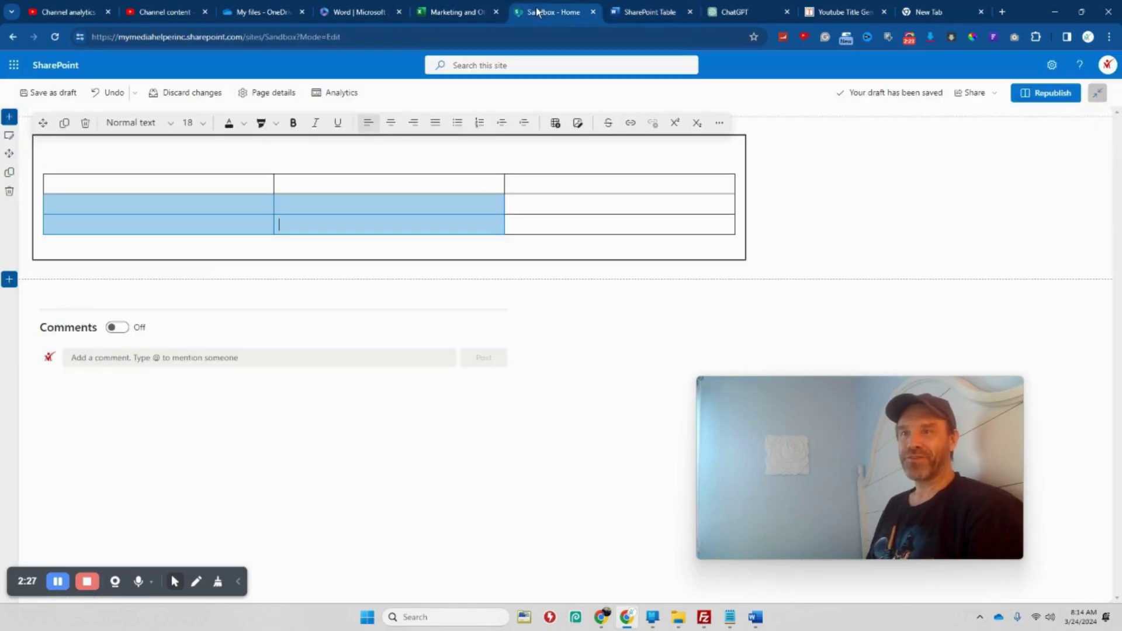
pyautogui.click(552, 224)
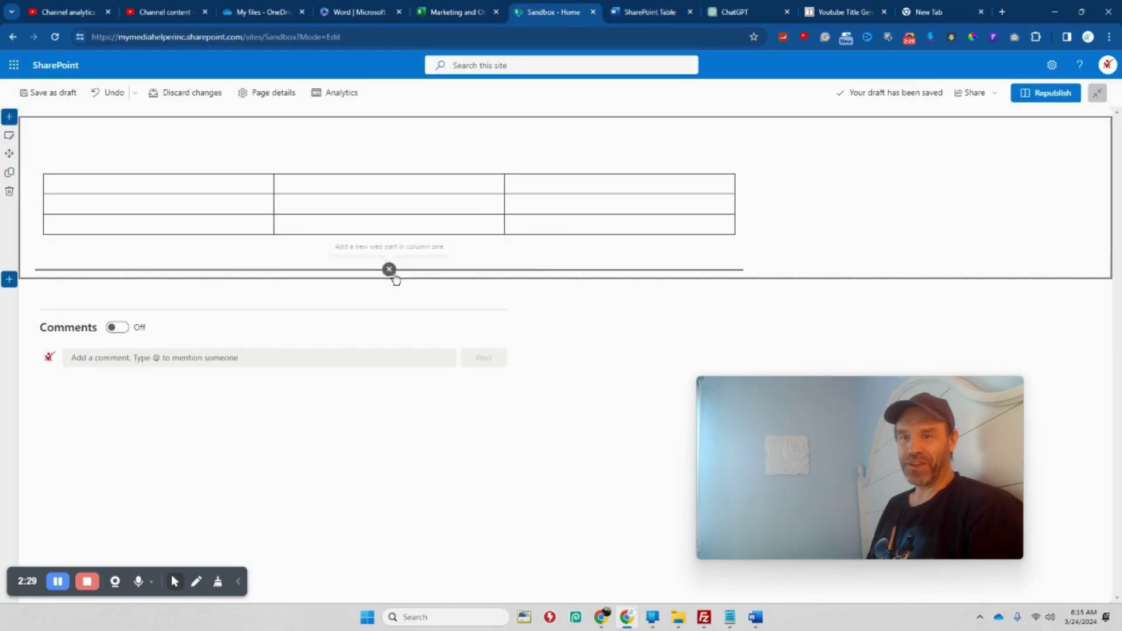
pyautogui.click(390, 270)
pyautogui.click(425, 398)
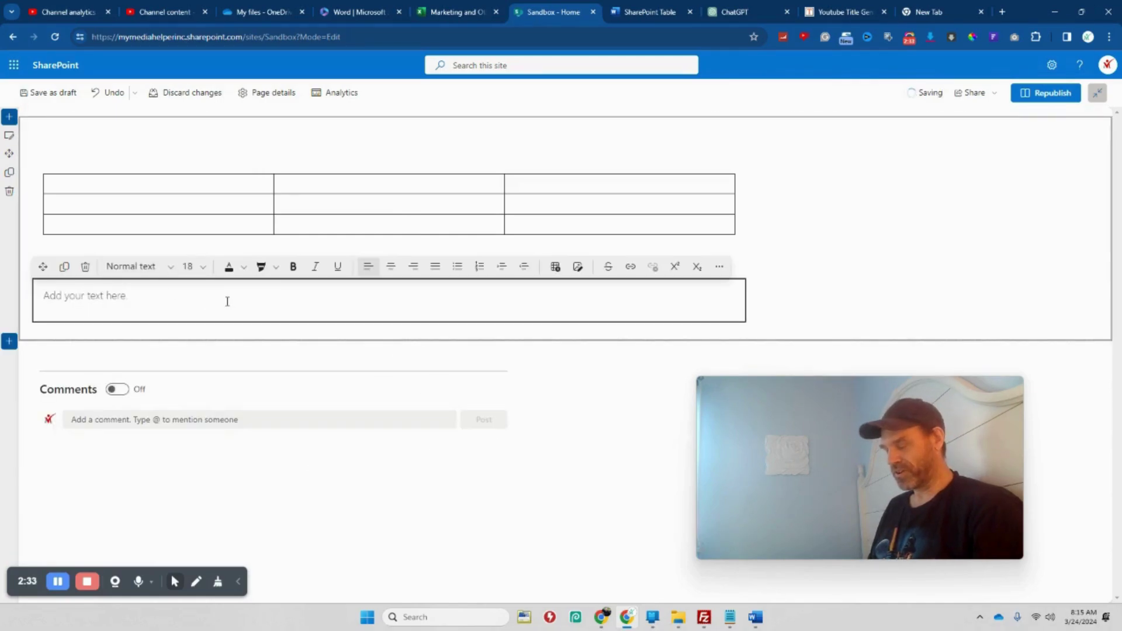
pyautogui.hotkey('ctrl', 'v')
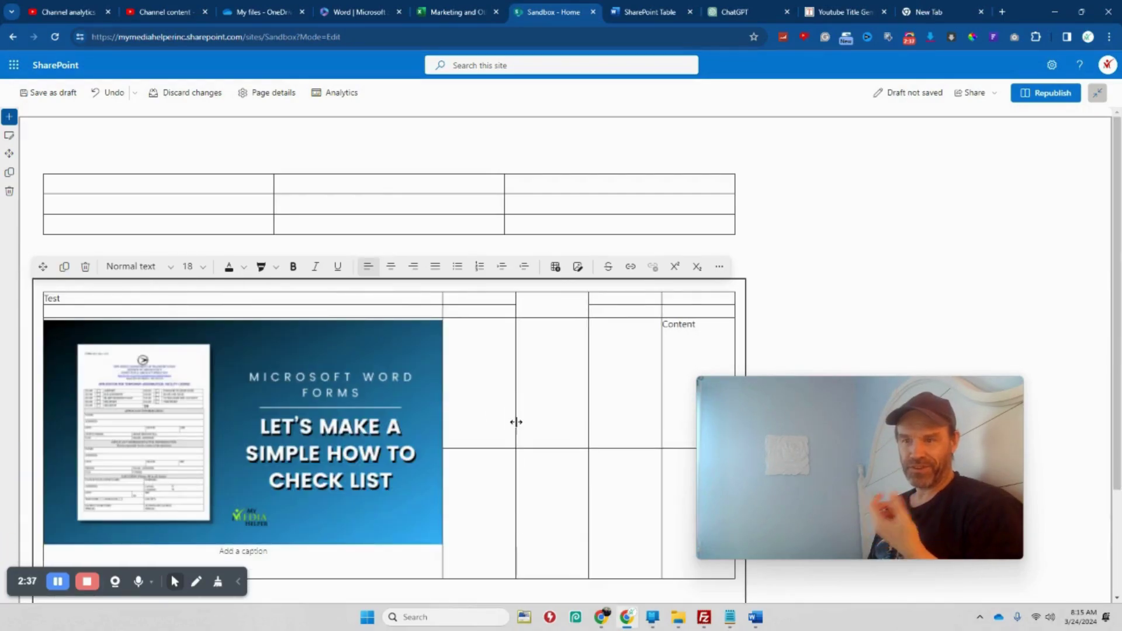
# Shrink the pasted checklist picture in the table's first column to a small thumbnail
pyautogui.click(435, 332)
pyautogui.moveTo(440, 321); pyautogui.dragTo(222, 372)
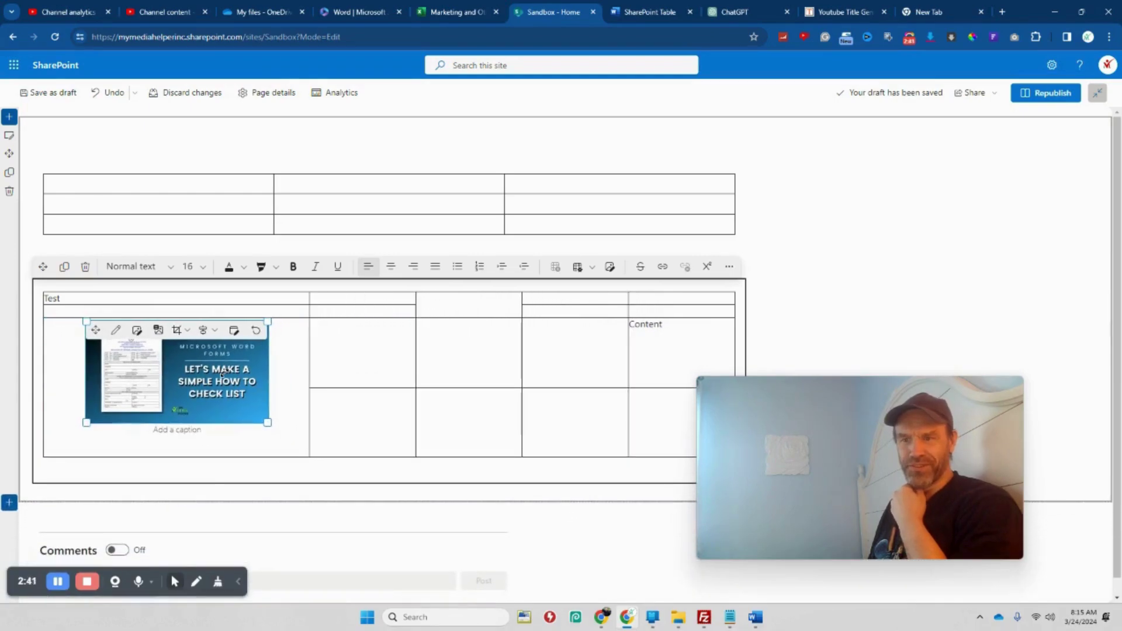
pyautogui.click(423, 308)
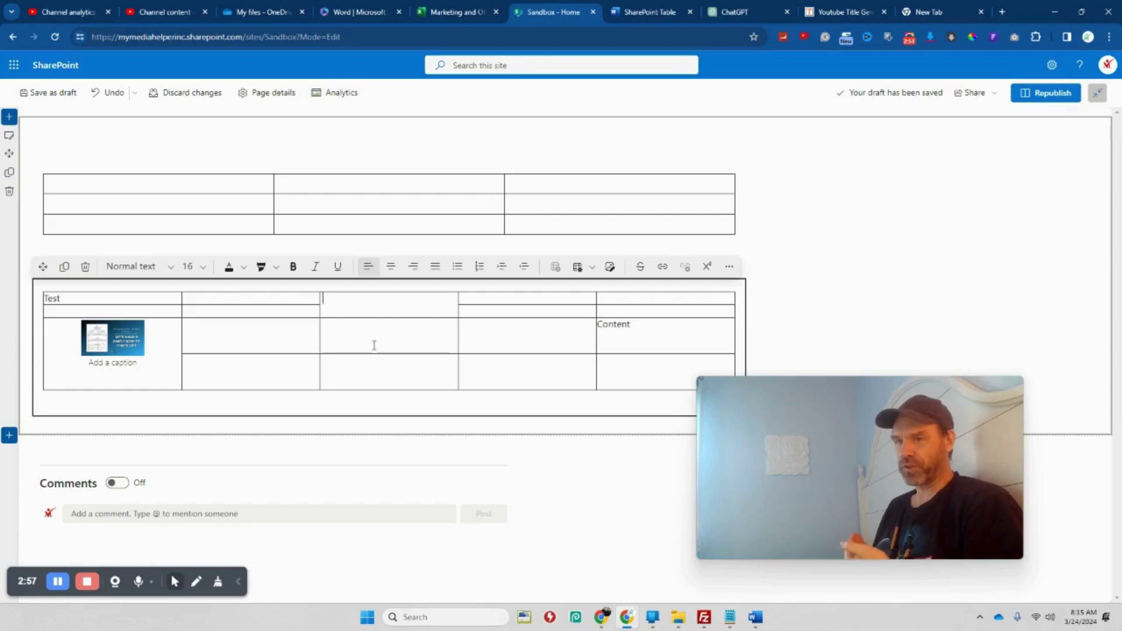
# Return to the SharePoint Sandbox page and show the table options for the upper table's top middle cell
pyautogui.click(628, 11)
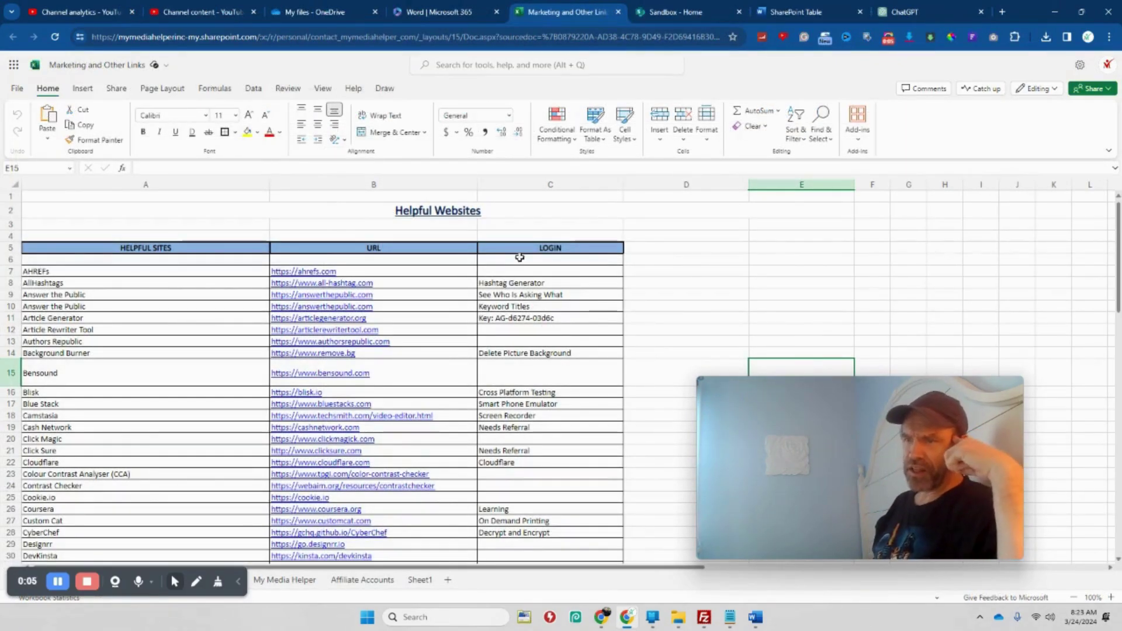
pyautogui.hotkey('ctrl', 'Tab')
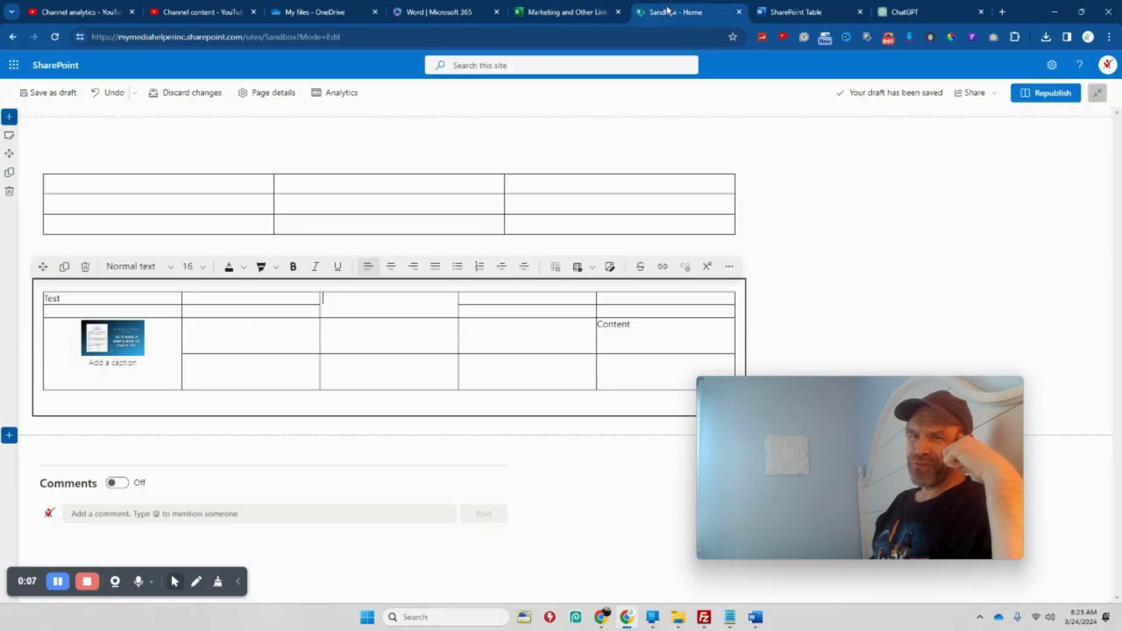
pyautogui.click(250, 185)
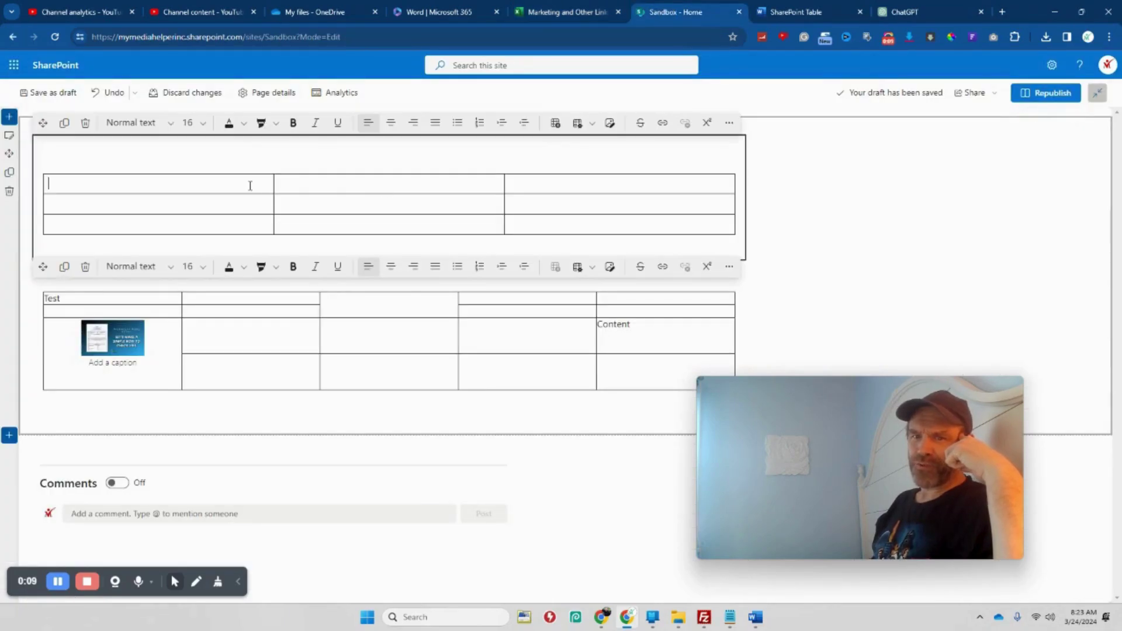
pyautogui.click(352, 189)
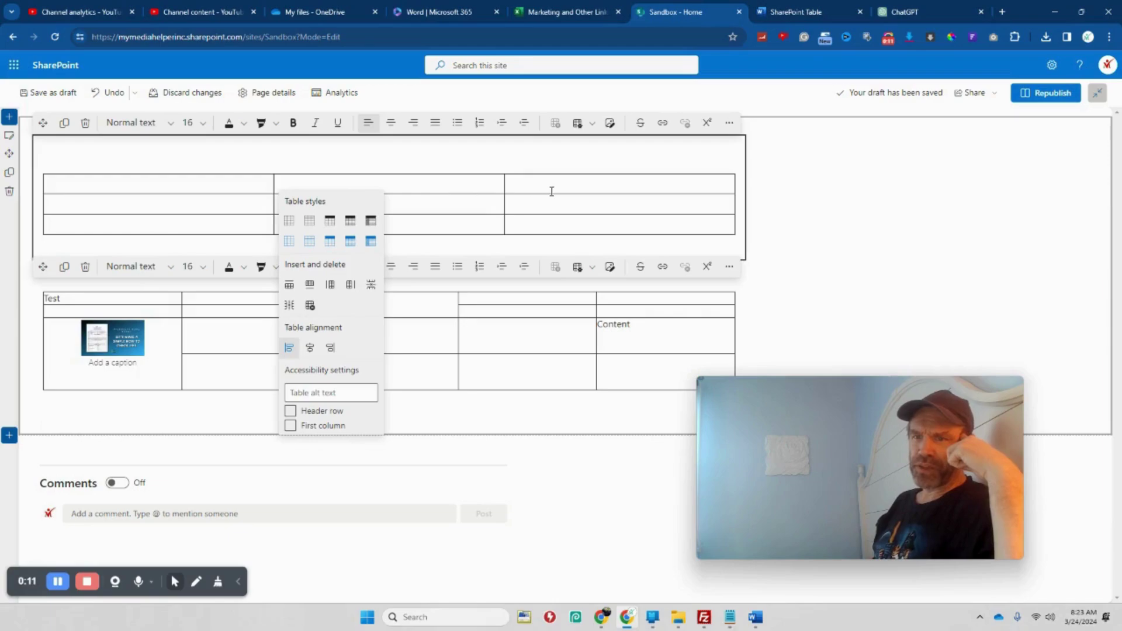
# Narrow the first column of the empty upper table on the Sandbox page
pyautogui.moveTo(273, 182); pyautogui.dragTo(244, 182)
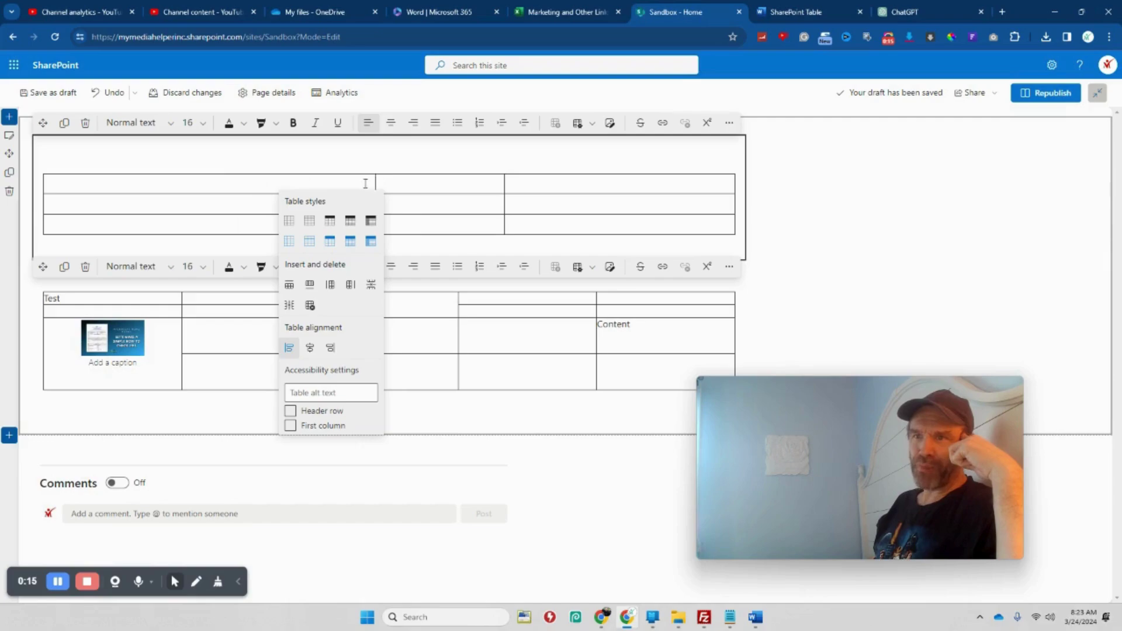
# Switch to the Marketing and Other Links workbook and view the column width setting for column A without changing it
pyautogui.click(564, 12)
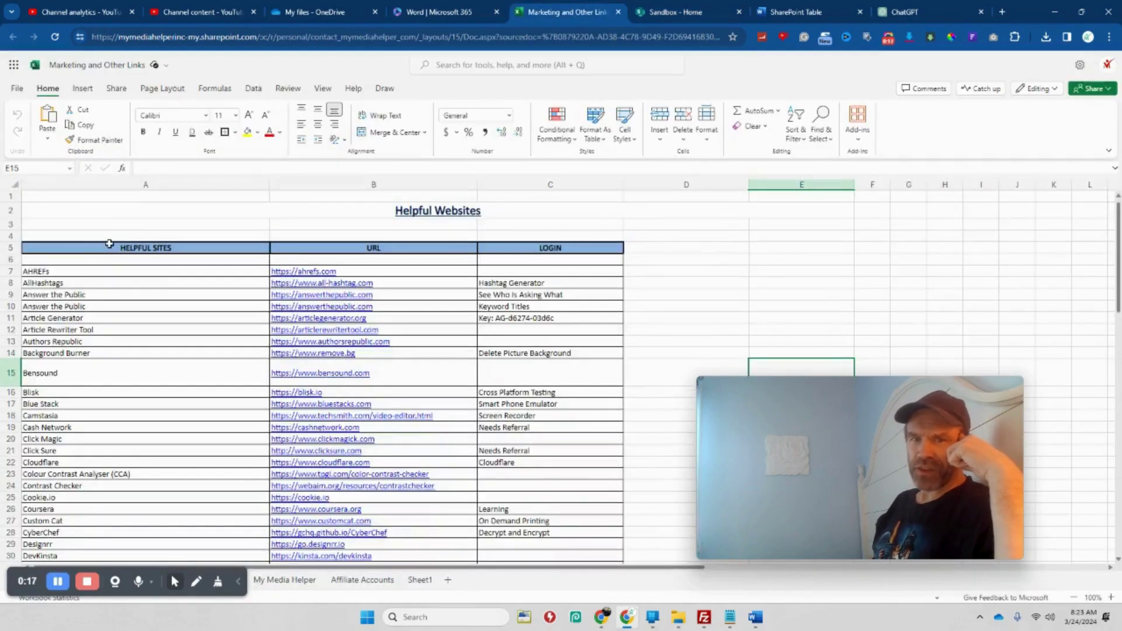
pyautogui.click(115, 184)
pyautogui.rightClick(115, 186)
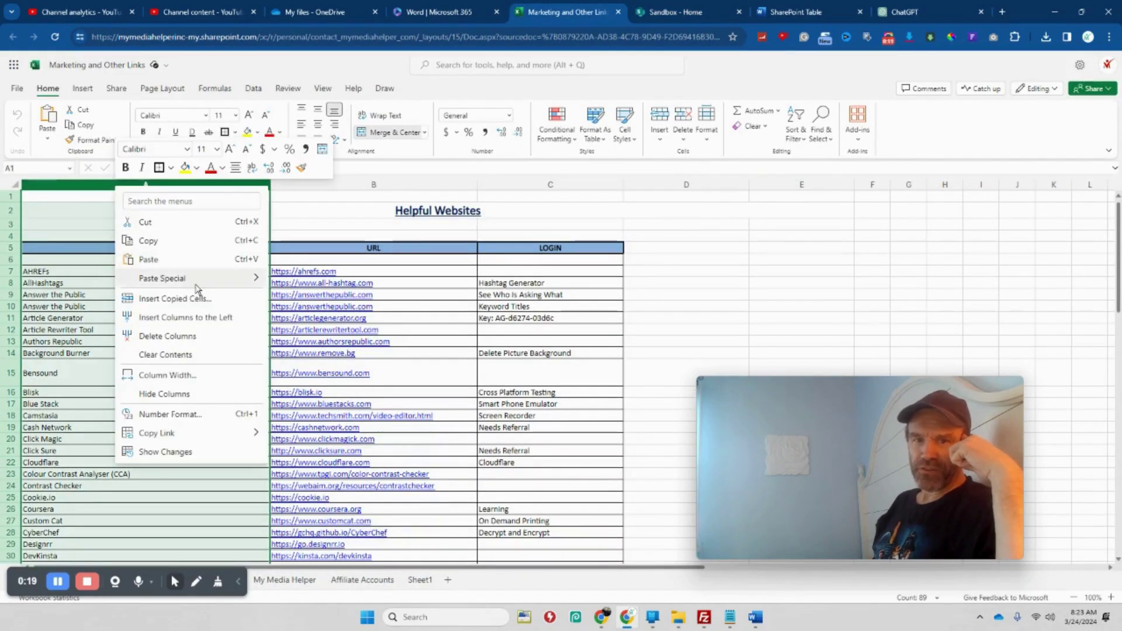
pyautogui.click(208, 380)
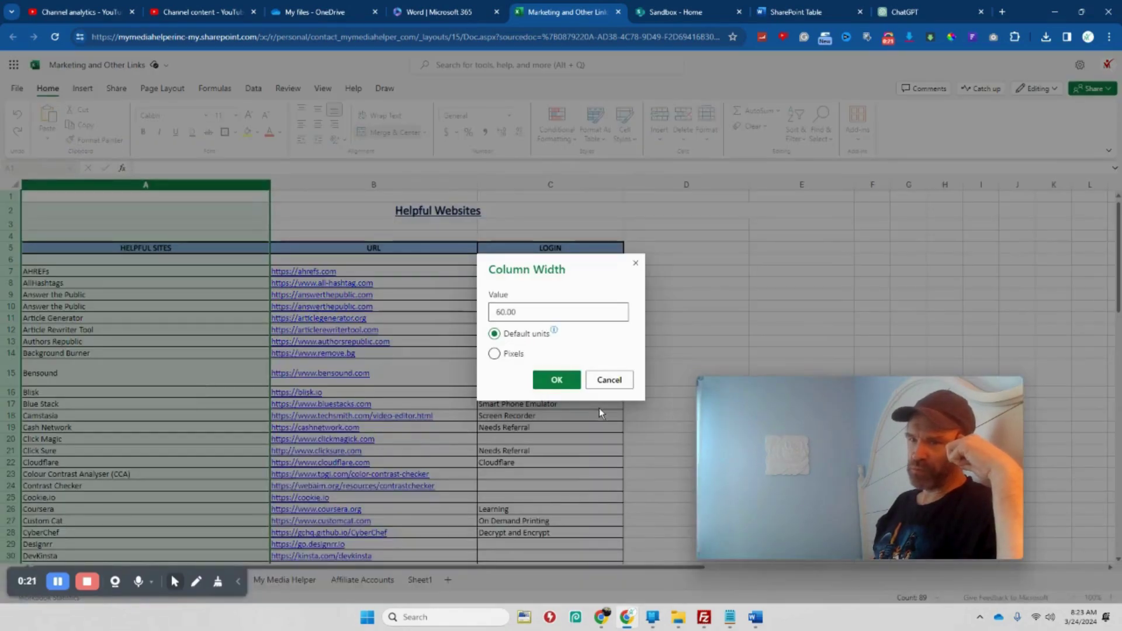
pyautogui.click(610, 380)
pyautogui.click(198, 399)
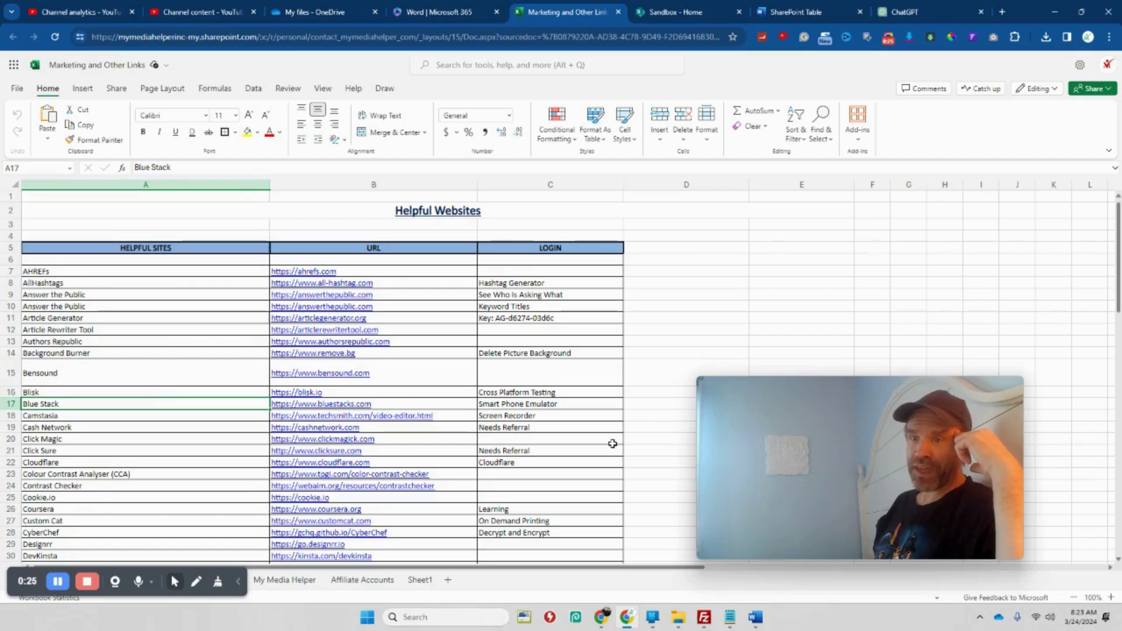
# Copy cells A5:C9 from the Helpful Websites sheet and paste them into a new Text web part below the picture table on the Sandbox page
pyautogui.moveTo(540, 290); pyautogui.dragTo(89, 252)
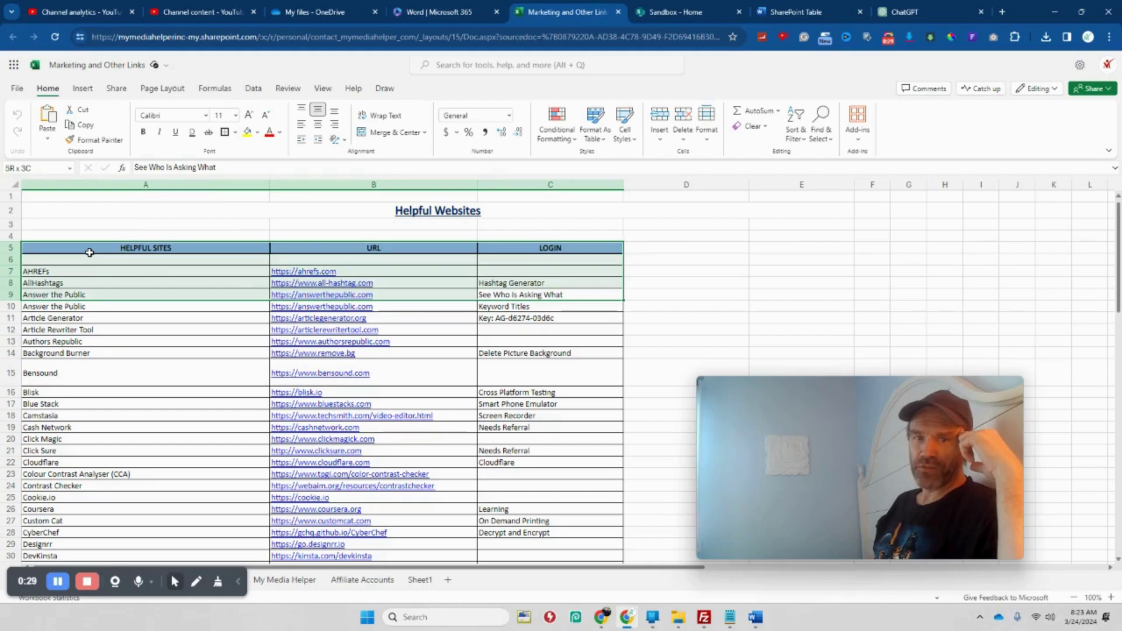
pyautogui.rightClick(91, 252)
pyautogui.click(170, 302)
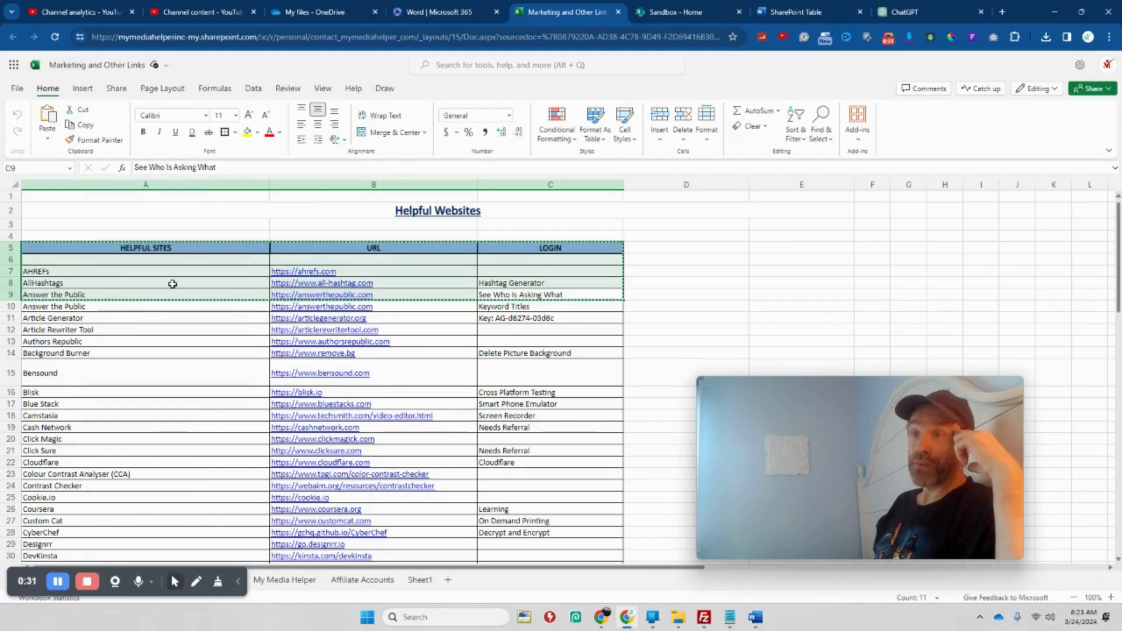
pyautogui.hotkey('ctrl', 'Tab')
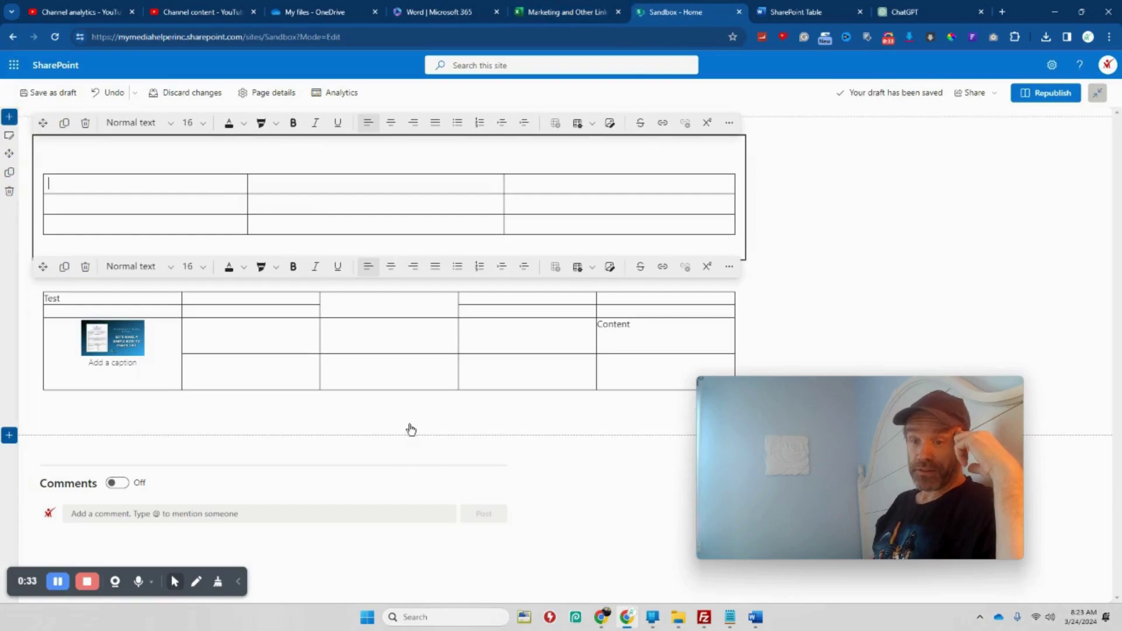
pyautogui.click(389, 426)
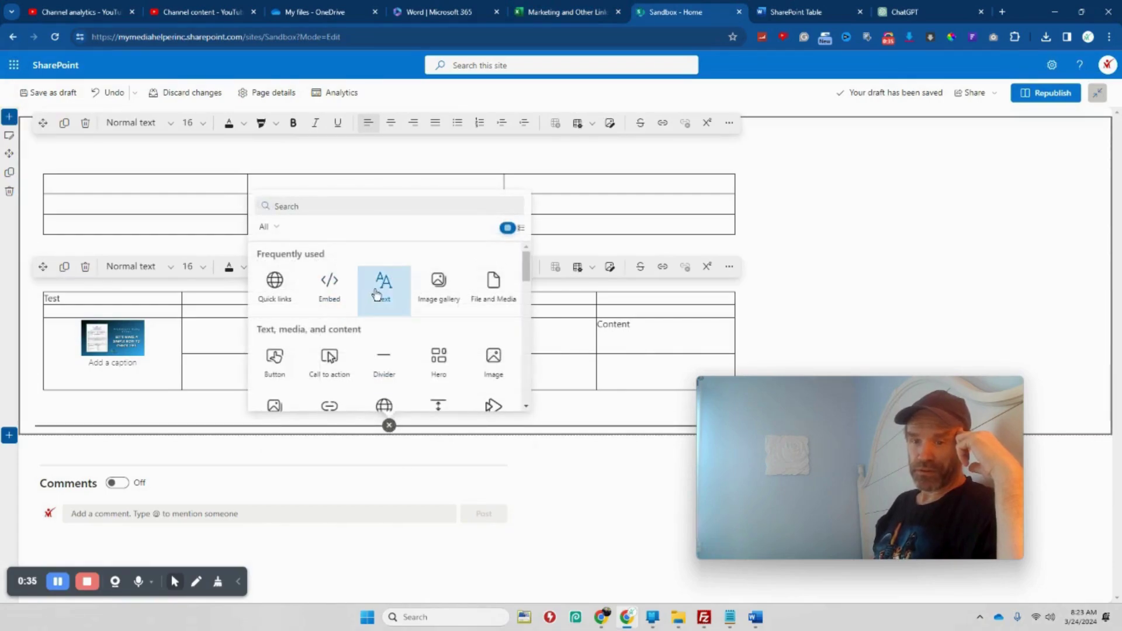
pyautogui.click(377, 294)
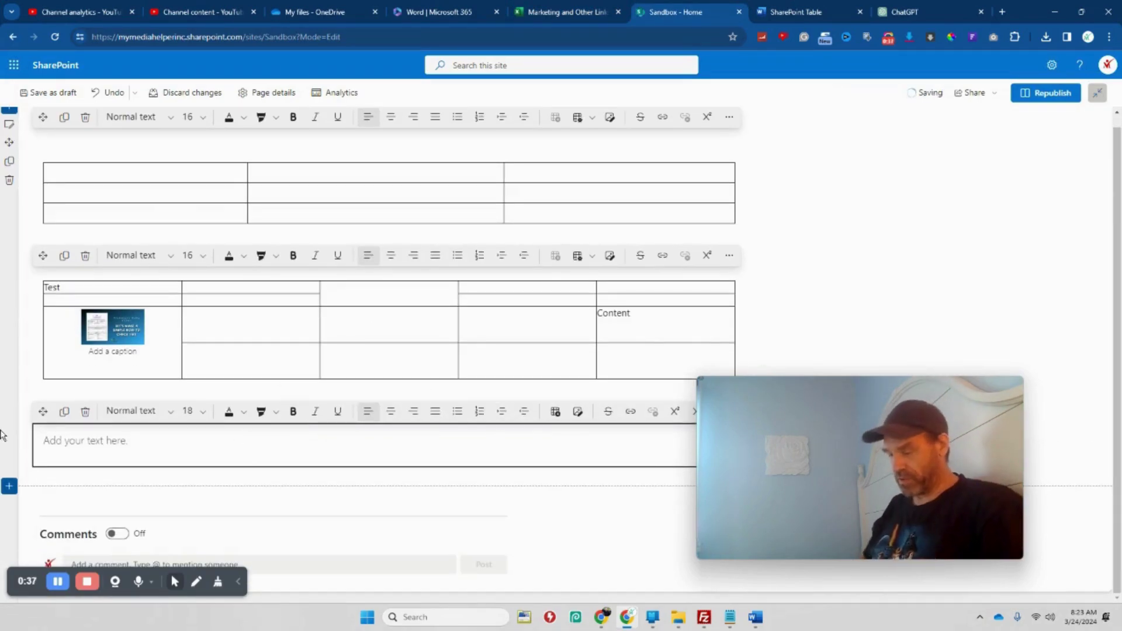
pyautogui.hotkey('ctrl', 'v')
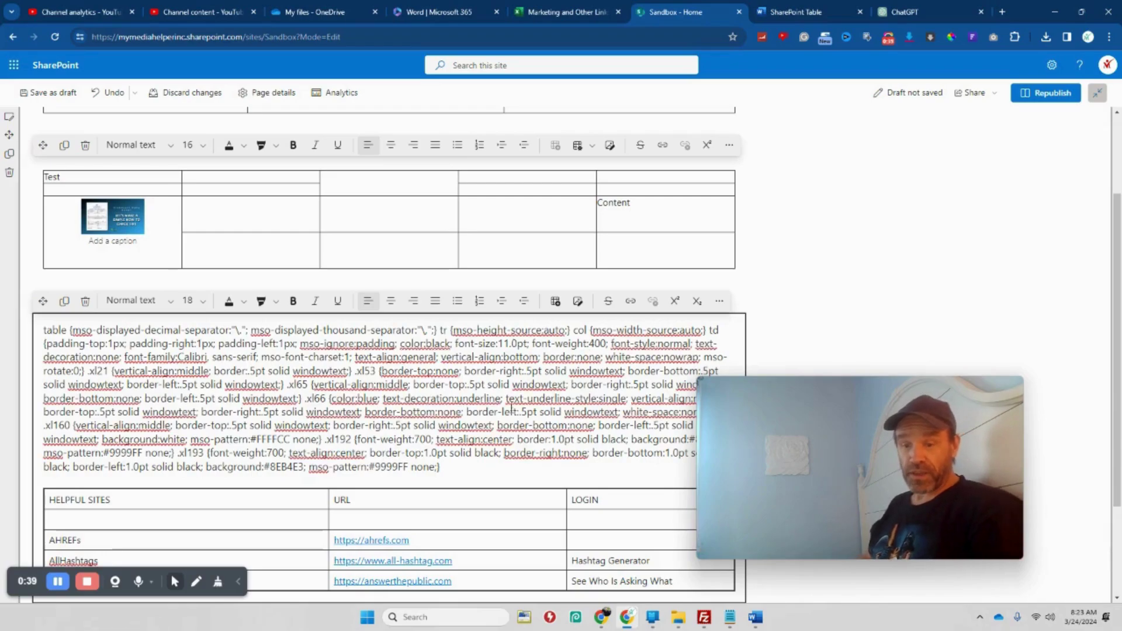
# Delete the stray style code and the blank line above the pasted Helpful Sites table
pyautogui.scroll(-2, 511, 408)
pyautogui.moveTo(594, 364); pyautogui.dragTo(222, 365)
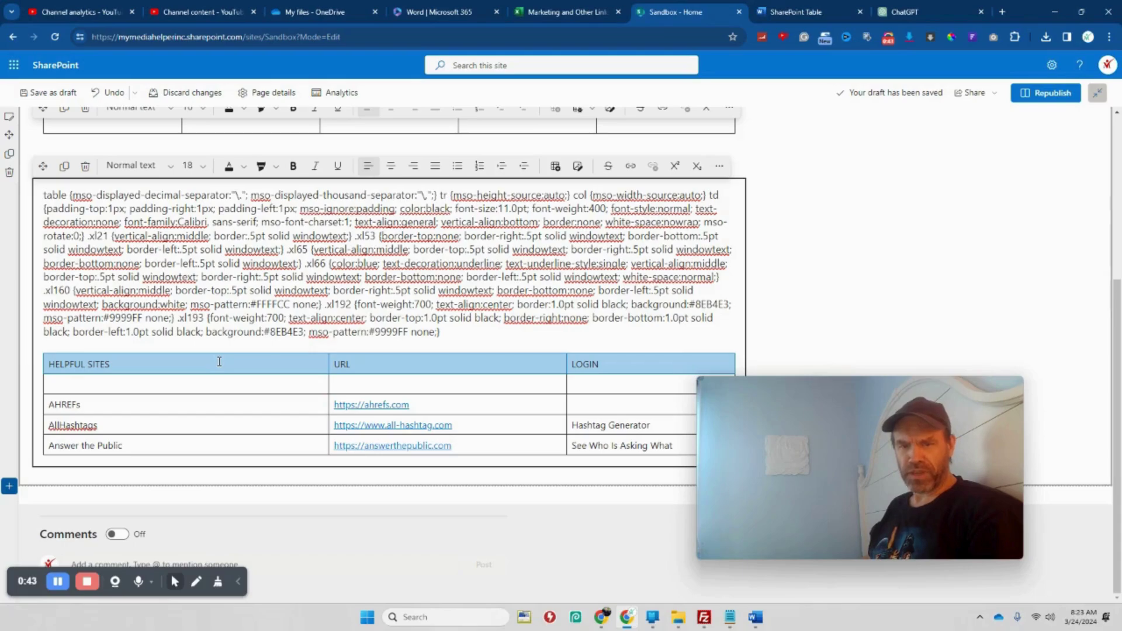
pyautogui.moveTo(576, 447); pyautogui.dragTo(202, 363)
pyautogui.moveTo(314, 349); pyautogui.dragTo(37, 193)
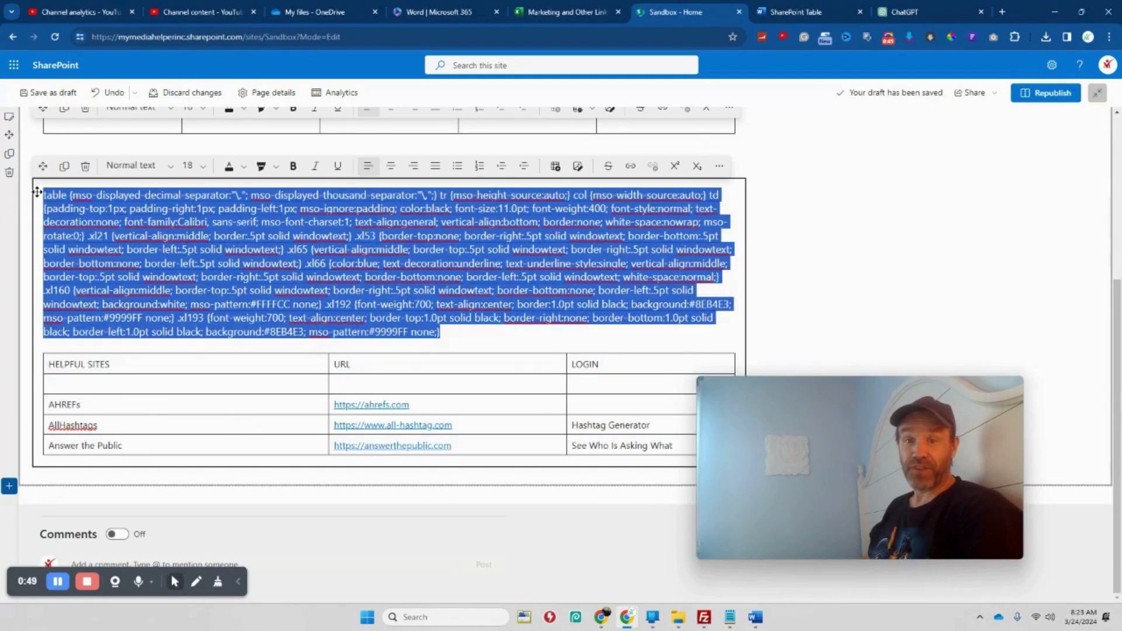
pyautogui.press('Delete')
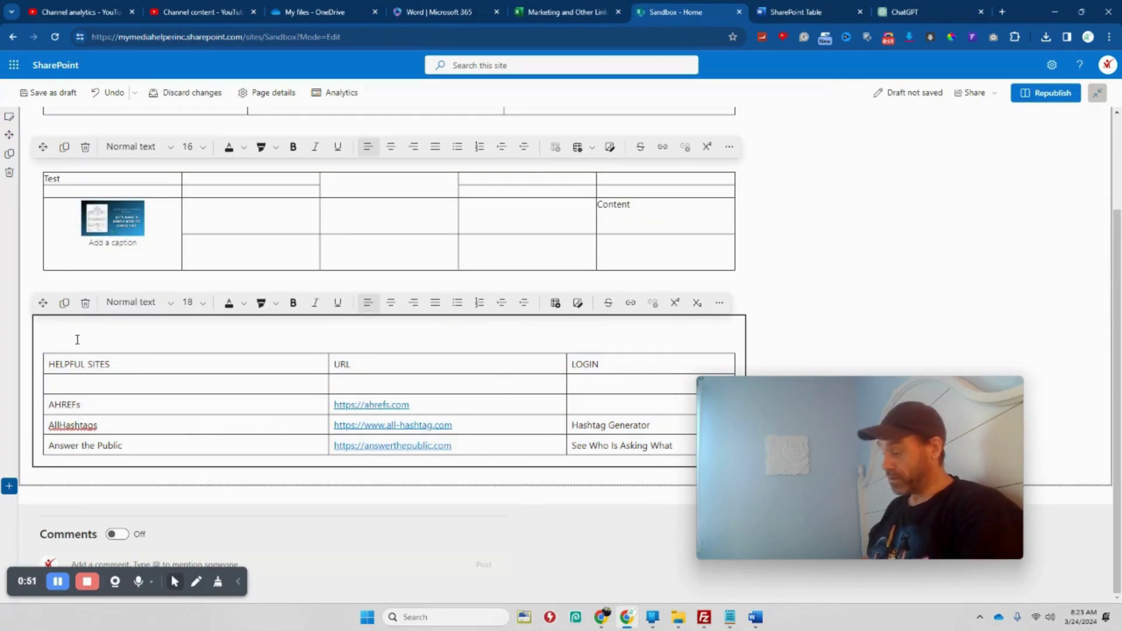
pyautogui.press('Delete')
# Select the pasted table's header row and check the font color palette and context options for a way to shade it
pyautogui.moveTo(614, 366); pyautogui.dragTo(506, 352)
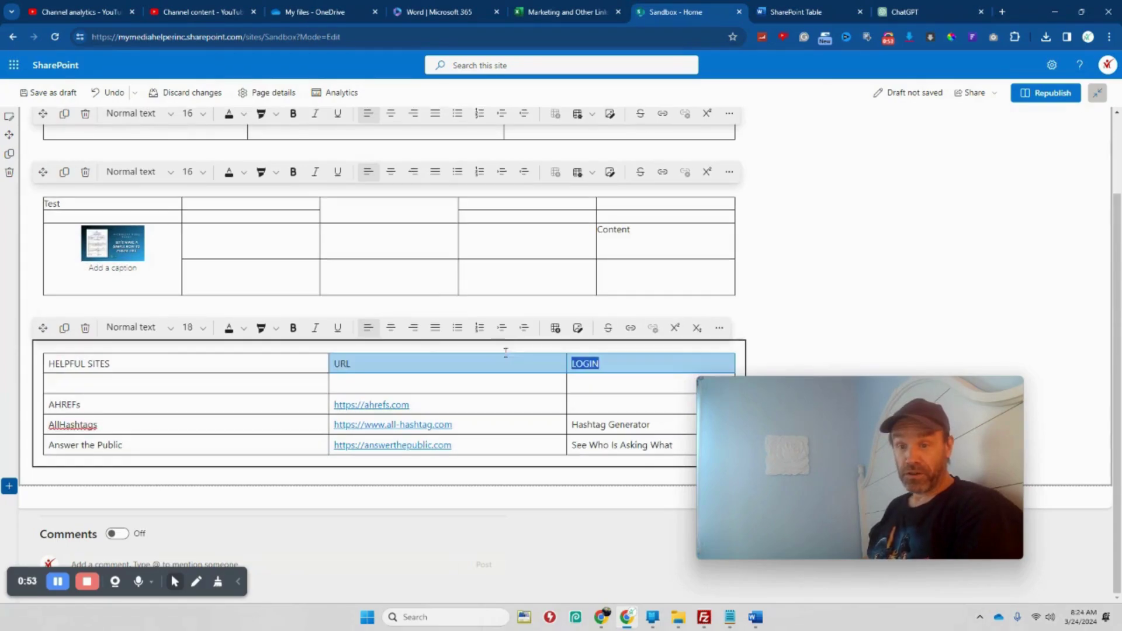
pyautogui.moveTo(104, 351); pyautogui.dragTo(101, 366)
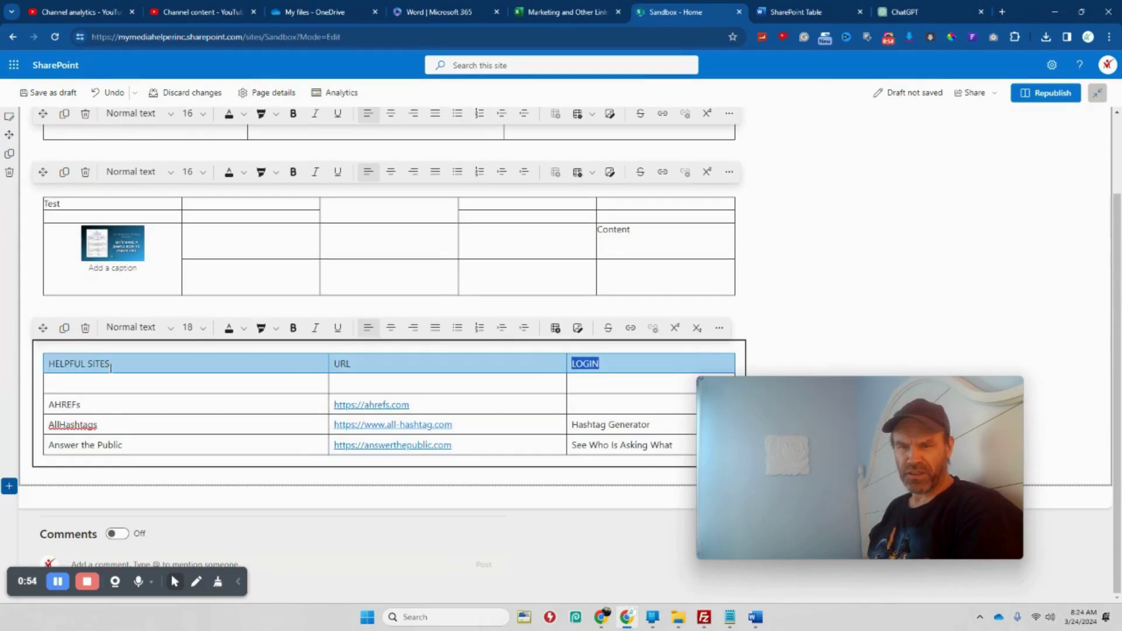
pyautogui.click(244, 331)
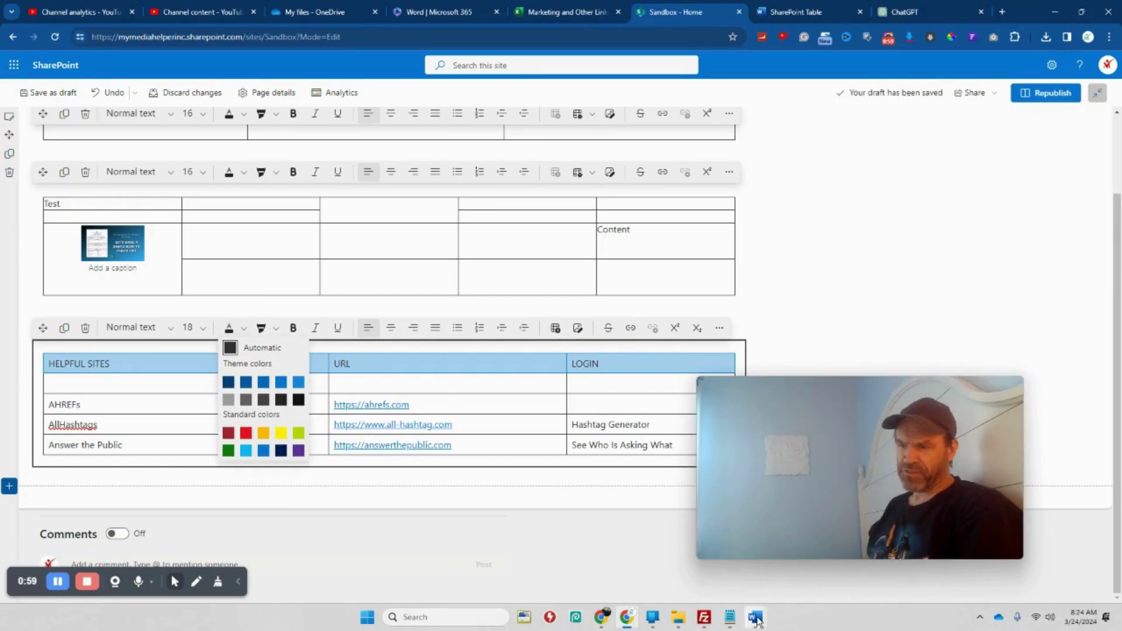
pyautogui.moveTo(756, 620)
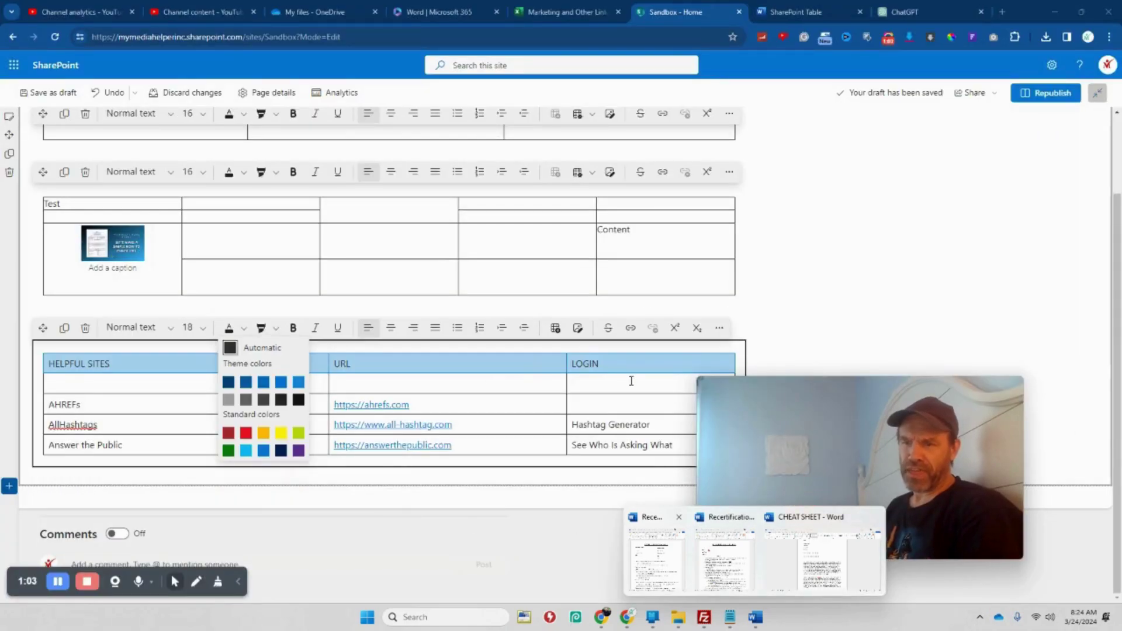
pyautogui.rightClick(615, 370)
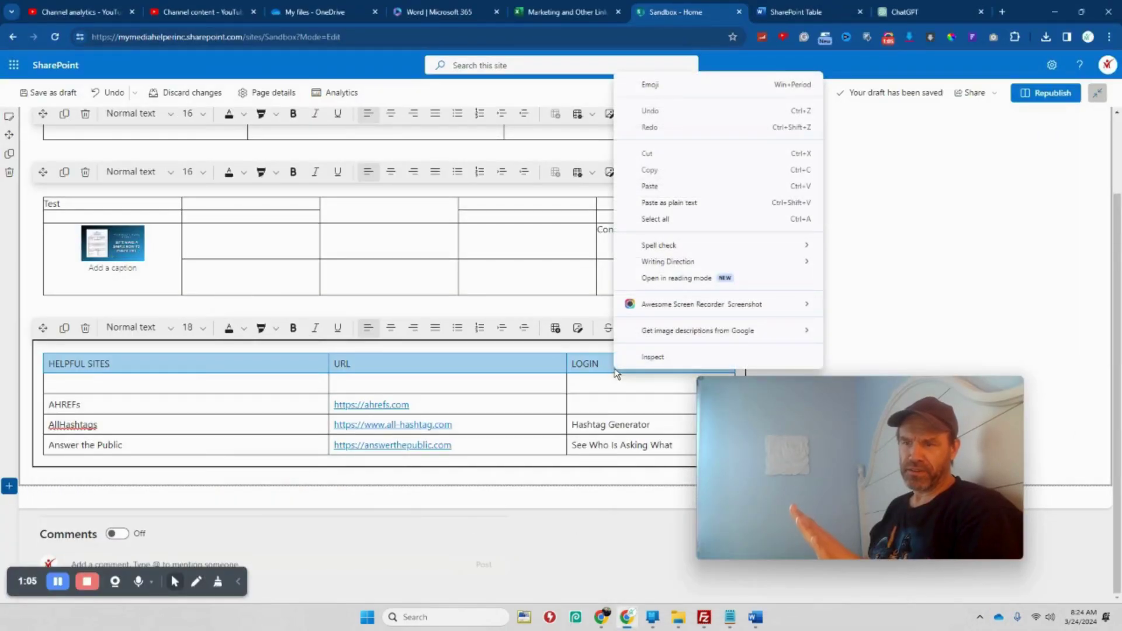
pyautogui.click(417, 377)
# Apply the table style with a solid blue header row to the pasted Helpful Sites table
pyautogui.moveTo(615, 447); pyautogui.dragTo(155, 386)
pyautogui.click(374, 405)
pyautogui.moveTo(596, 442); pyautogui.dragTo(279, 364)
pyautogui.click(279, 363)
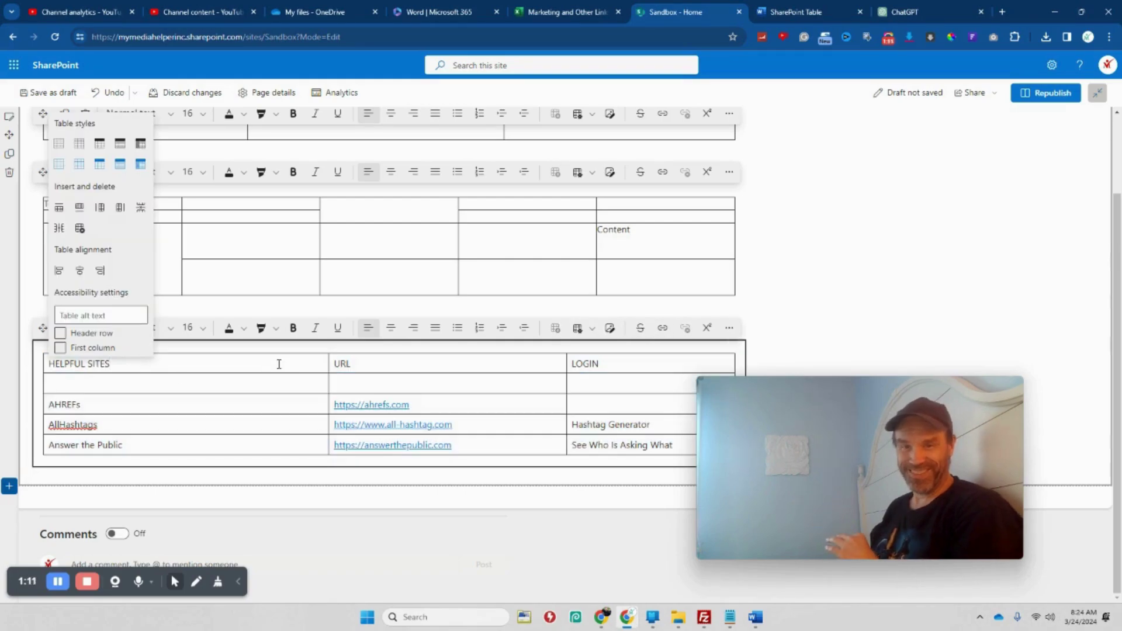
pyautogui.click(118, 163)
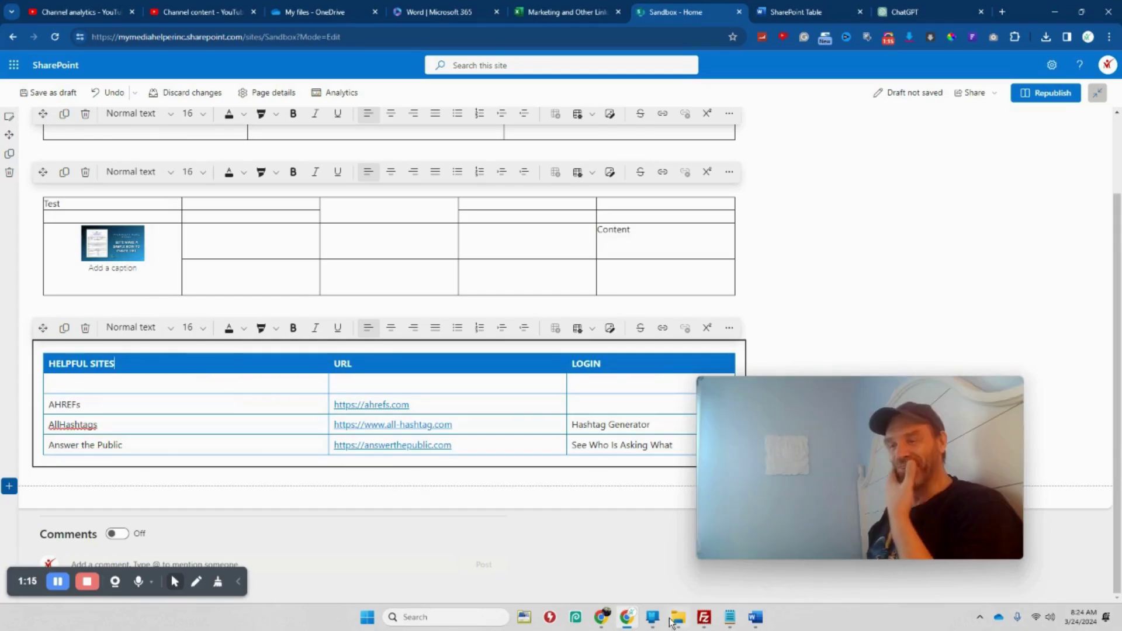
# Switch to the SharePoint Table Word document, add two blank lines in the table's last cell, and insert a five-column, three-row table below it
pyautogui.click(782, 13)
pyautogui.click(753, 267)
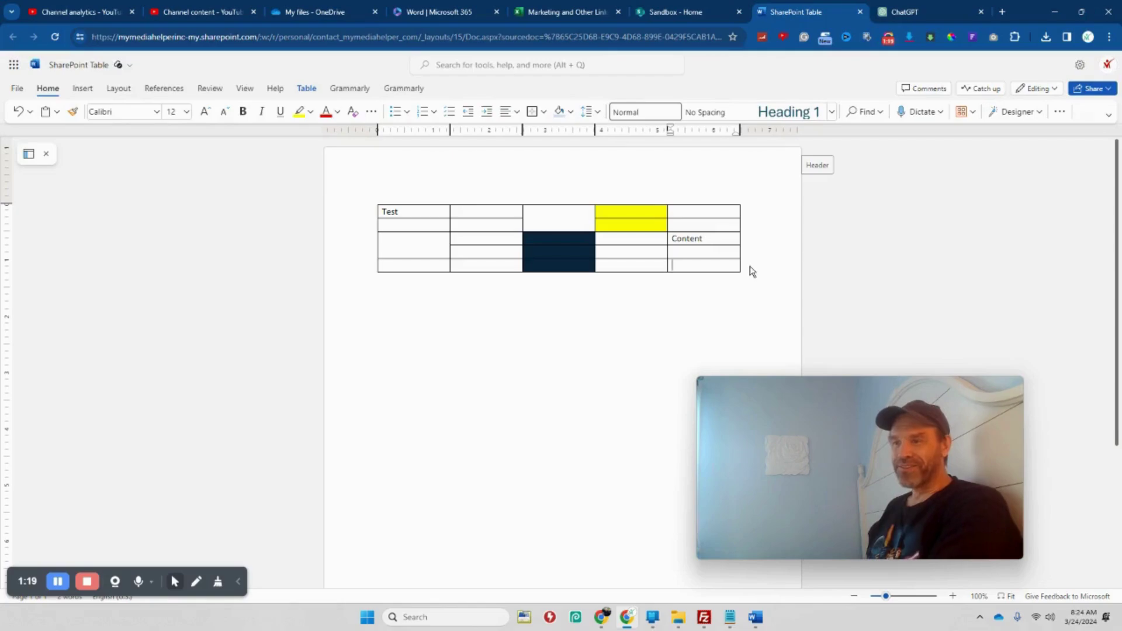
pyautogui.press('Return')
pyautogui.press('Return')
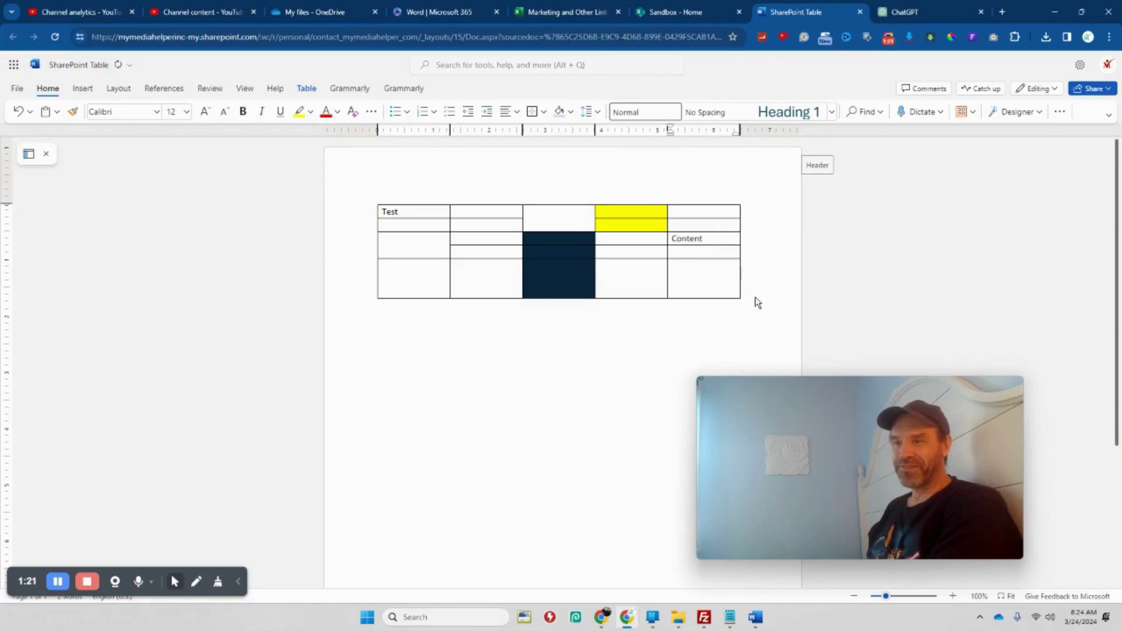
pyautogui.click(523, 310)
pyautogui.press('Return')
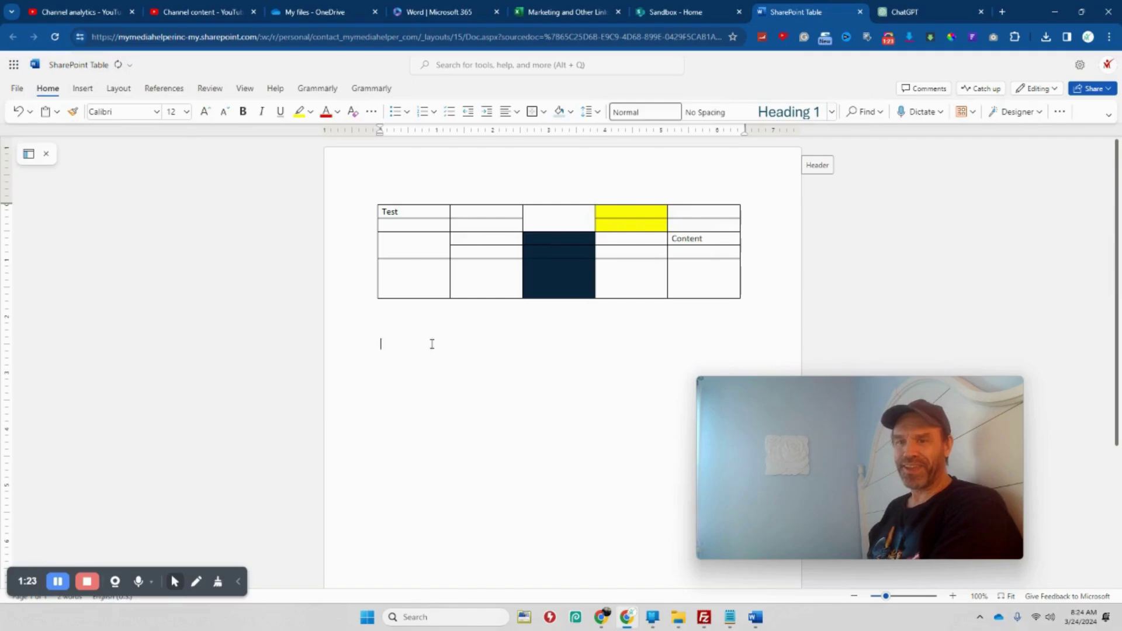
pyautogui.click(83, 89)
pyautogui.click(48, 88)
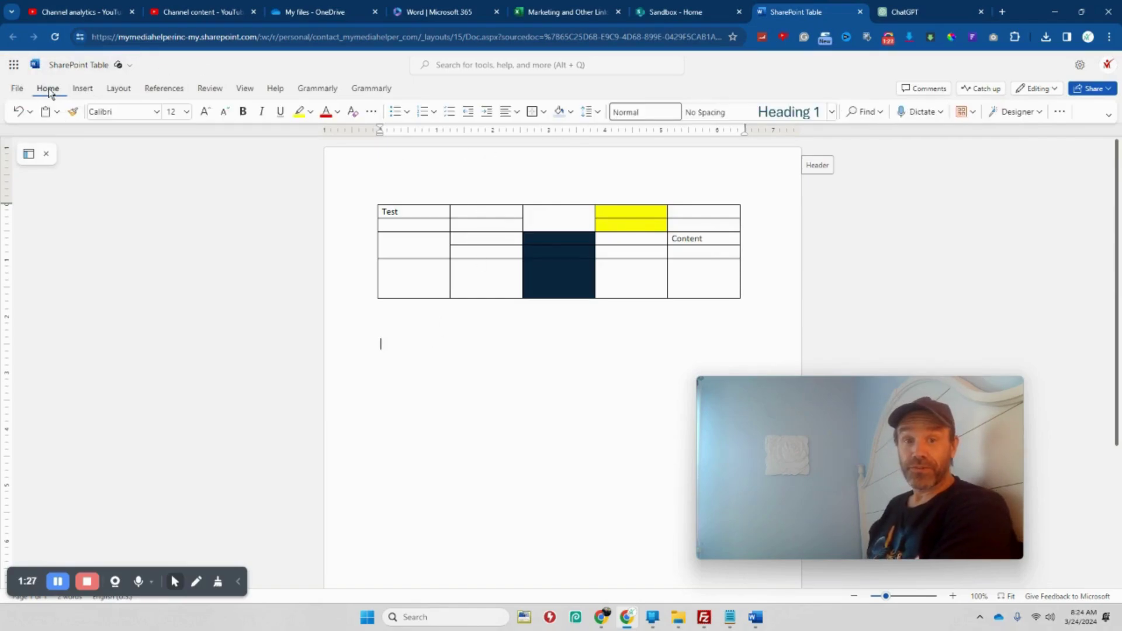
pyautogui.click(71, 91)
pyautogui.click(111, 117)
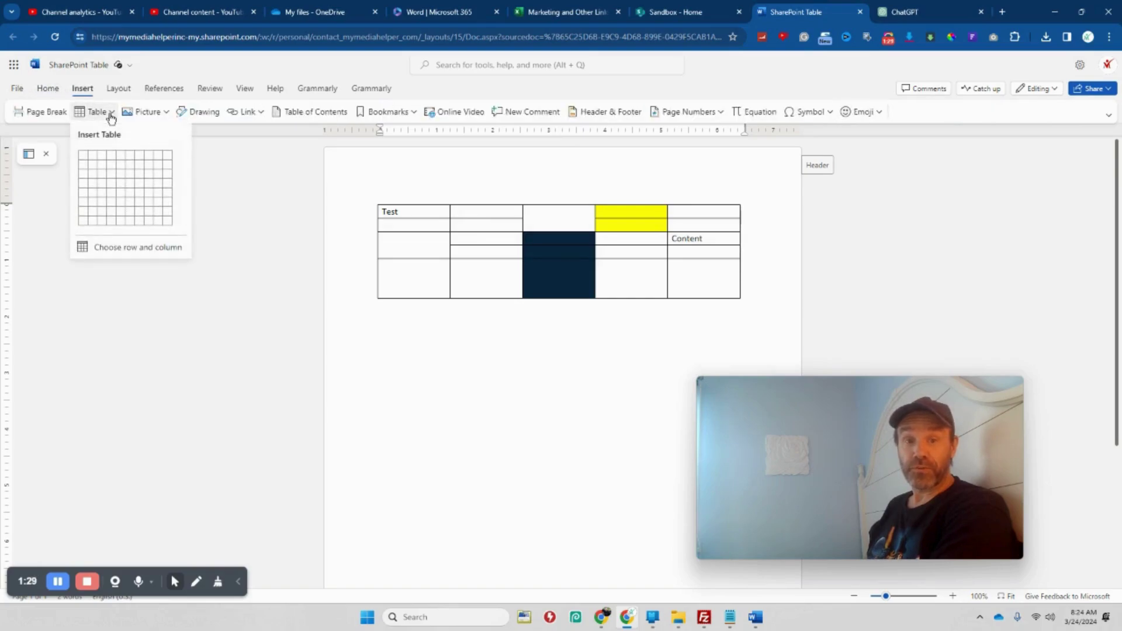
pyautogui.click(120, 171)
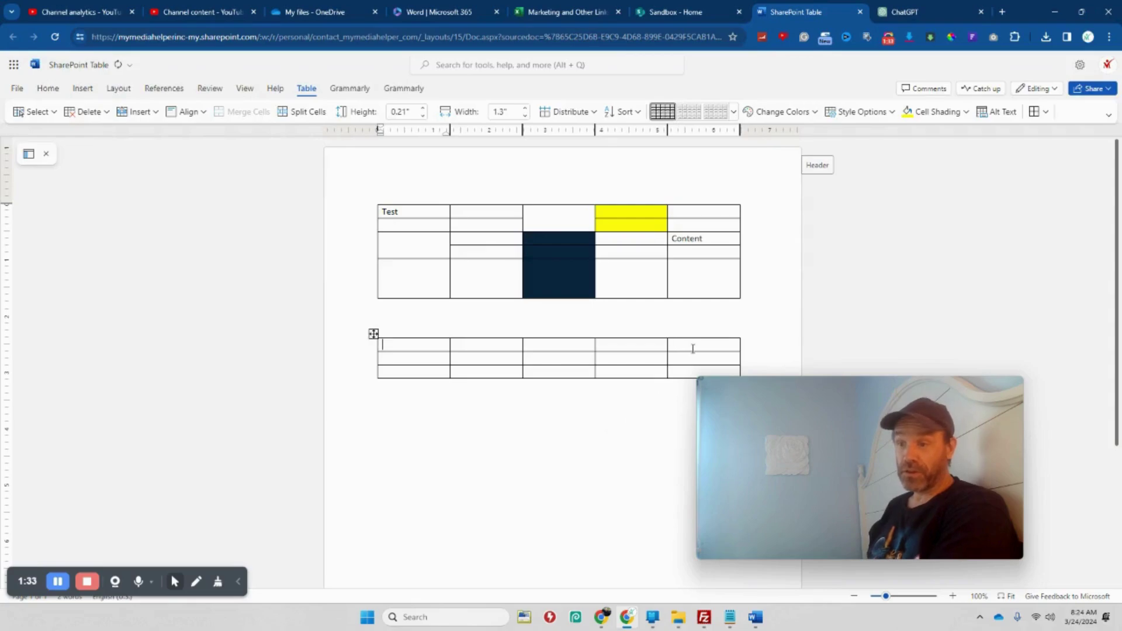
# Shade the whole top row of the new lower table light gray
pyautogui.moveTo(684, 348); pyautogui.dragTo(421, 335)
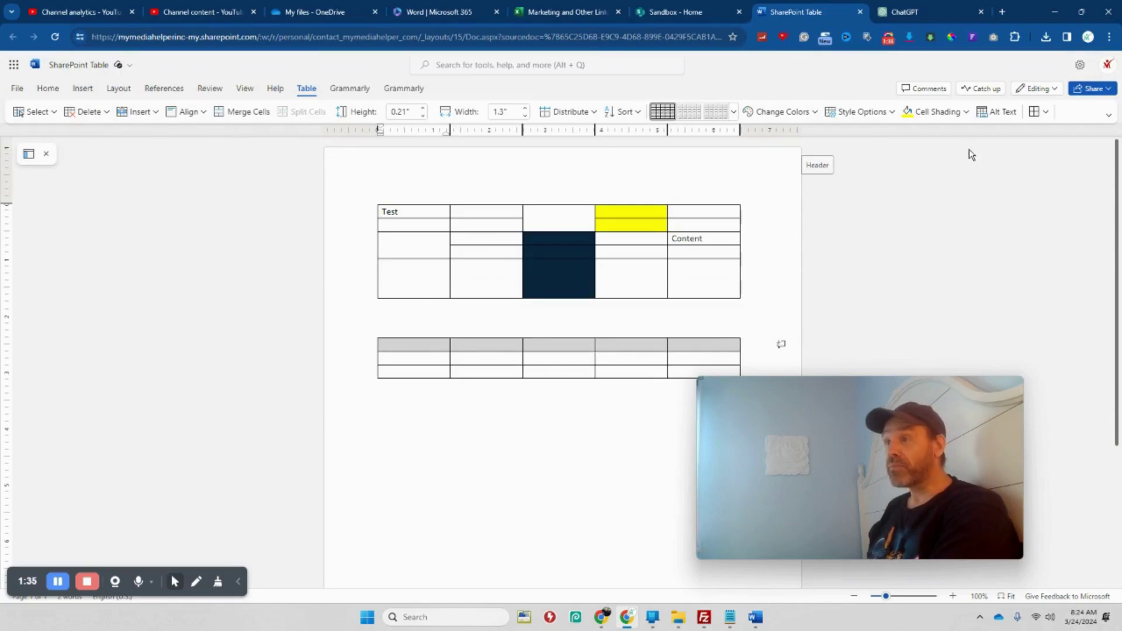
pyautogui.click(968, 113)
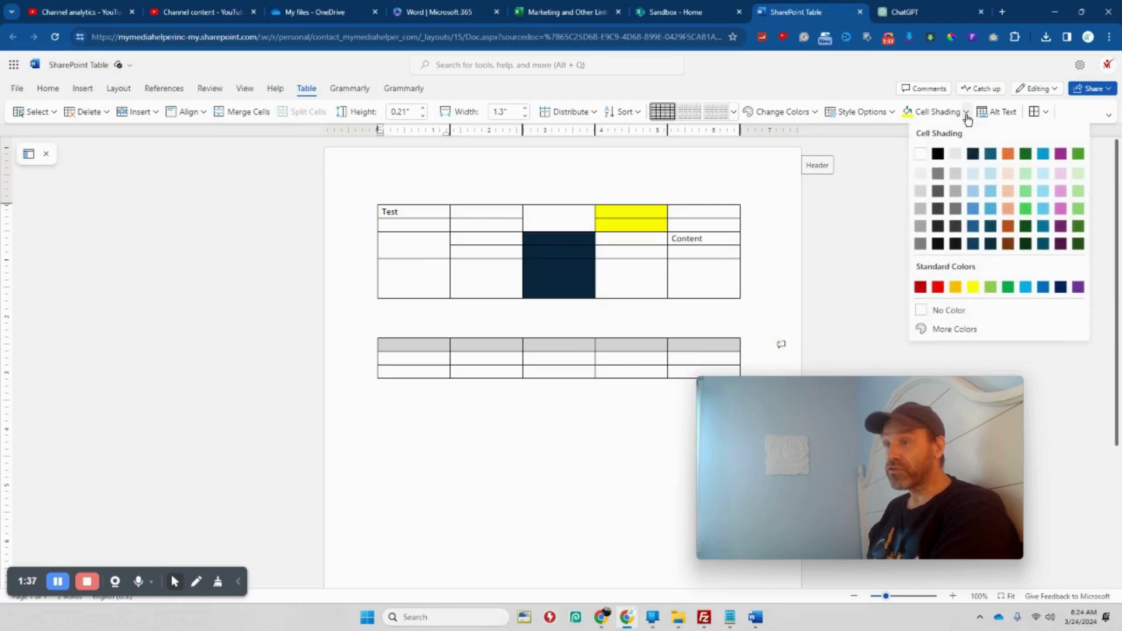
pyautogui.click(957, 184)
pyautogui.click(596, 473)
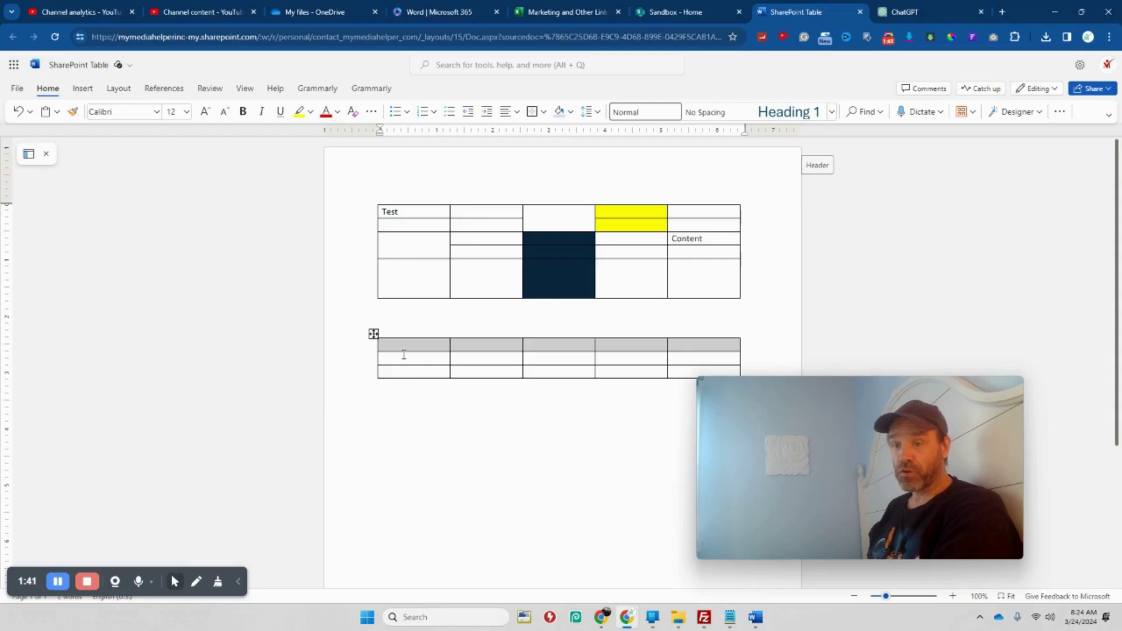
# Shade the lower table's top-row fifth cell black and its fourth cell blue
pyautogui.click(678, 345)
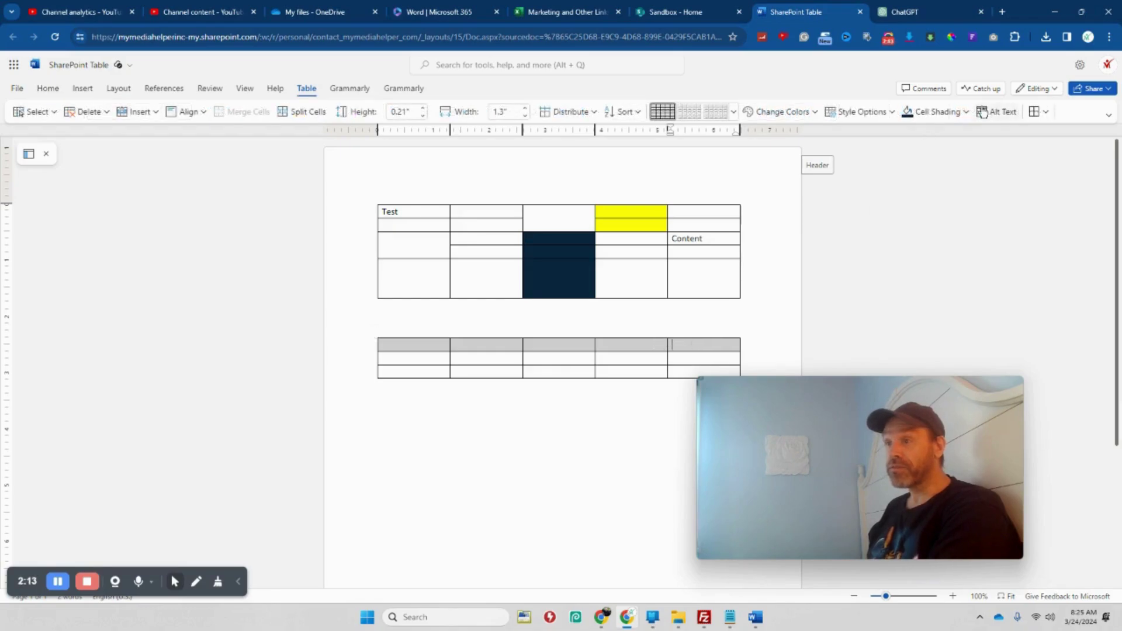
pyautogui.click(967, 112)
pyautogui.click(937, 154)
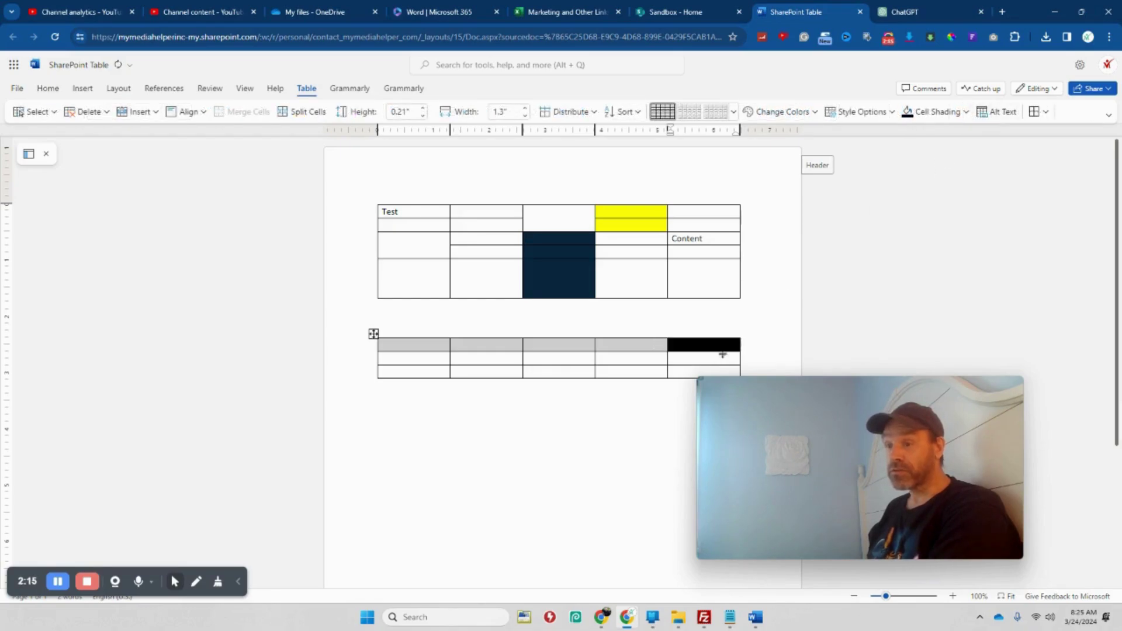
pyautogui.click(642, 346)
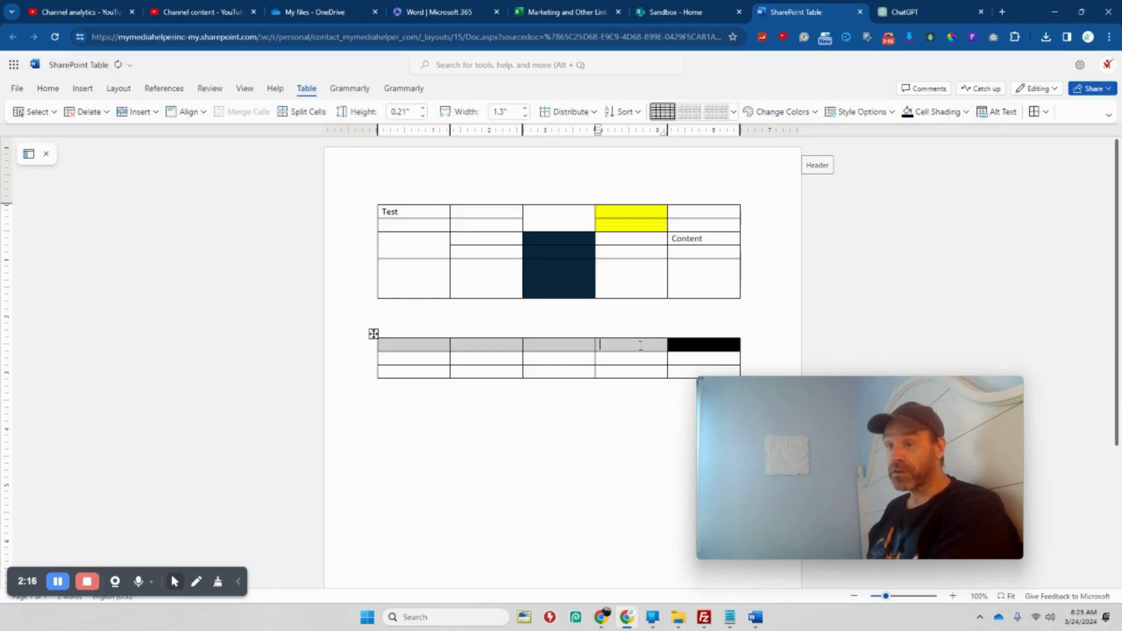
pyautogui.click(967, 112)
pyautogui.click(972, 209)
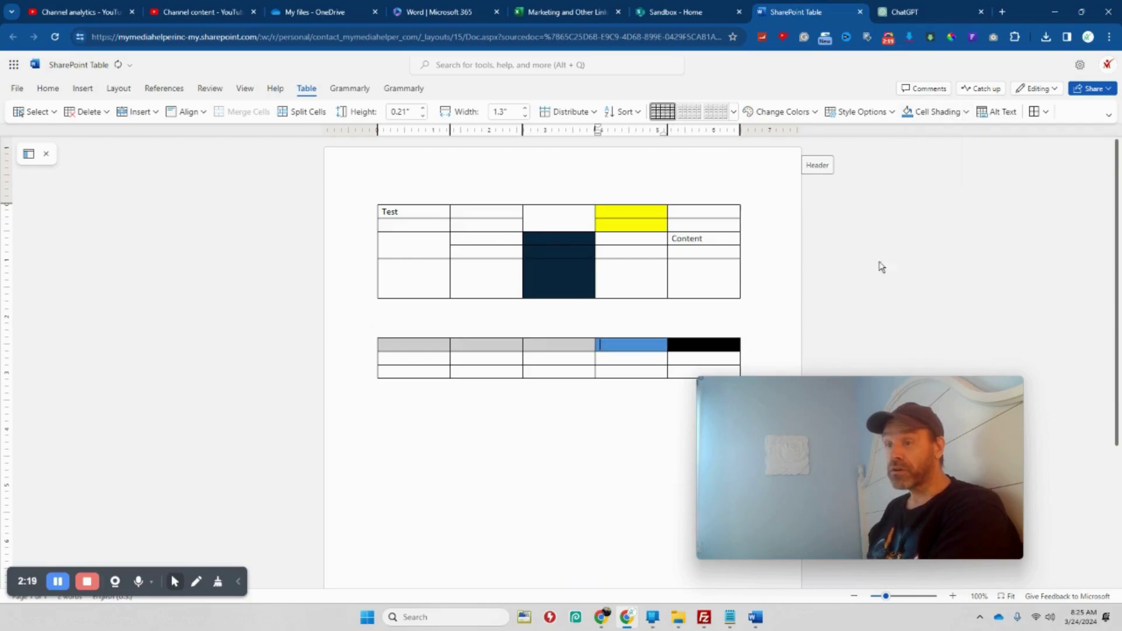
# Shade the lower table's top-row third cell red
pyautogui.click(571, 345)
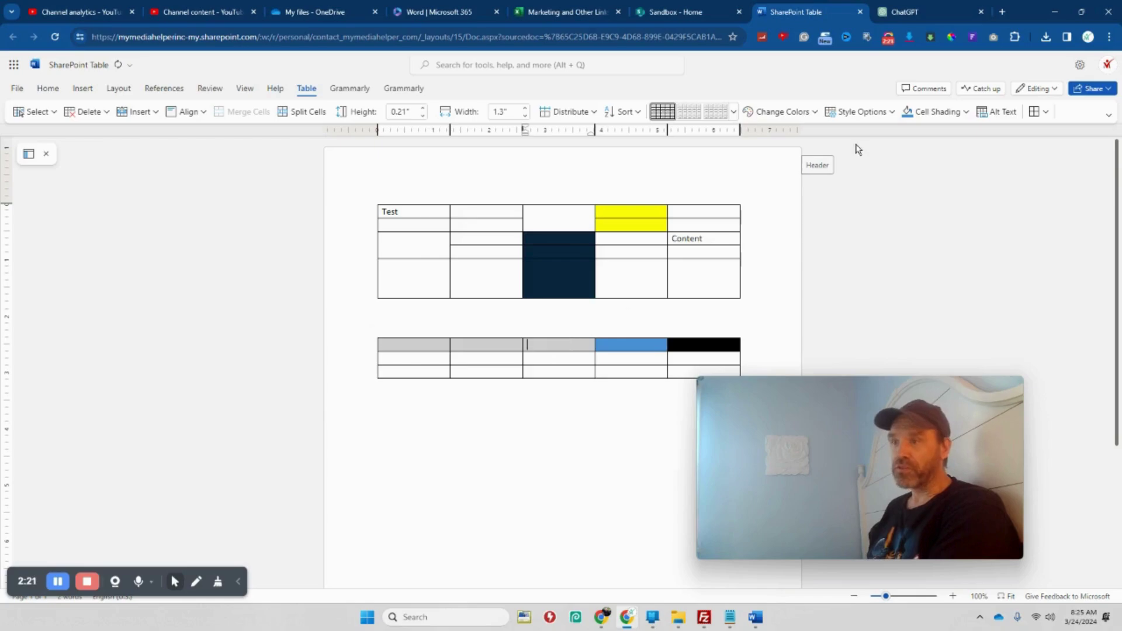
pyautogui.click(967, 112)
pyautogui.click(937, 287)
pyautogui.click(527, 459)
pyautogui.click(426, 373)
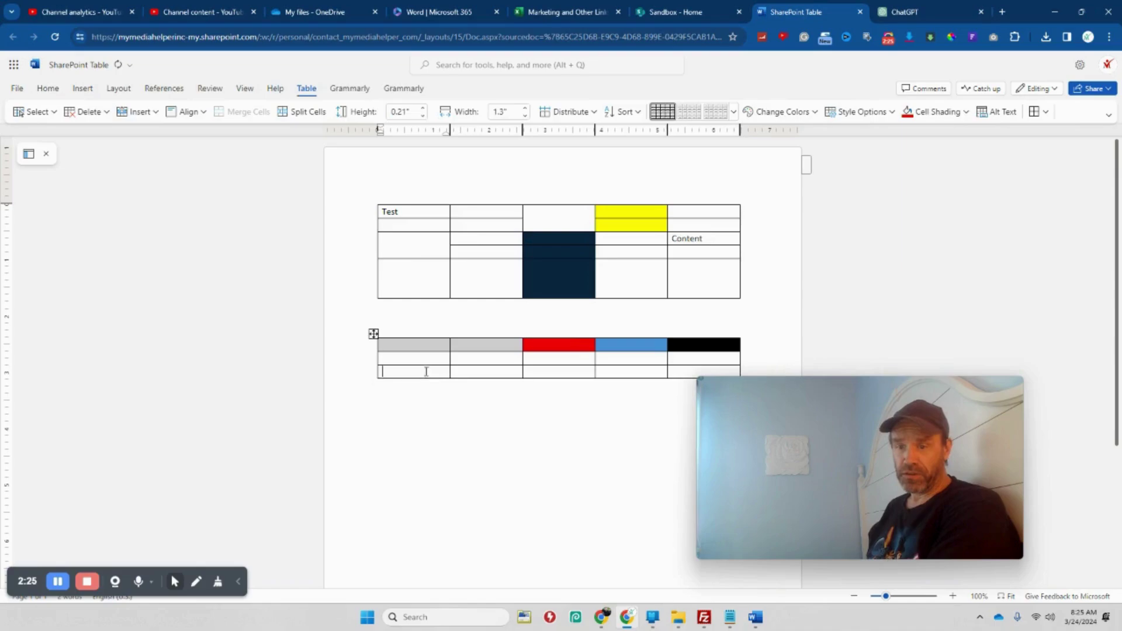
pyautogui.rightClick(426, 371)
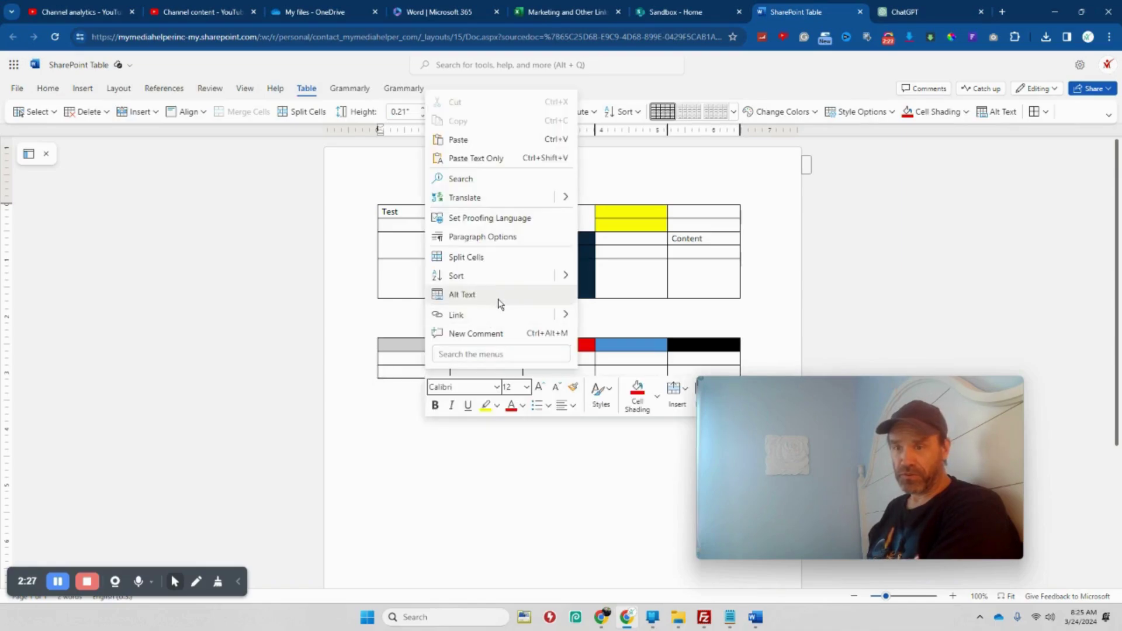
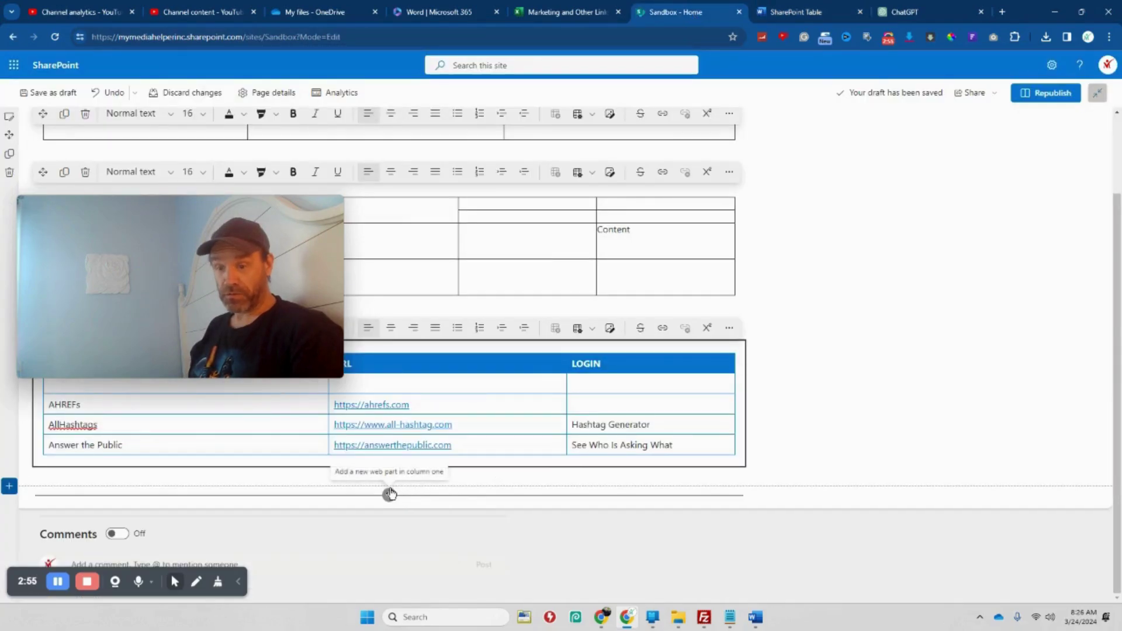
# Add a Text web part below the Helpful Sites table on the Sandbox page and paste the shaded Word table into it
pyautogui.click(390, 478)
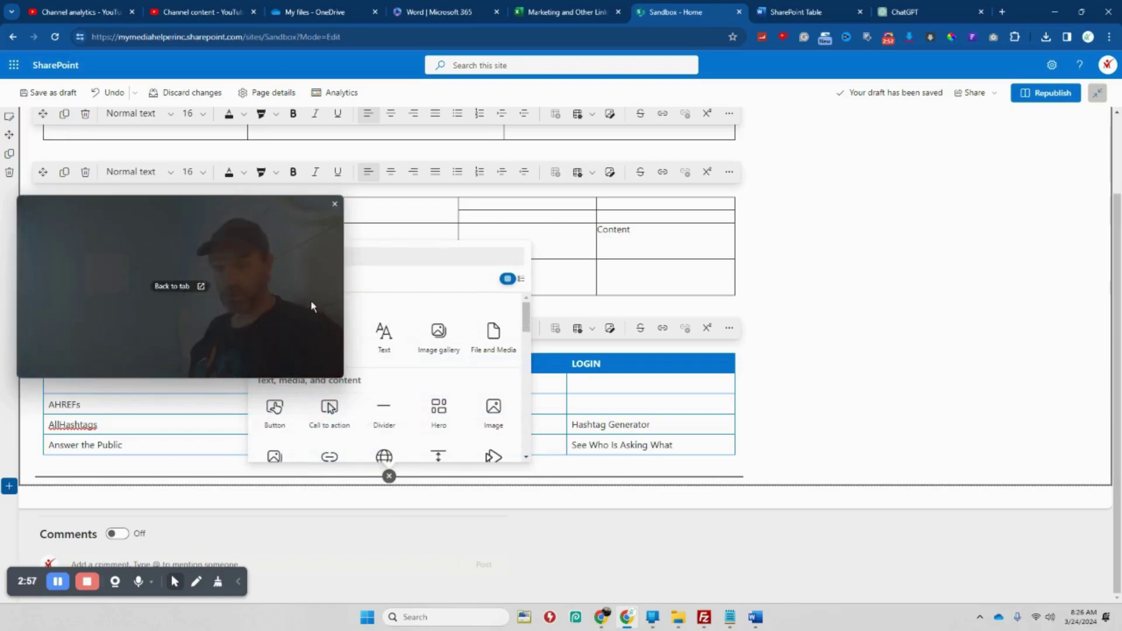
pyautogui.click(383, 336)
pyautogui.moveTo(1118, 253); pyautogui.dragTo(1116, 298)
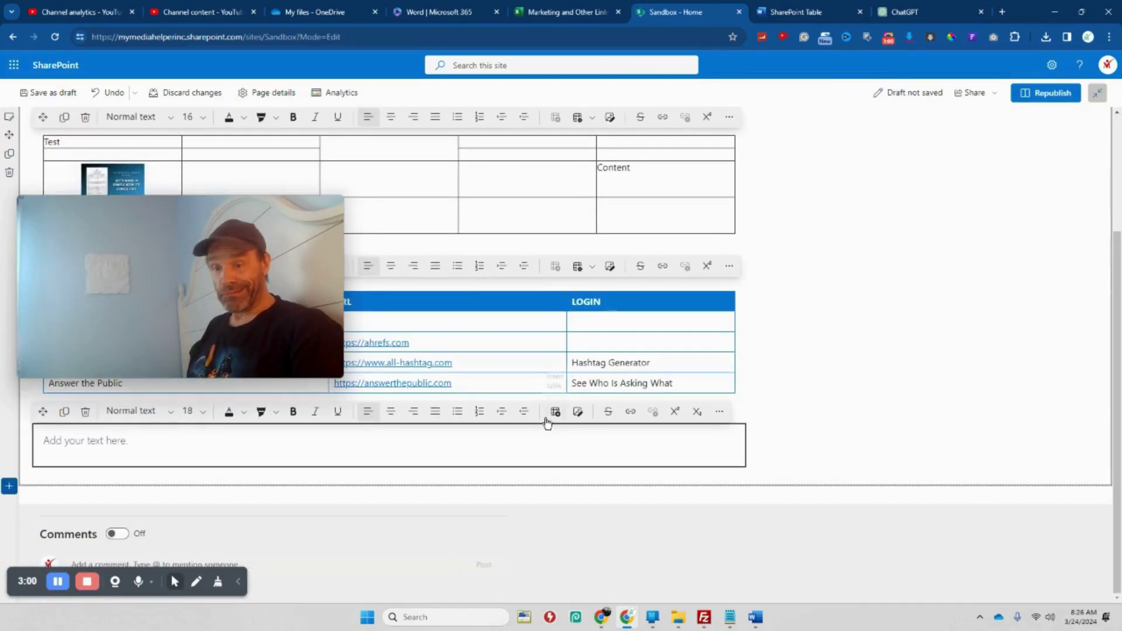
pyautogui.click(455, 454)
pyautogui.hotkey('ctrl', 'v')
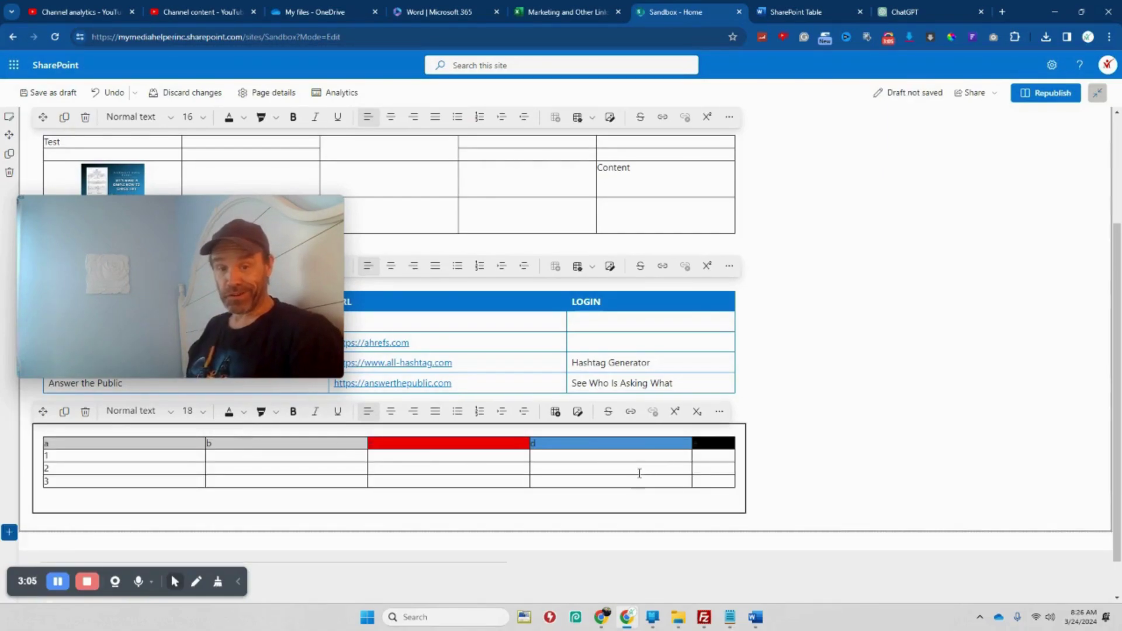
# Try widening and narrowing the first column of the Helpful Sites table on the SharePoint page
pyautogui.moveTo(232, 269)
pyautogui.moveTo(271, 241); pyautogui.dragTo(952, 208)
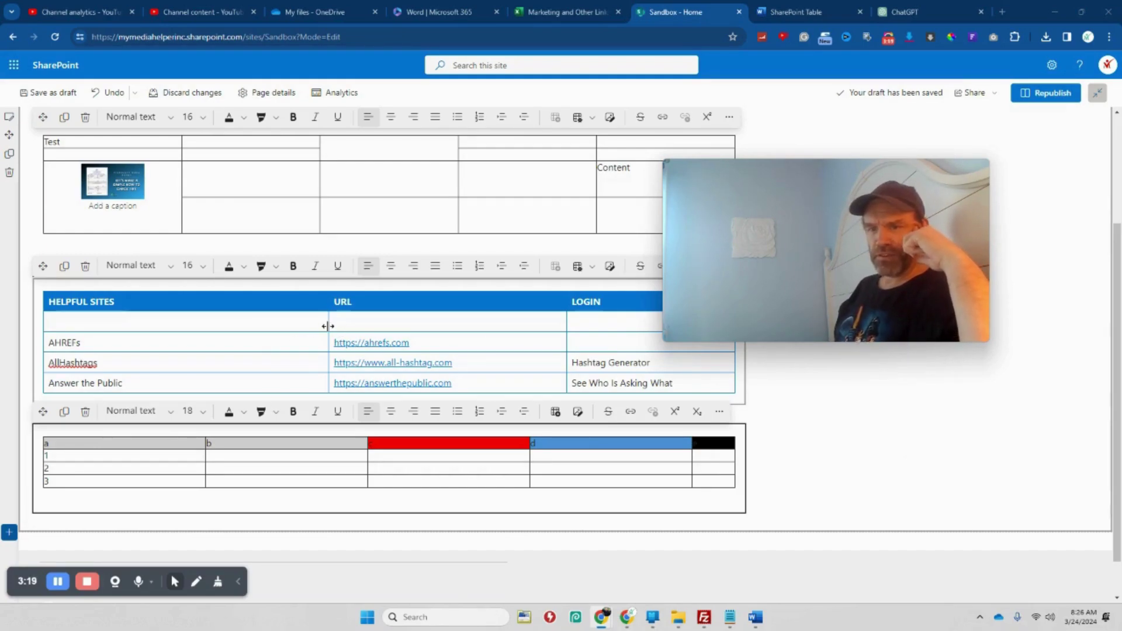
pyautogui.moveTo(328, 324); pyautogui.dragTo(354, 343)
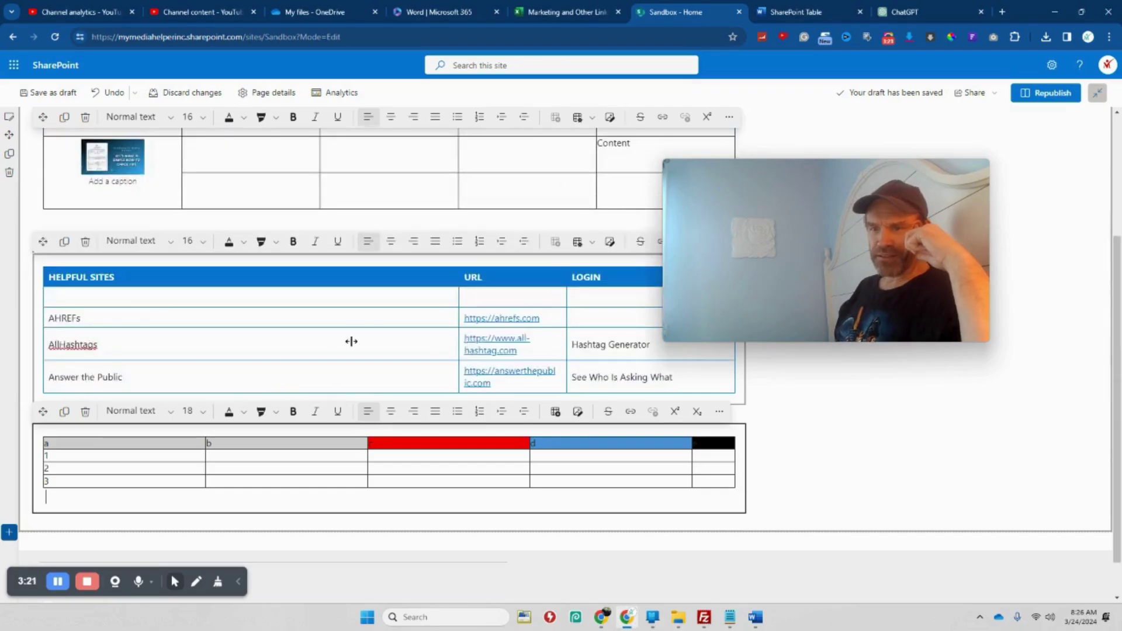
pyautogui.scroll(3, 373, 526)
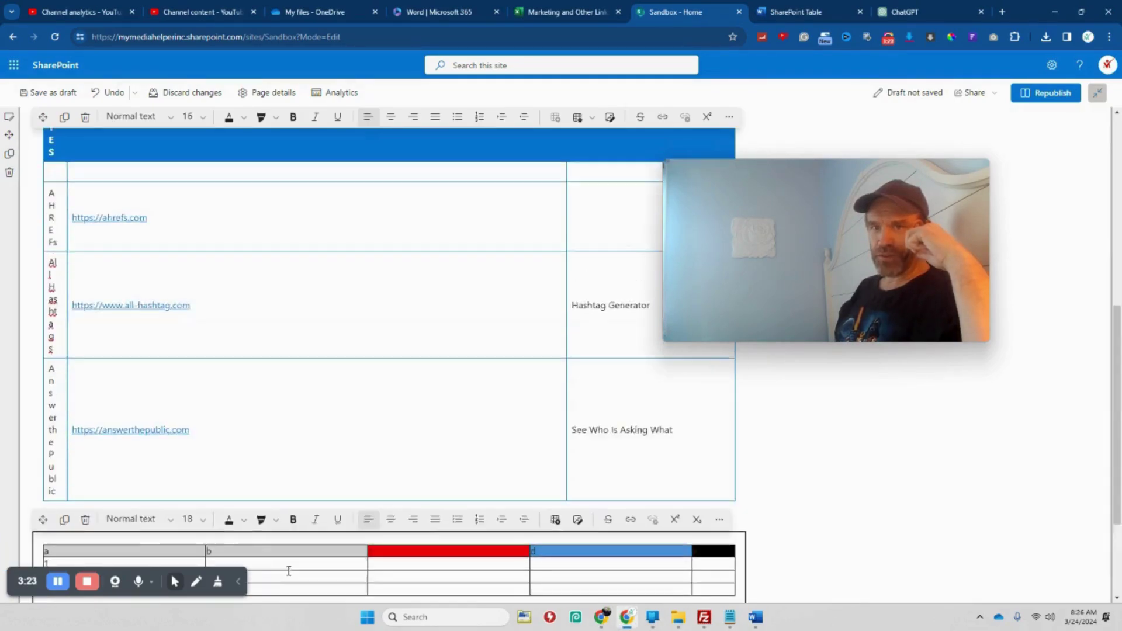
# Switch to the Marketing and Other Links workbook to view the source list, then review the lower table in the SharePoint Table Word document
pyautogui.click(561, 12)
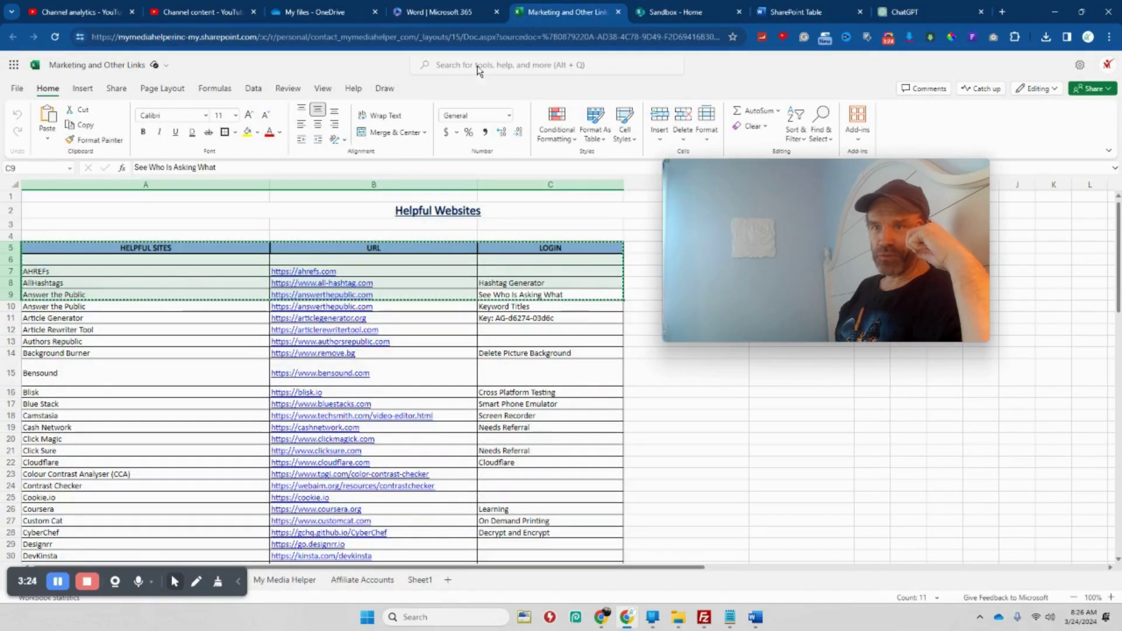
pyautogui.click(195, 356)
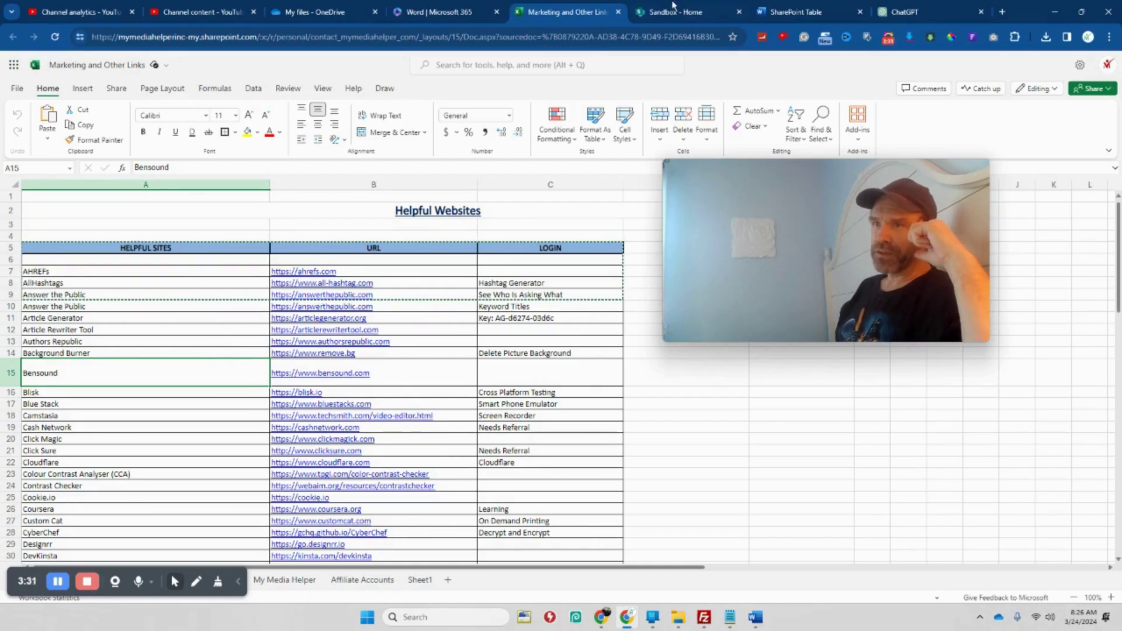
pyautogui.click(795, 12)
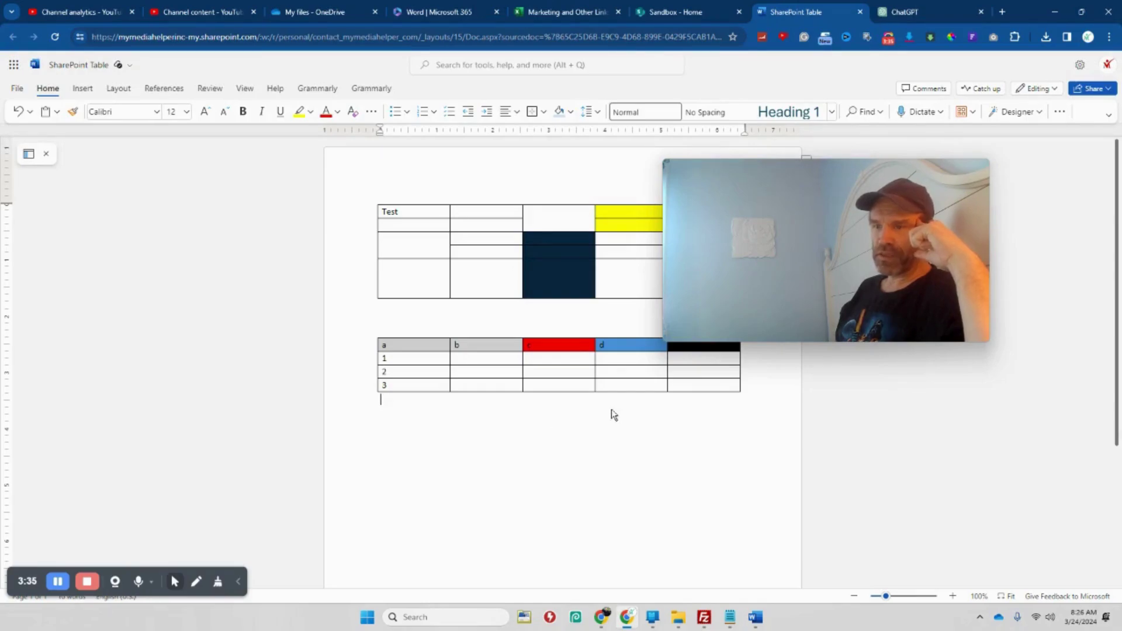
pyautogui.moveTo(710, 388); pyautogui.dragTo(415, 355)
pyautogui.click(466, 433)
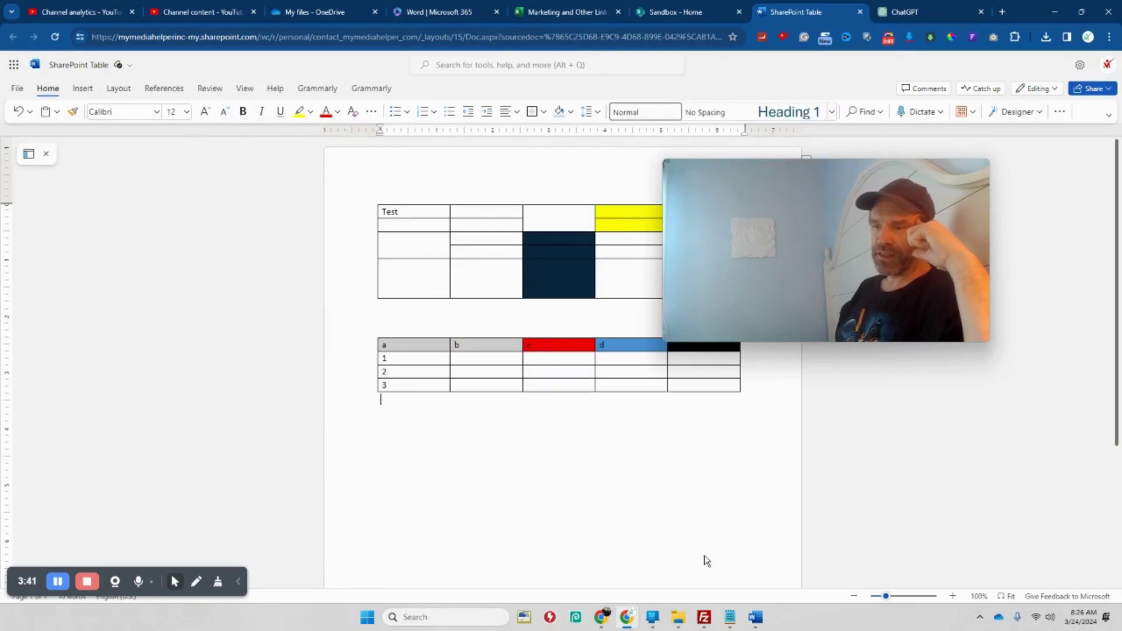
# Return to the Sandbox page and delete the text web part containing the Helpful Sites table
pyautogui.click(672, 12)
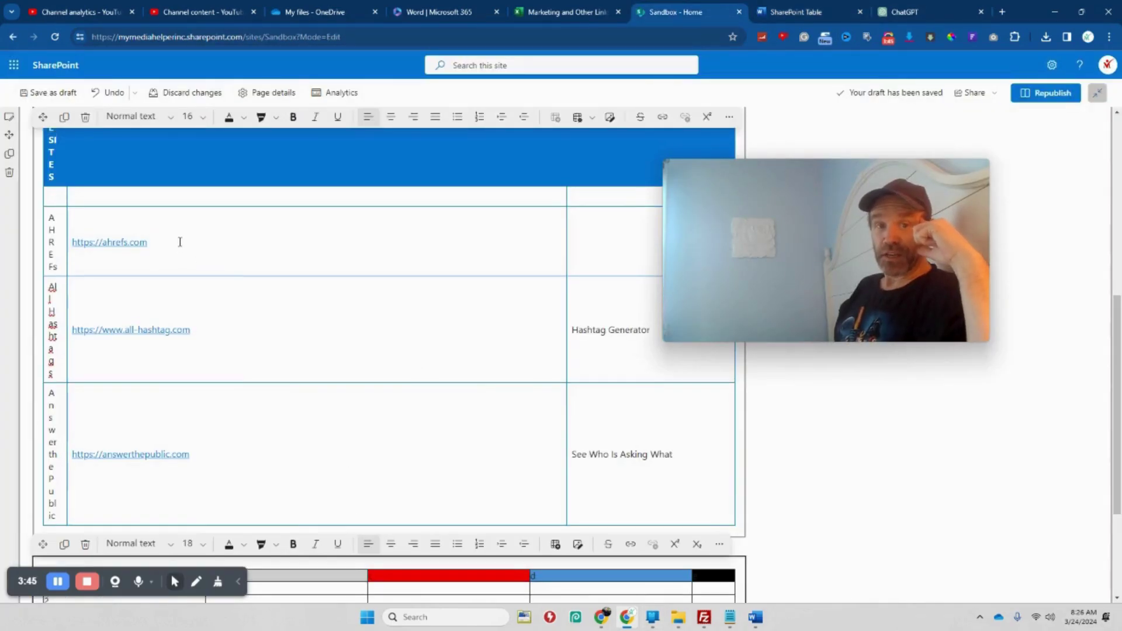
pyautogui.scroll(5, 253, 329)
pyautogui.click(297, 334)
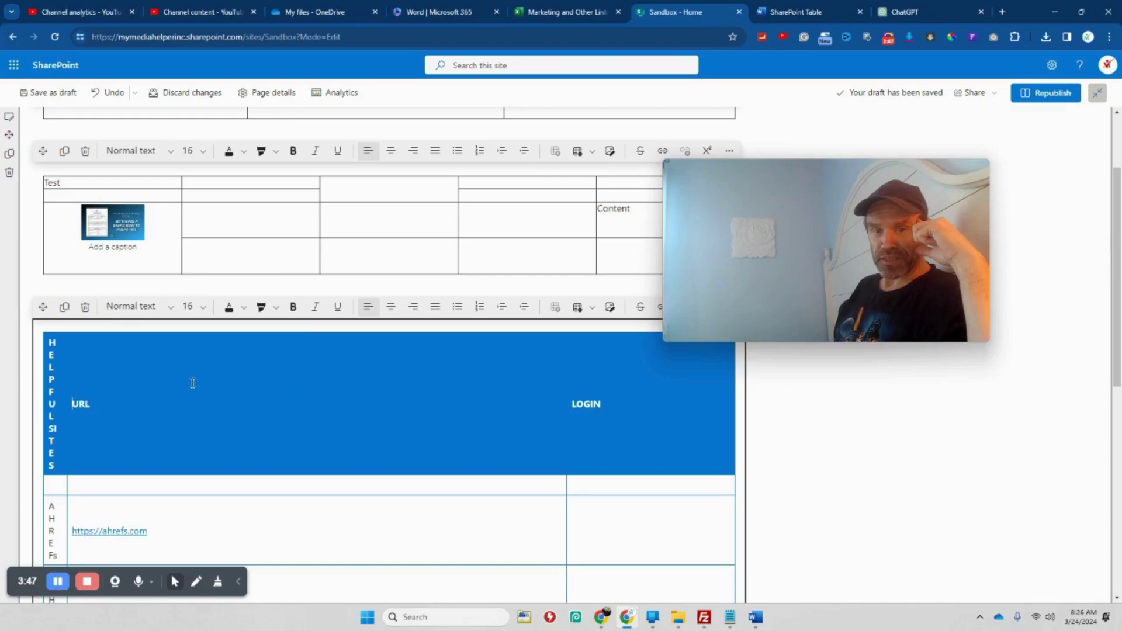
pyautogui.click(85, 307)
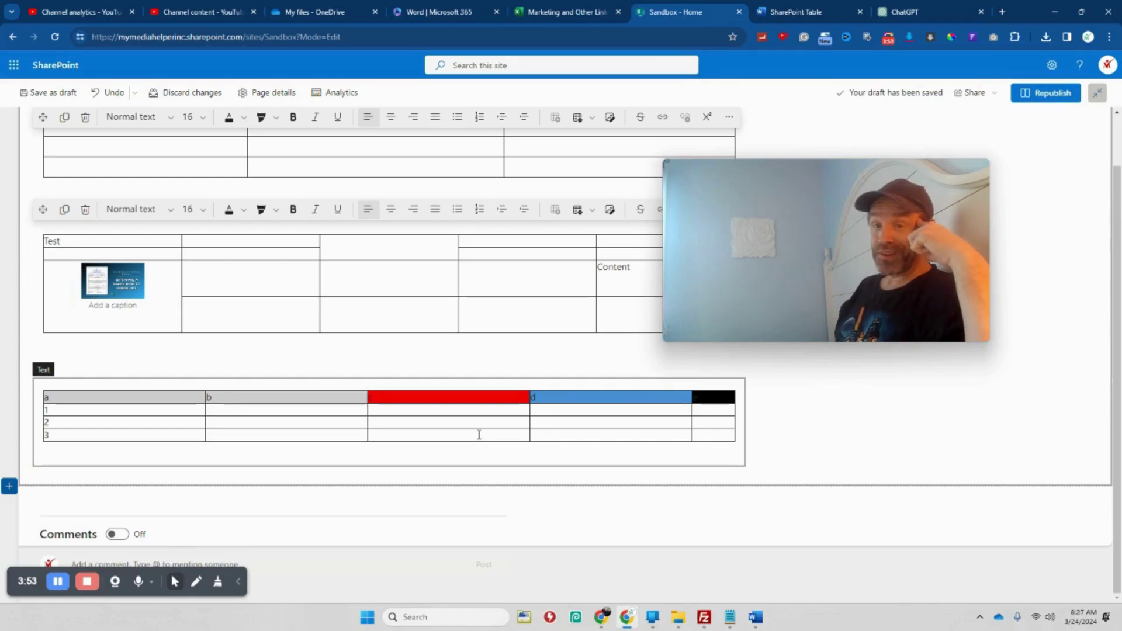
pyautogui.scroll(1, 479, 435)
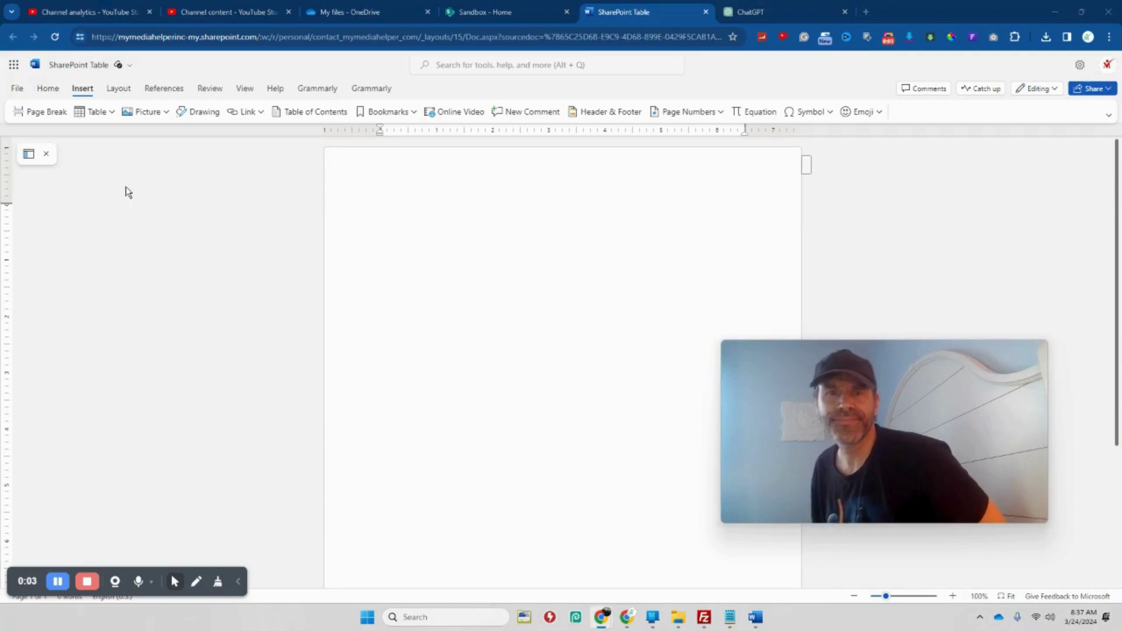
# Insert a six-column, four-row table in the SharePoint Table Word document and enter Animal in its first cell
pyautogui.click(94, 112)
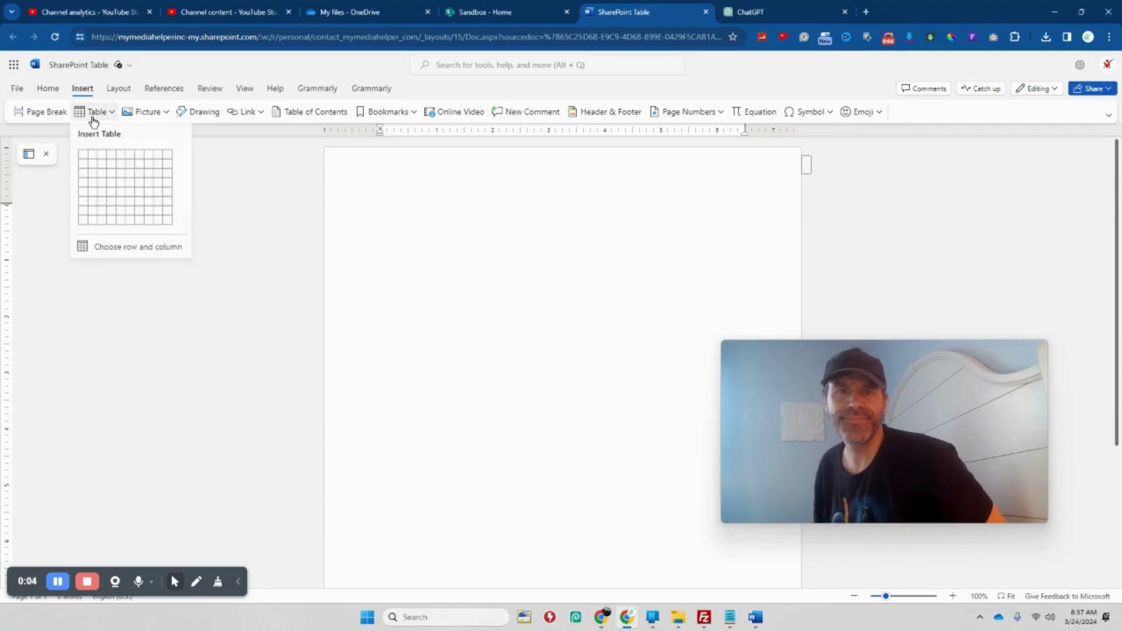
pyautogui.click(131, 184)
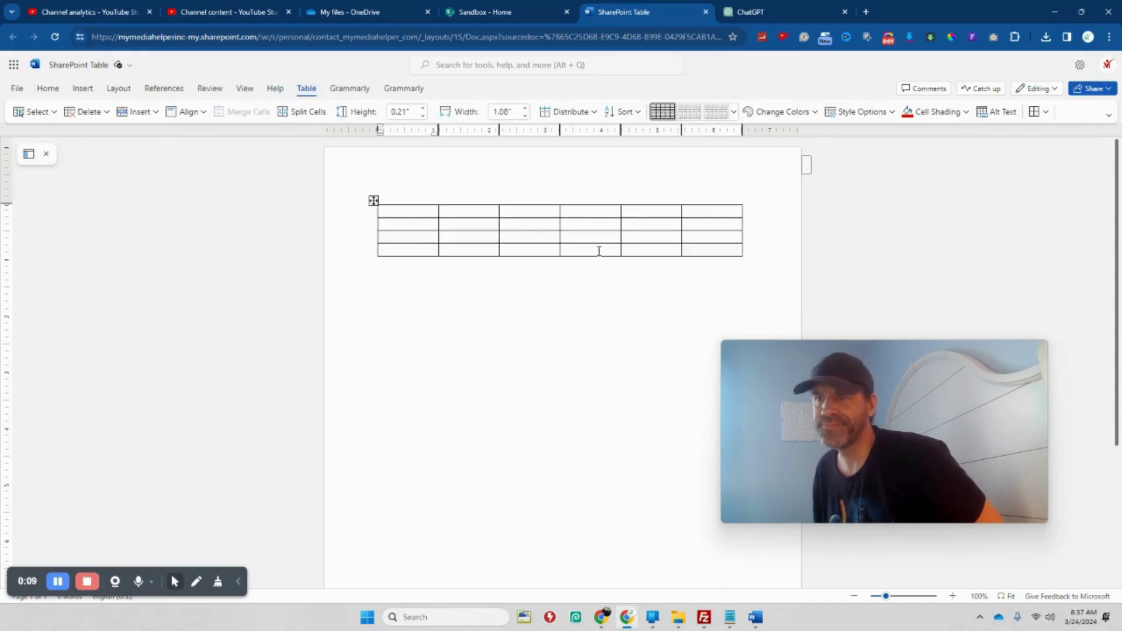
pyautogui.click(708, 214)
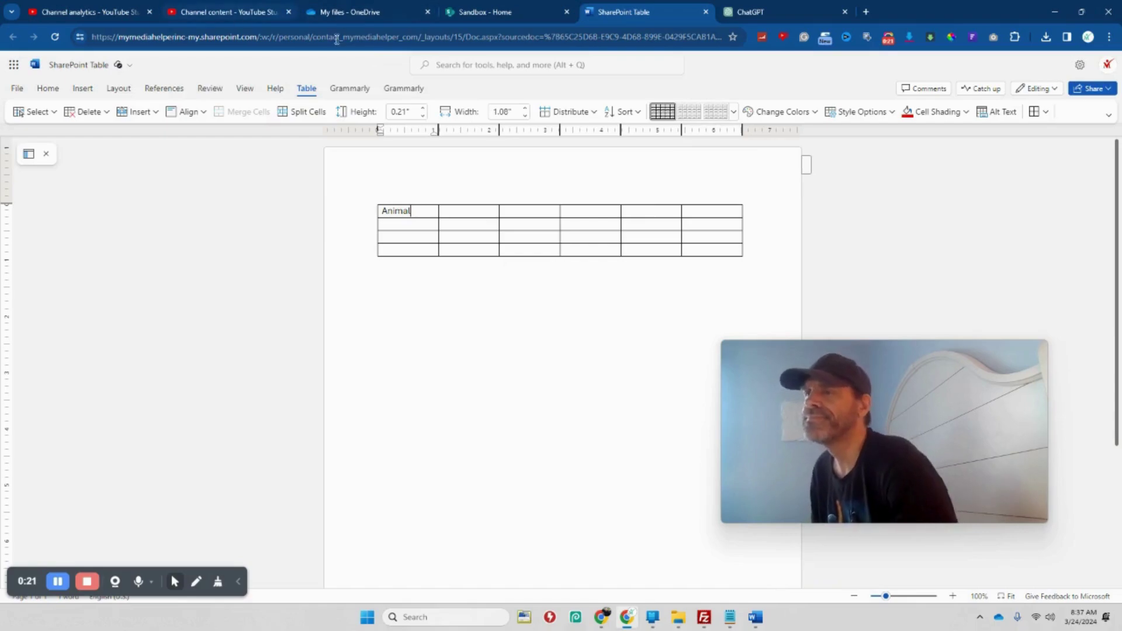
# Shade the Animal header cell light blue
pyautogui.click(965, 111)
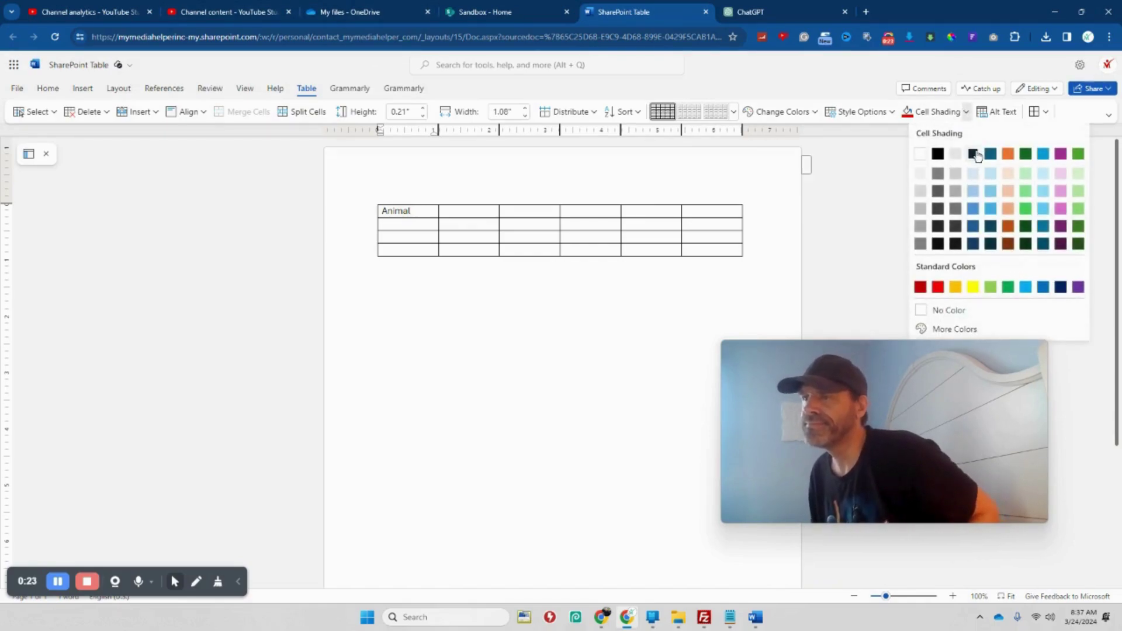
pyautogui.click(972, 191)
pyautogui.click(493, 282)
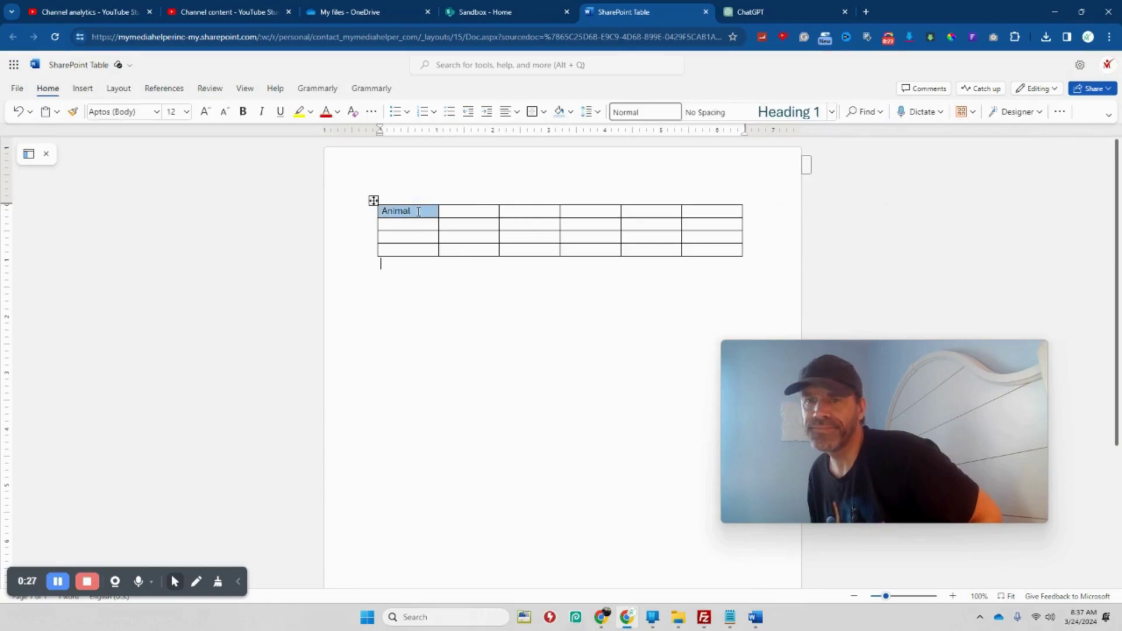
# Make the Animal header text bold and center it in its cell
pyautogui.click(383, 210)
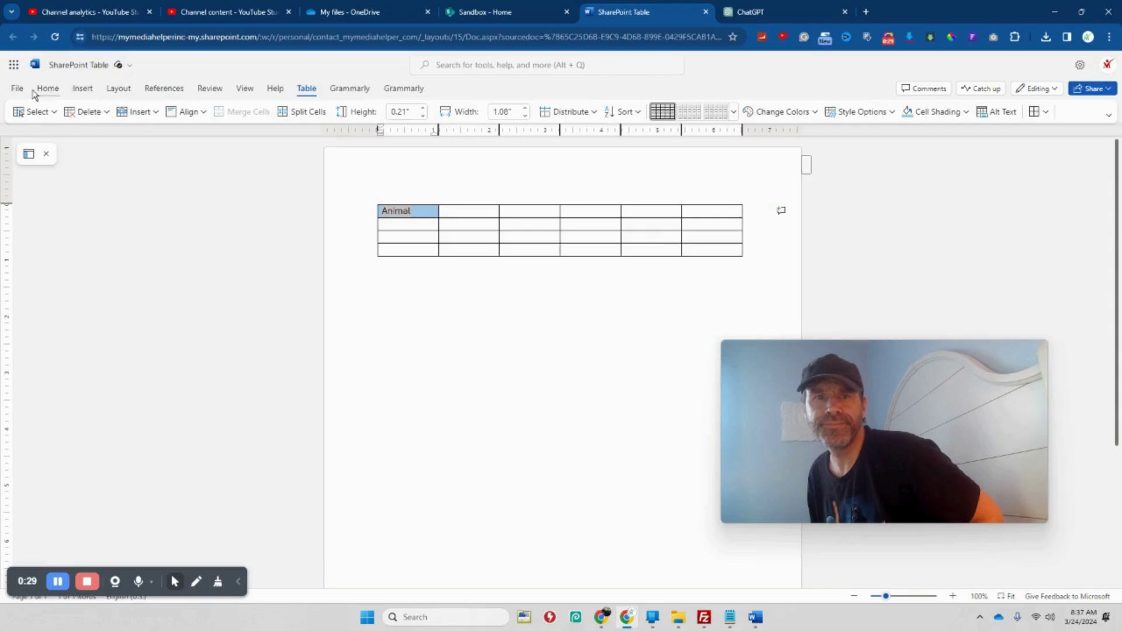
pyautogui.click(48, 90)
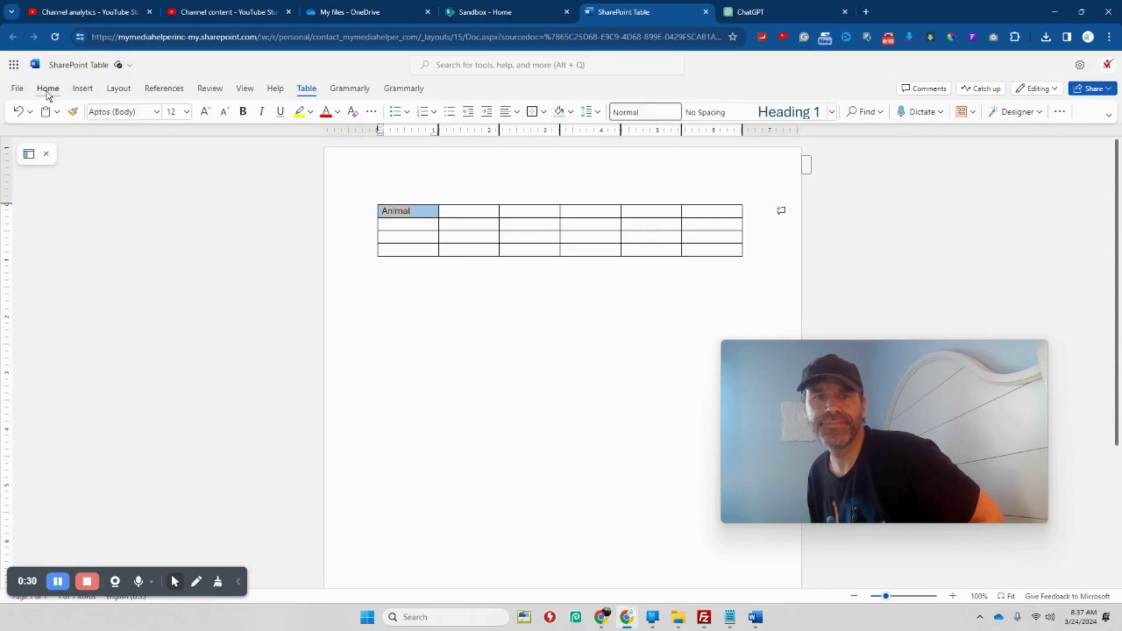
pyautogui.click(243, 111)
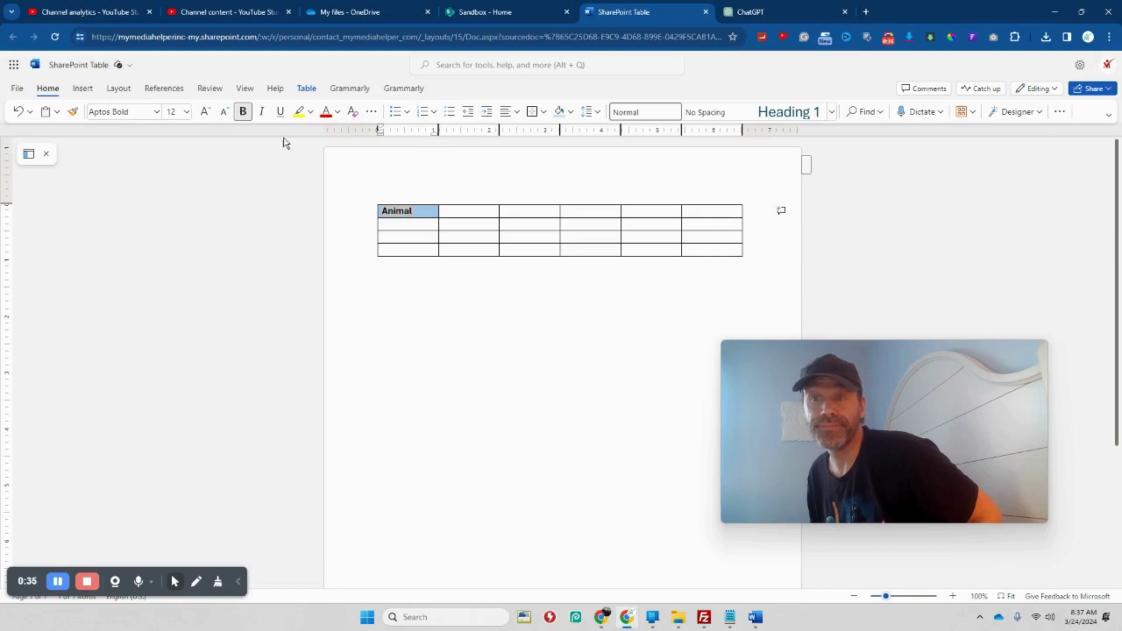
pyautogui.click(510, 111)
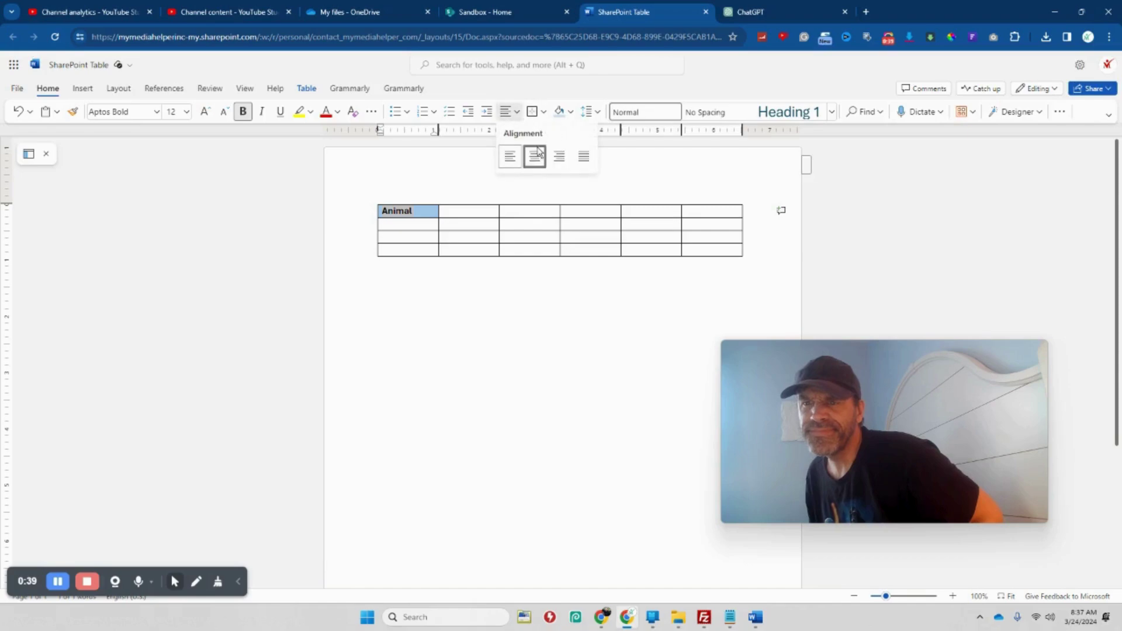
pyautogui.click(536, 156)
pyautogui.click(472, 304)
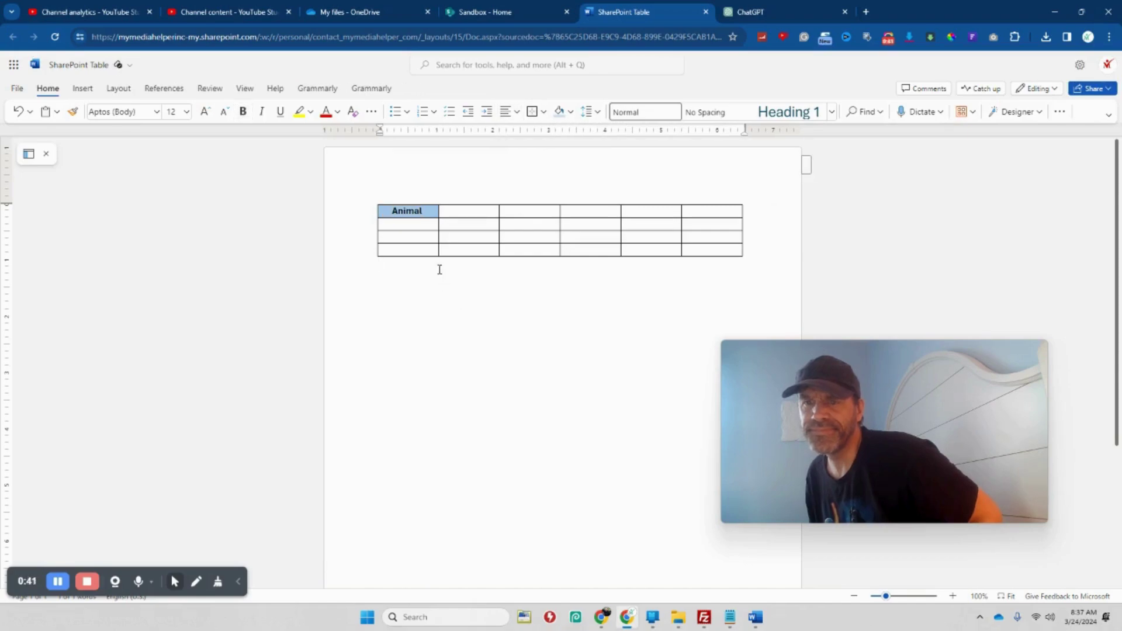
# Fill the first column below the Animal header with Dog, Cat and Mouse
pyautogui.click(411, 226)
pyautogui.write('Dog')
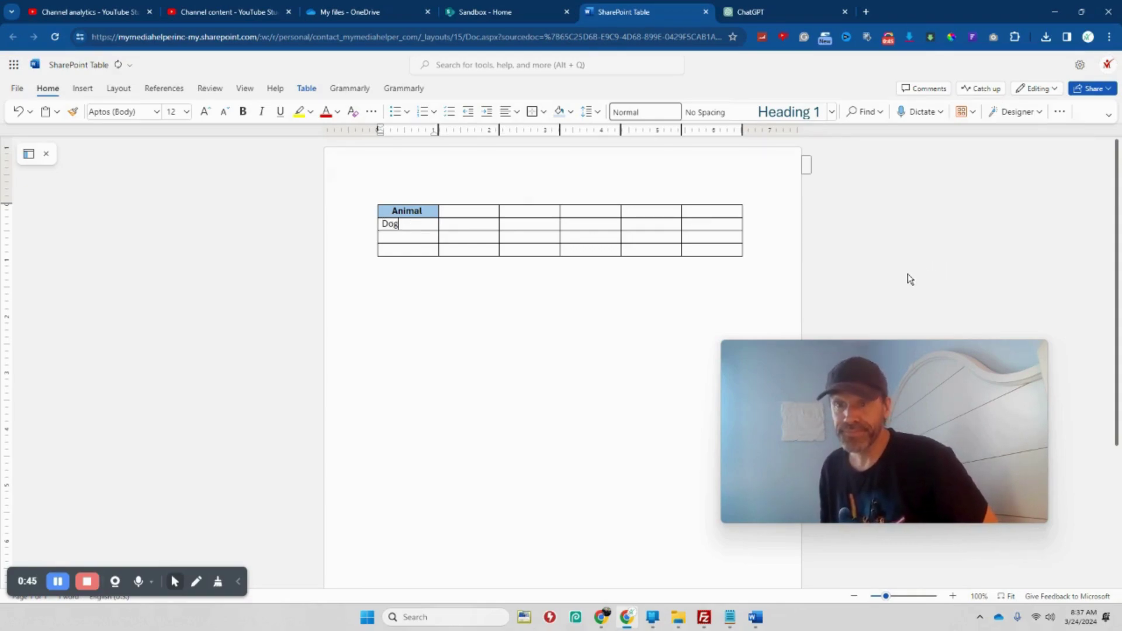
pyautogui.press('Down')
pyautogui.write('Ca')
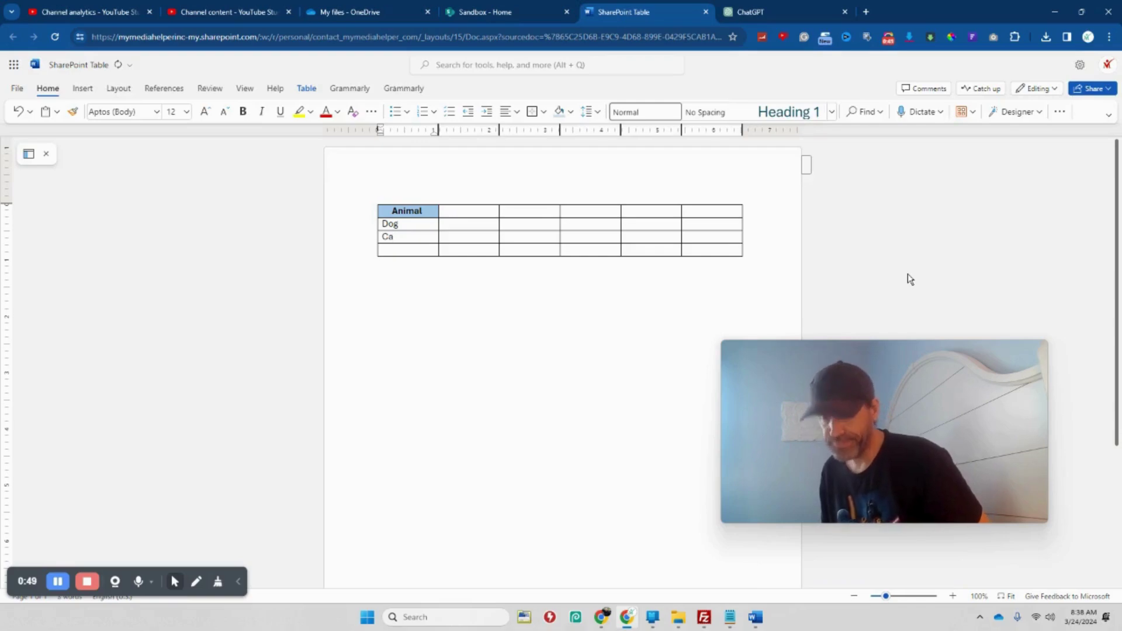
pyautogui.write('Tt')
pyautogui.press('Down')
pyautogui.write('Mouse')
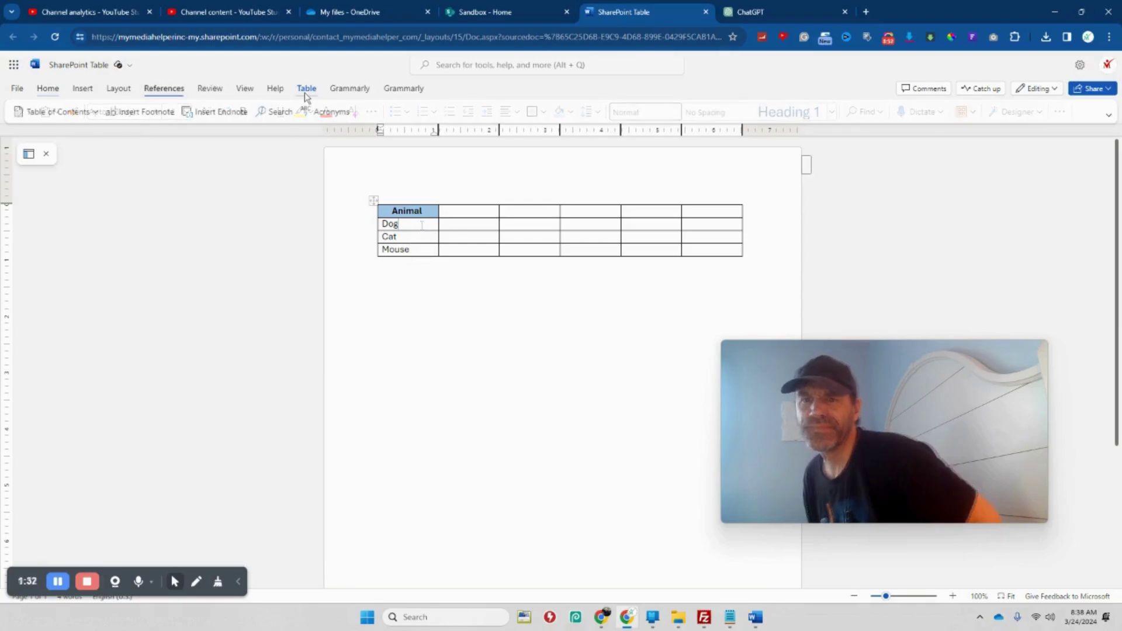
# Shade the Dog cell a very light color
pyautogui.click(305, 90)
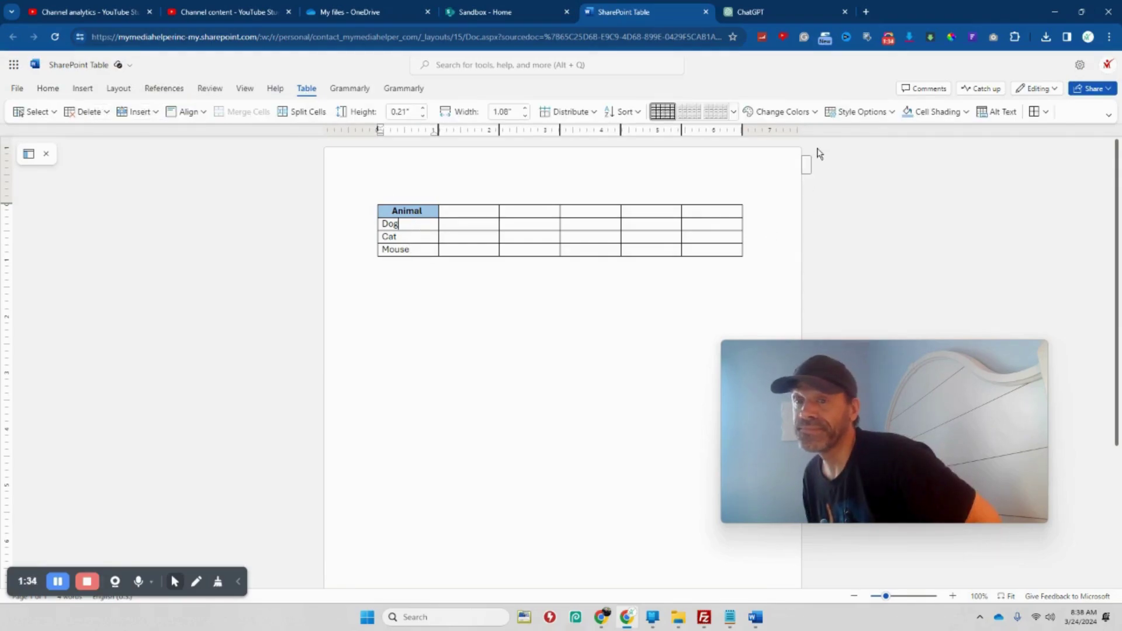
pyautogui.click(968, 113)
pyautogui.click(935, 173)
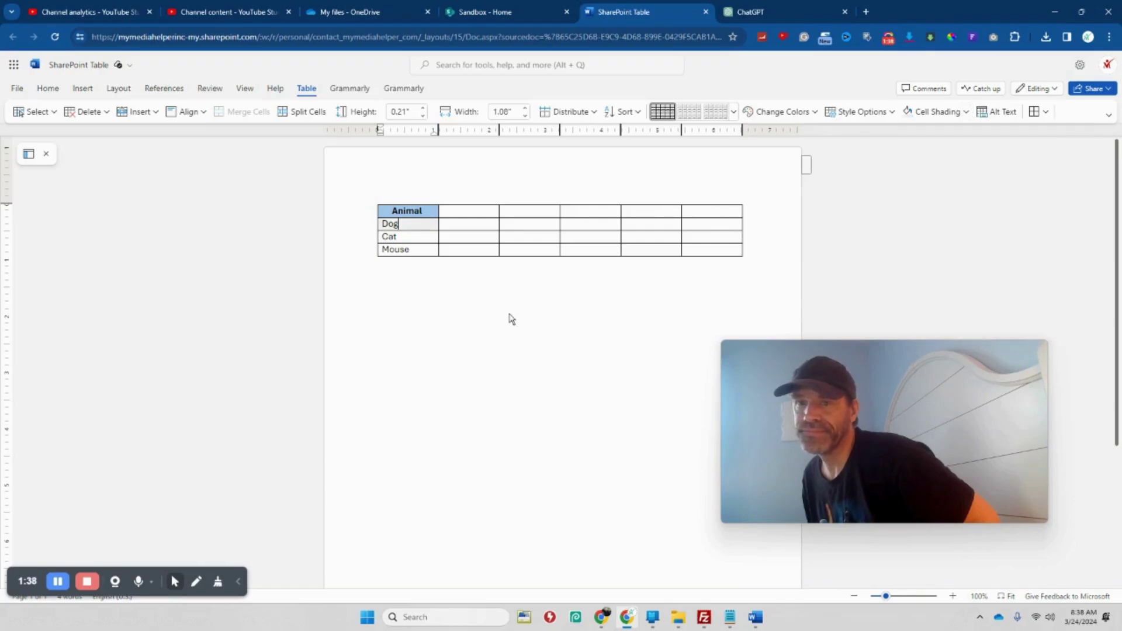
# Shade the Dog, Cat and Mouse cells in the first column light gray
pyautogui.click(423, 262)
pyautogui.moveTo(425, 250); pyautogui.dragTo(409, 225)
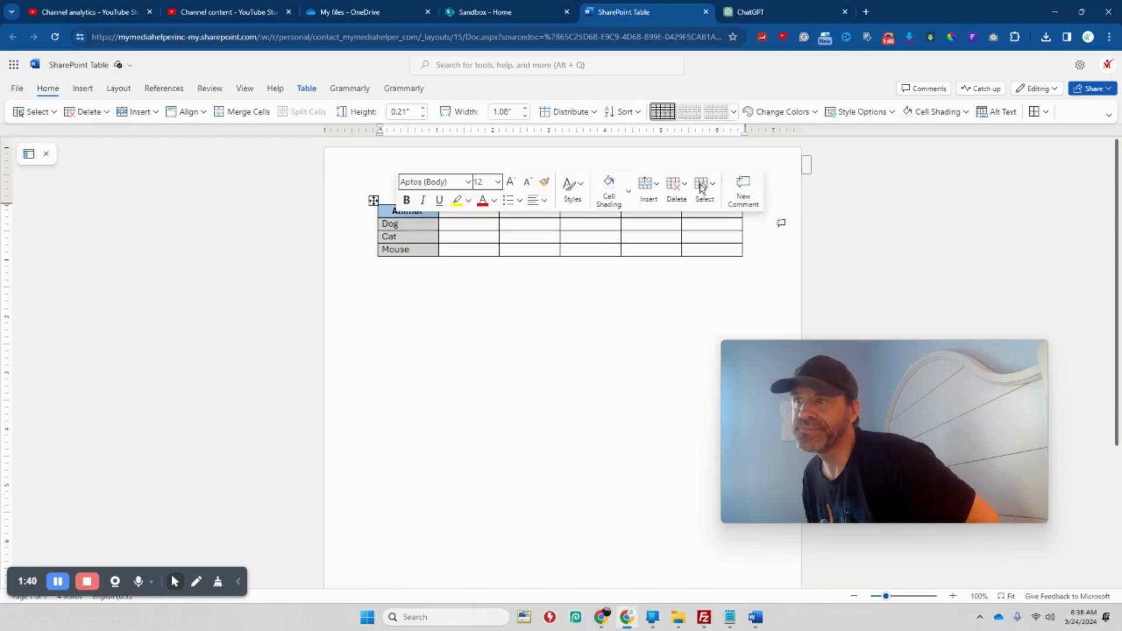
pyautogui.click(963, 116)
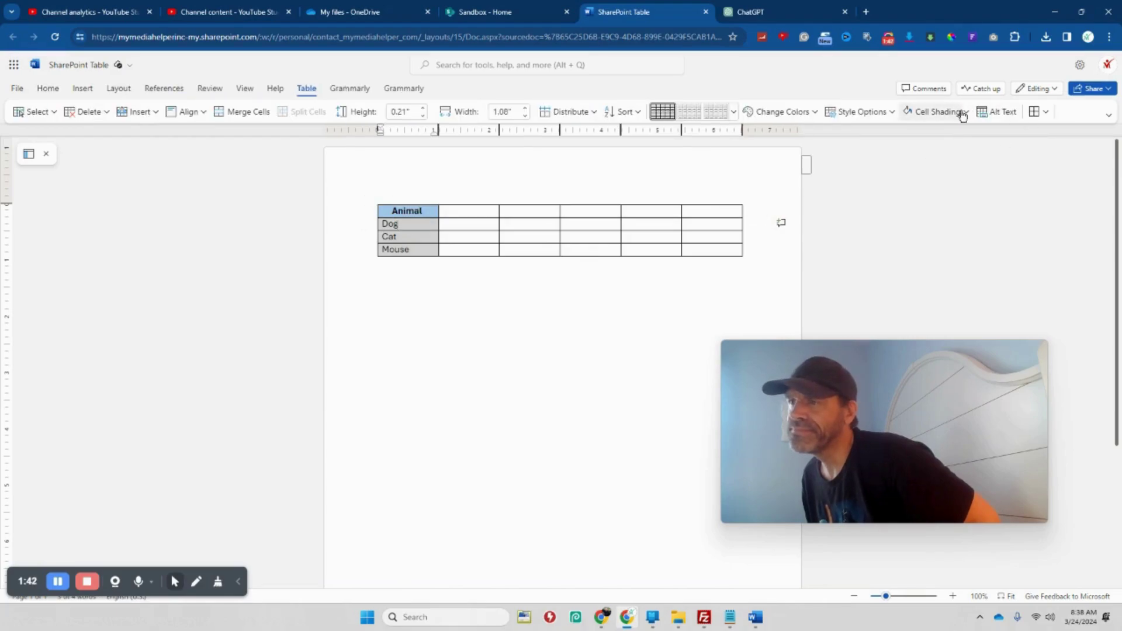
pyautogui.click(971, 117)
pyautogui.click(927, 196)
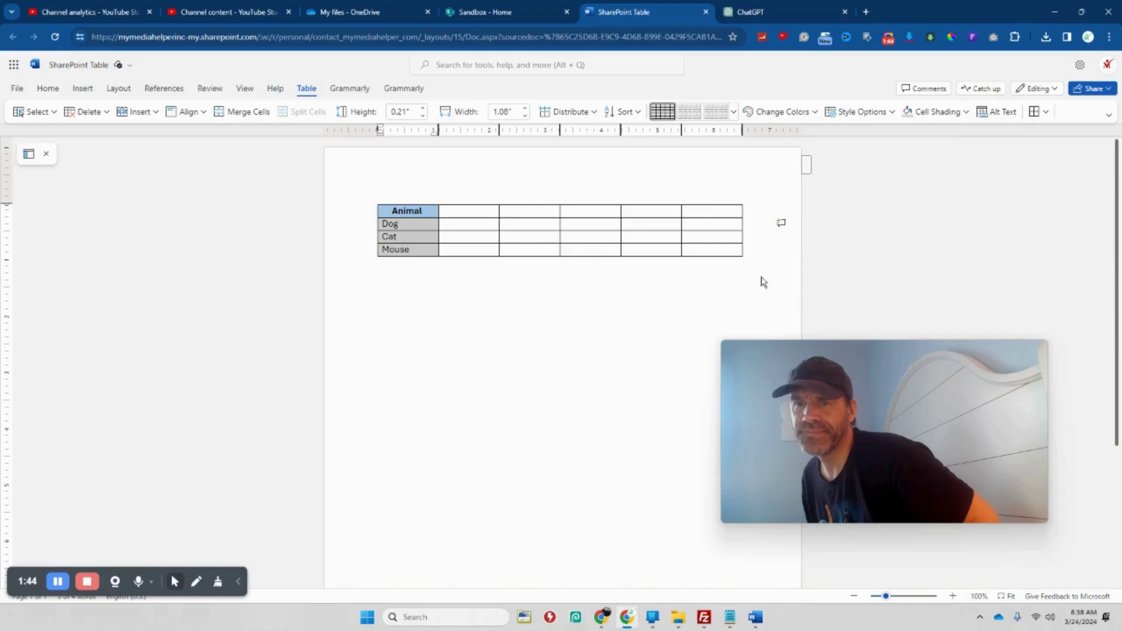
pyautogui.click(762, 281)
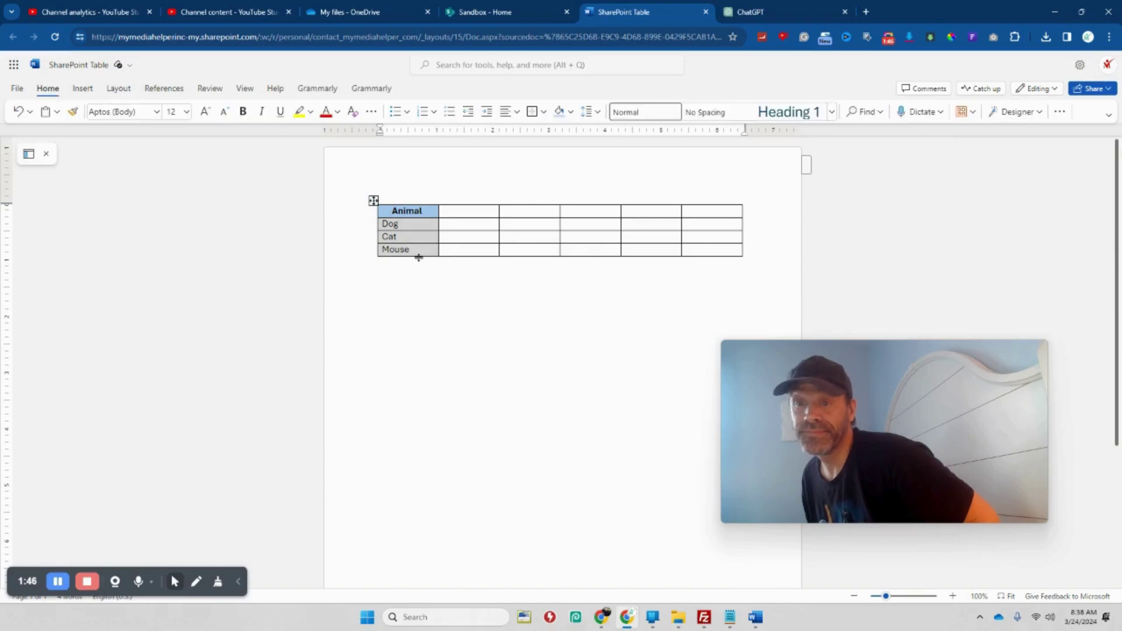
# Insert a blank row between the Animal header row and the Dog row
pyautogui.click(371, 223)
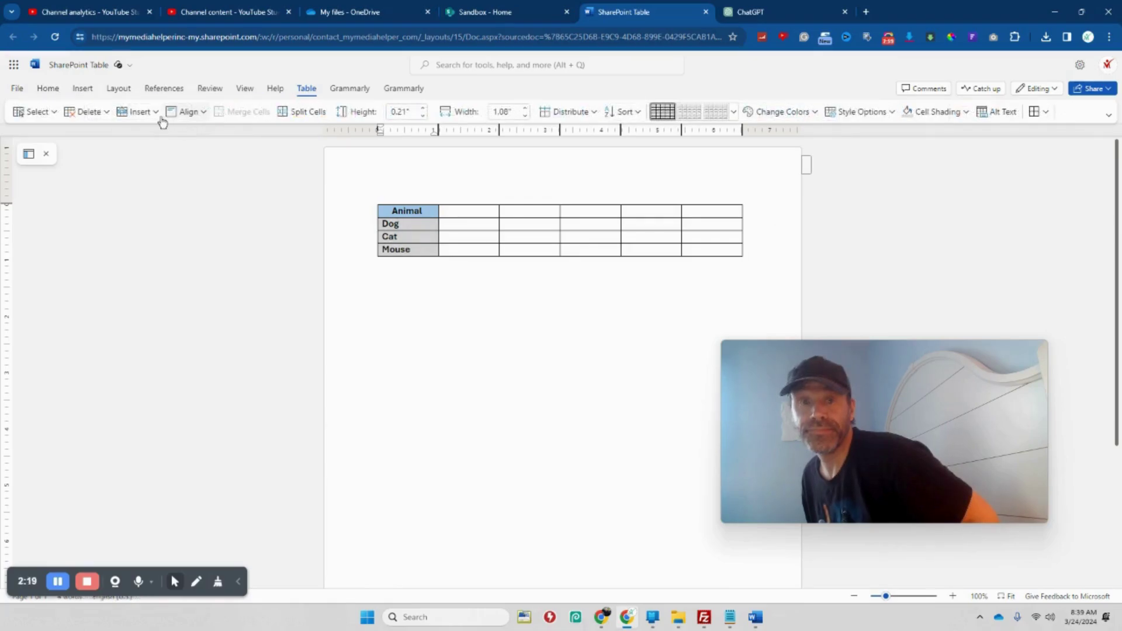
pyautogui.click(159, 114)
pyautogui.click(150, 139)
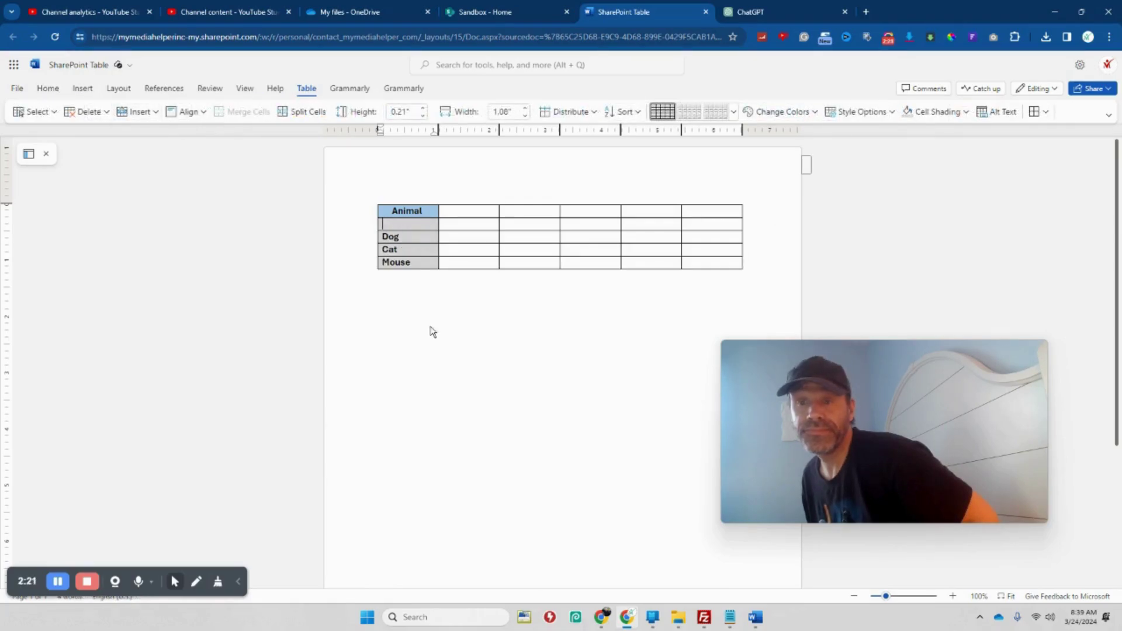
pyautogui.click(377, 306)
# Remove the shading from the empty cell directly below the Animal header
pyautogui.click(418, 225)
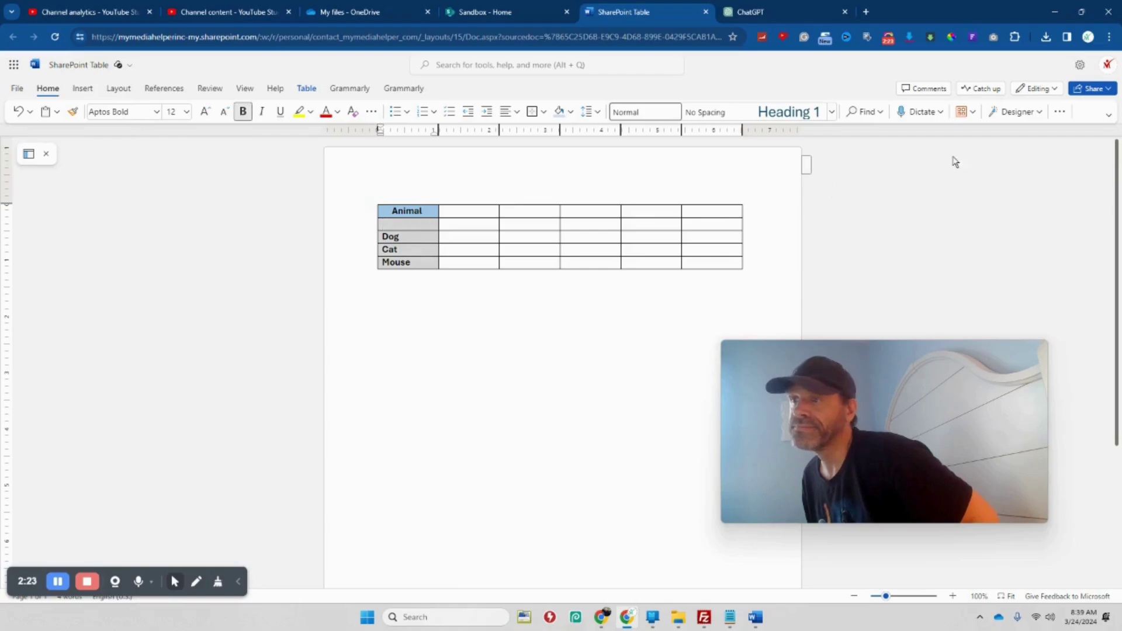
pyautogui.click(306, 89)
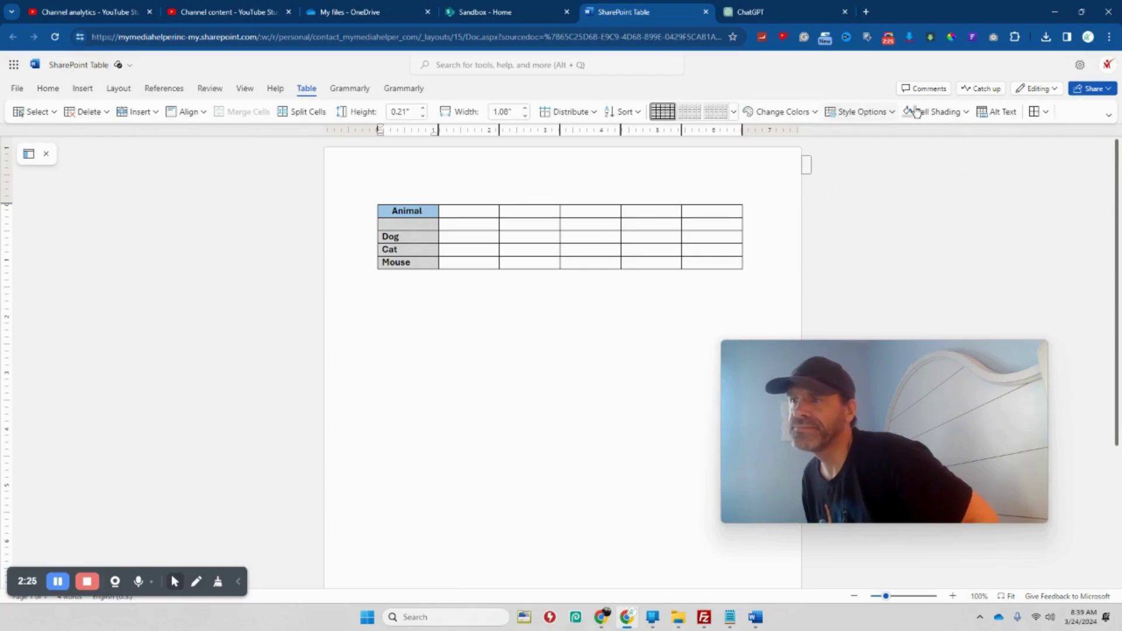
pyautogui.click(964, 112)
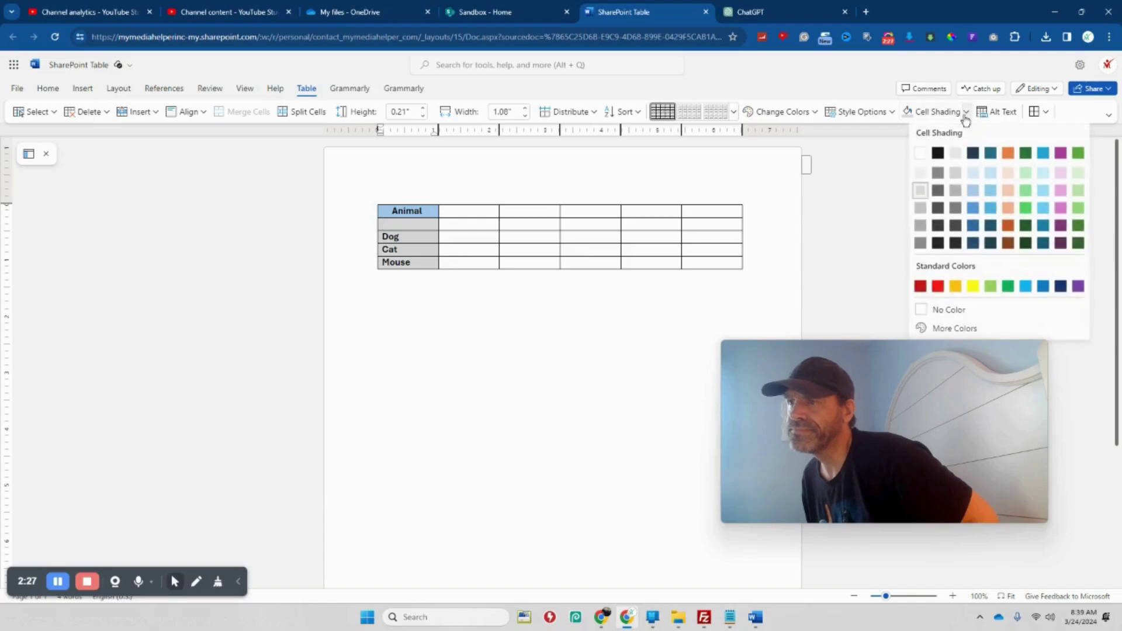
pyautogui.click(950, 309)
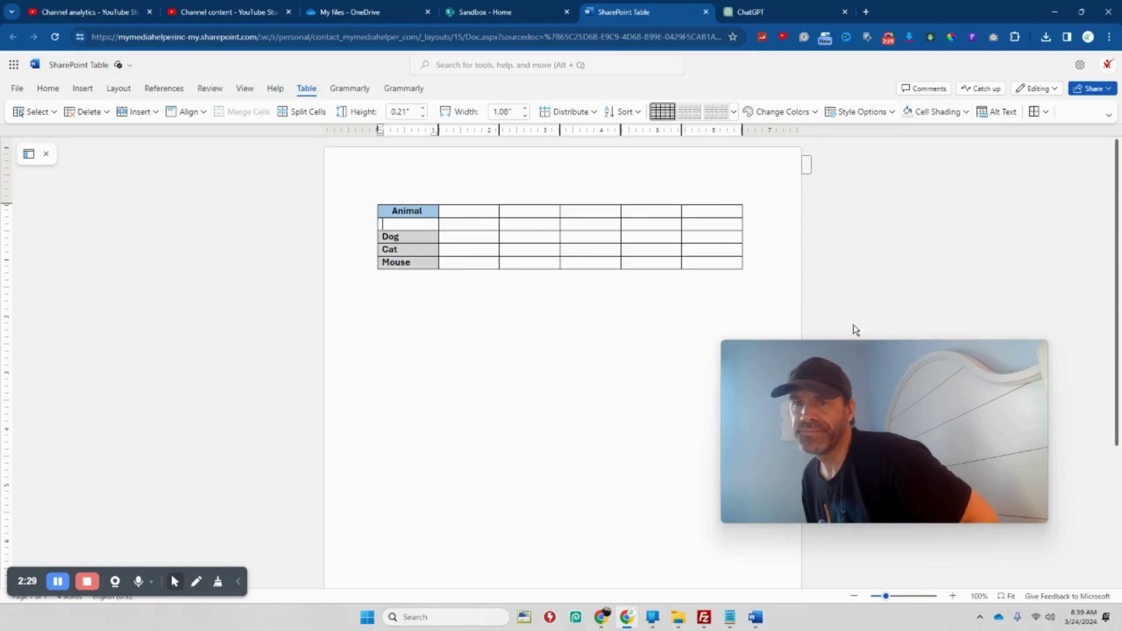
pyautogui.click(579, 331)
# Shade the second header cell light orange and the third header cell light green
pyautogui.click(477, 213)
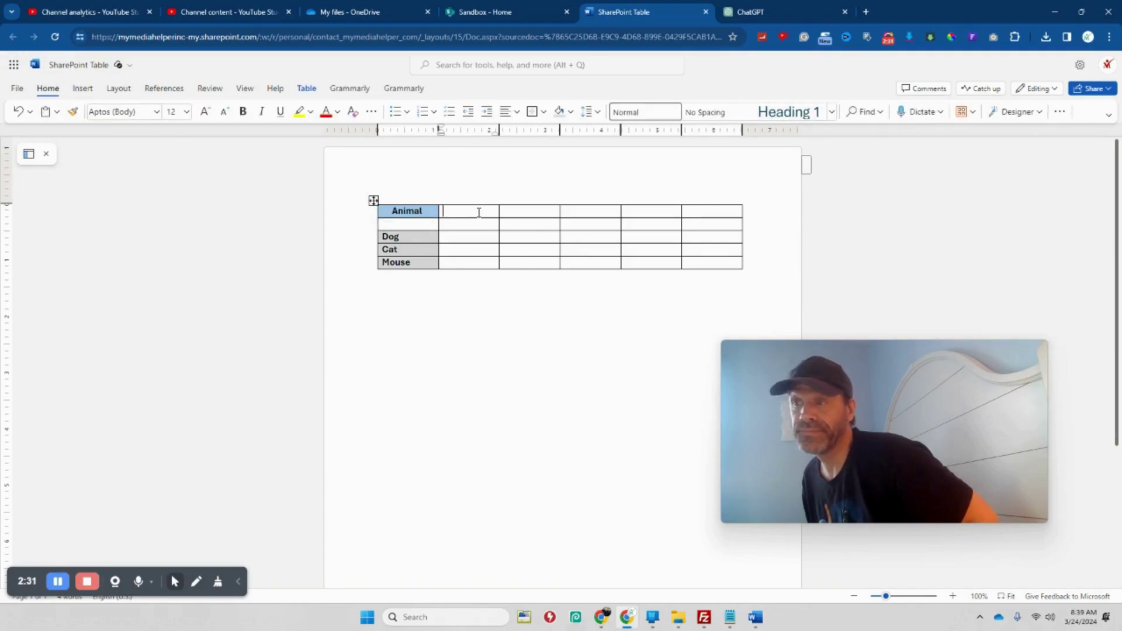
pyautogui.click(305, 89)
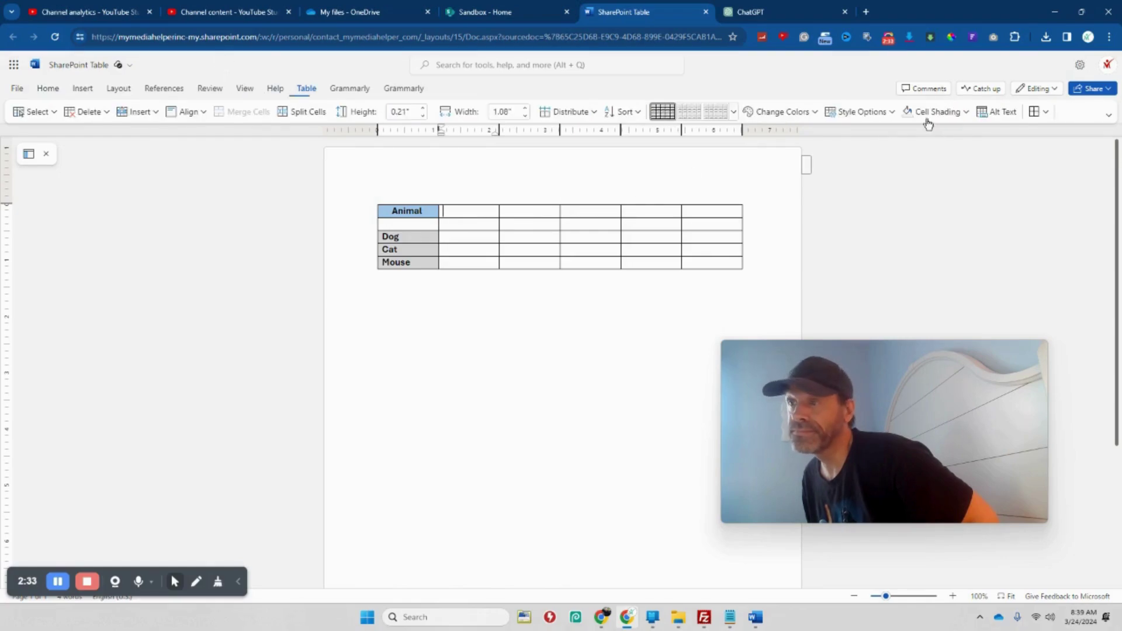
pyautogui.click(964, 115)
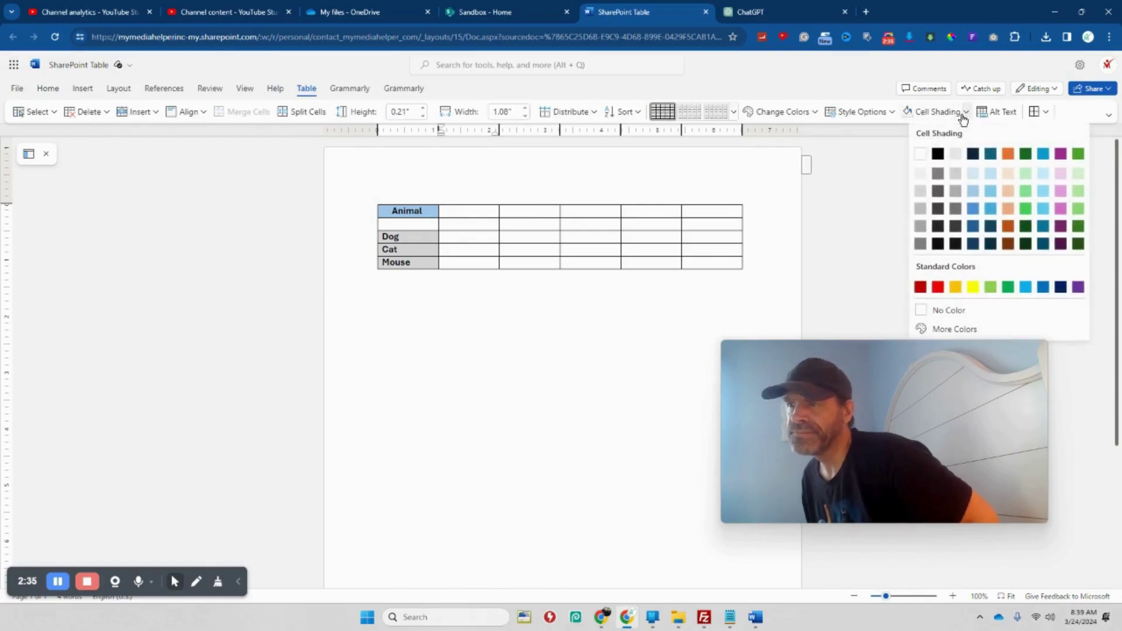
pyautogui.press('Escape')
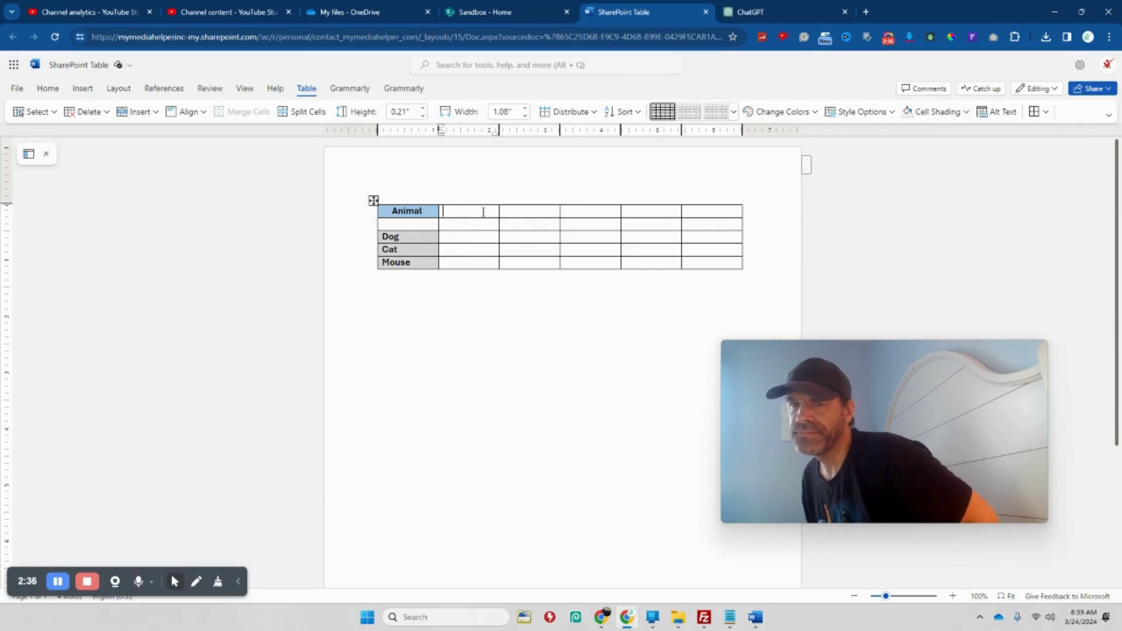
pyautogui.click(966, 114)
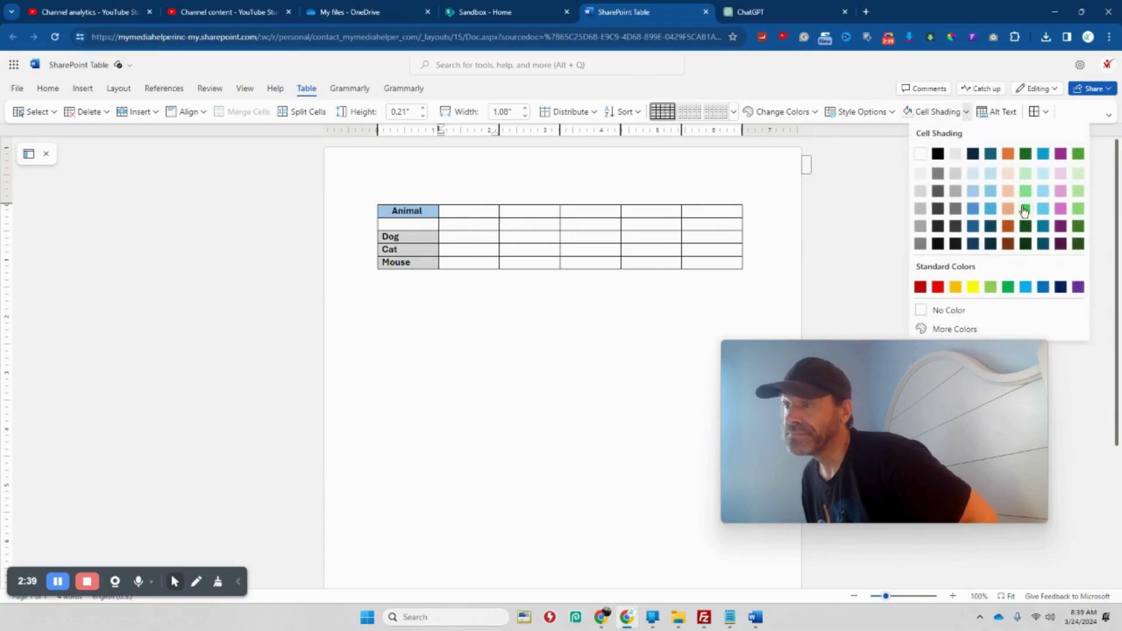
pyautogui.click(1009, 192)
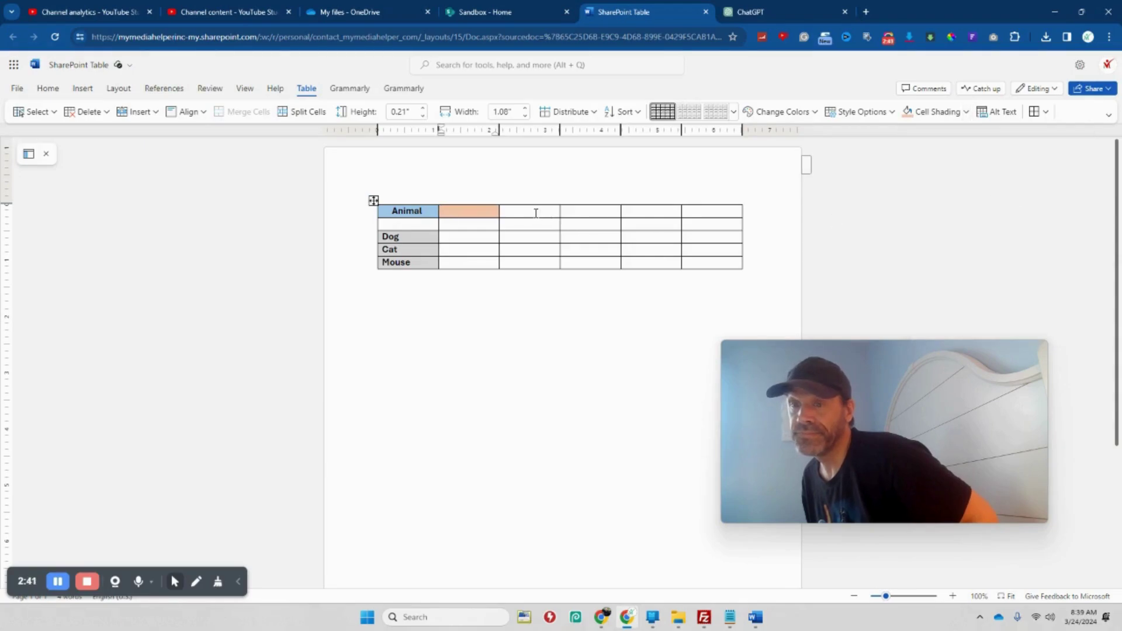
pyautogui.click(967, 116)
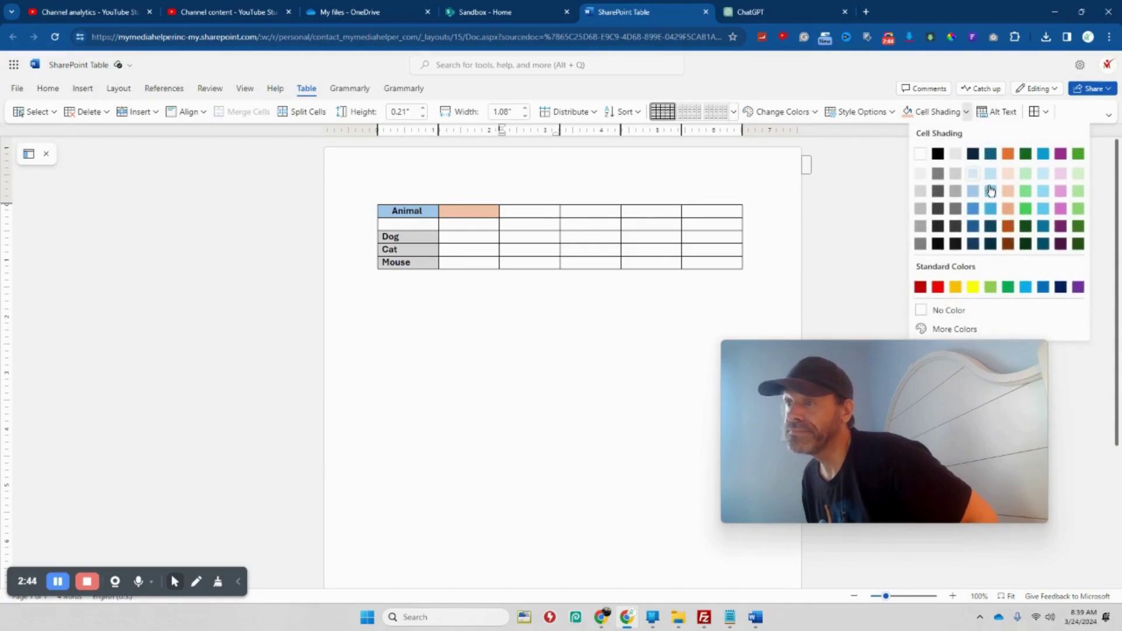
pyautogui.click(1080, 185)
# Shade the fourth header cell light pink
pyautogui.click(605, 213)
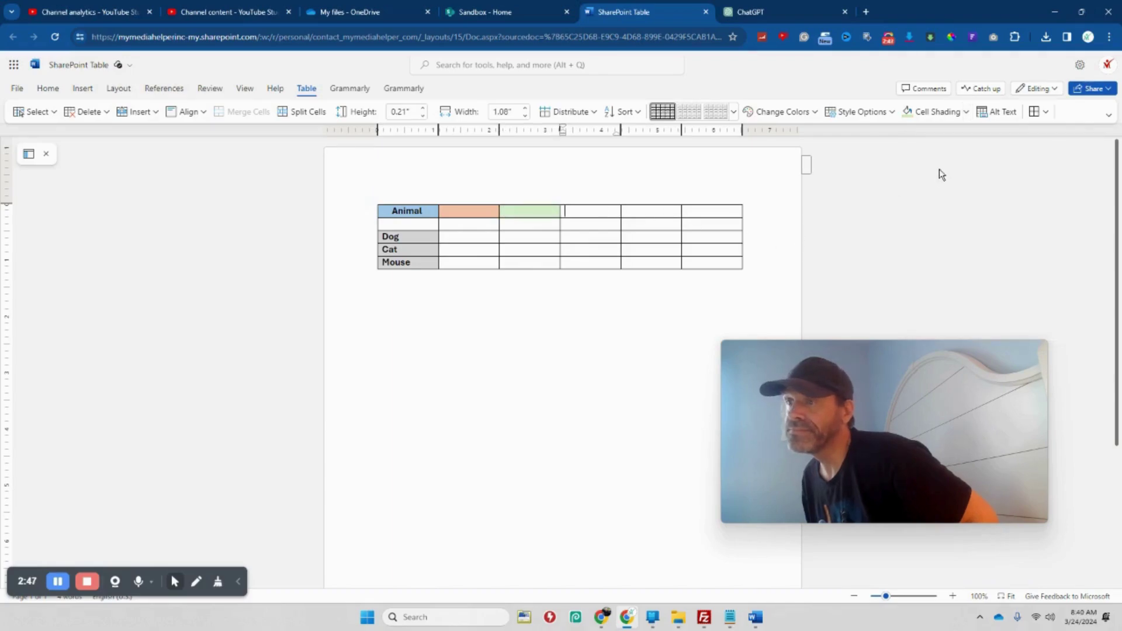
pyautogui.click(923, 111)
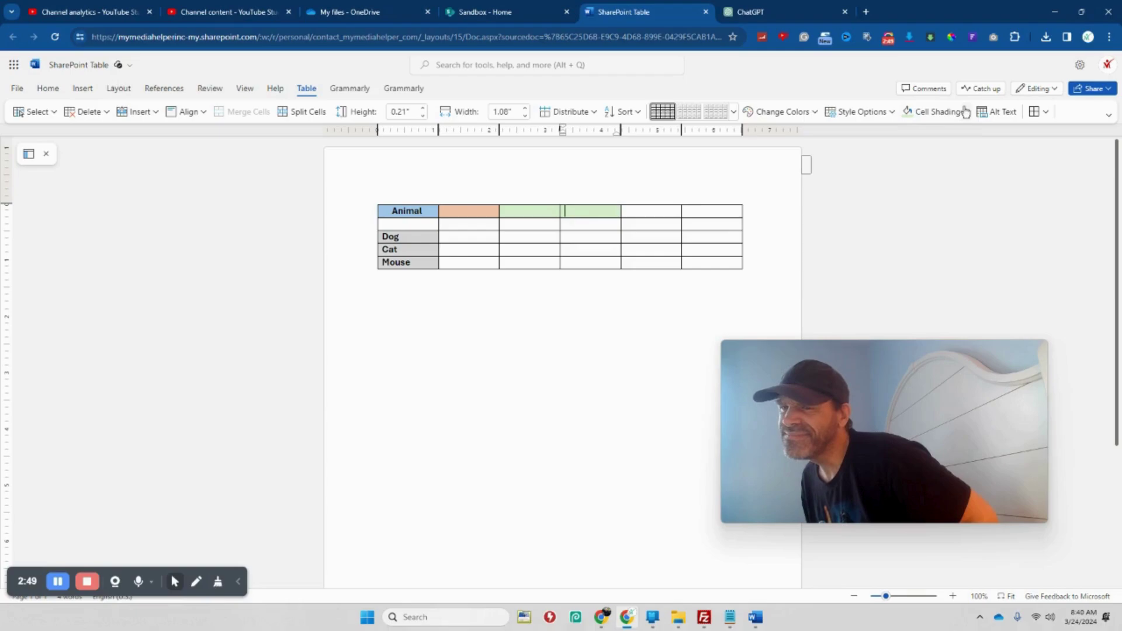
pyautogui.click(967, 112)
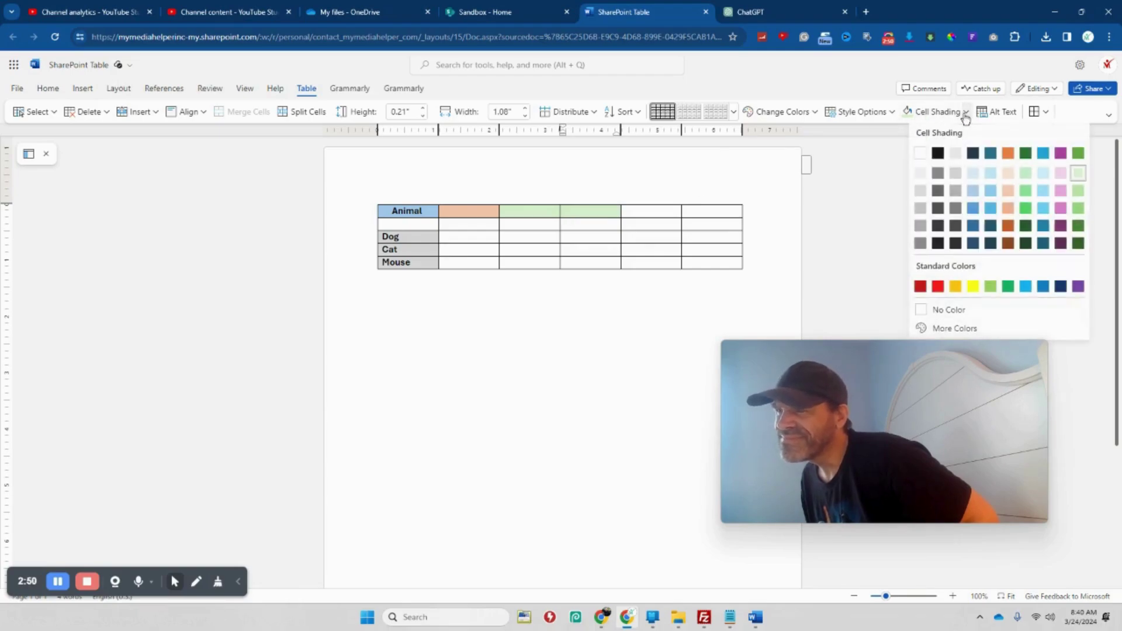
pyautogui.click(975, 191)
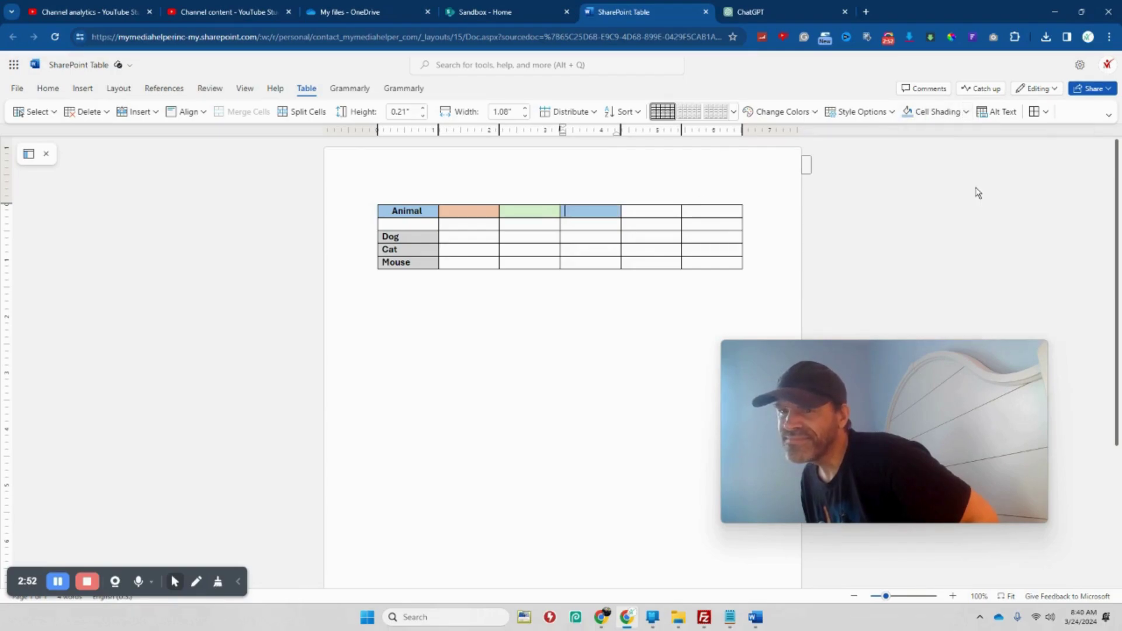
pyautogui.click(965, 113)
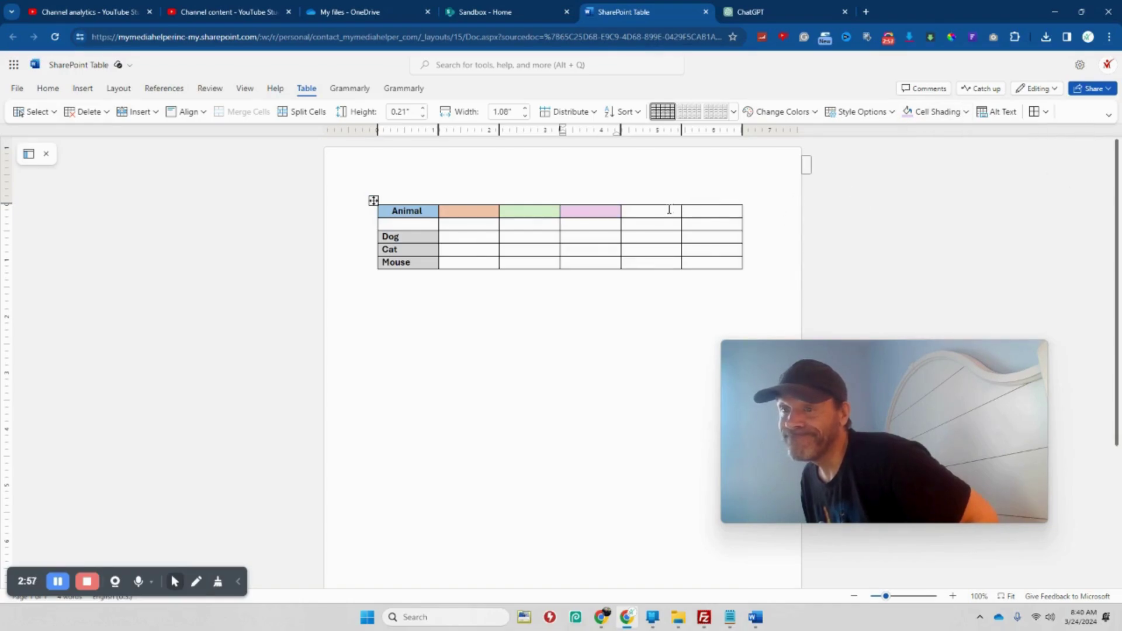
# Shade the fifth header cell pale orange and the last header cell light green
pyautogui.click(966, 111)
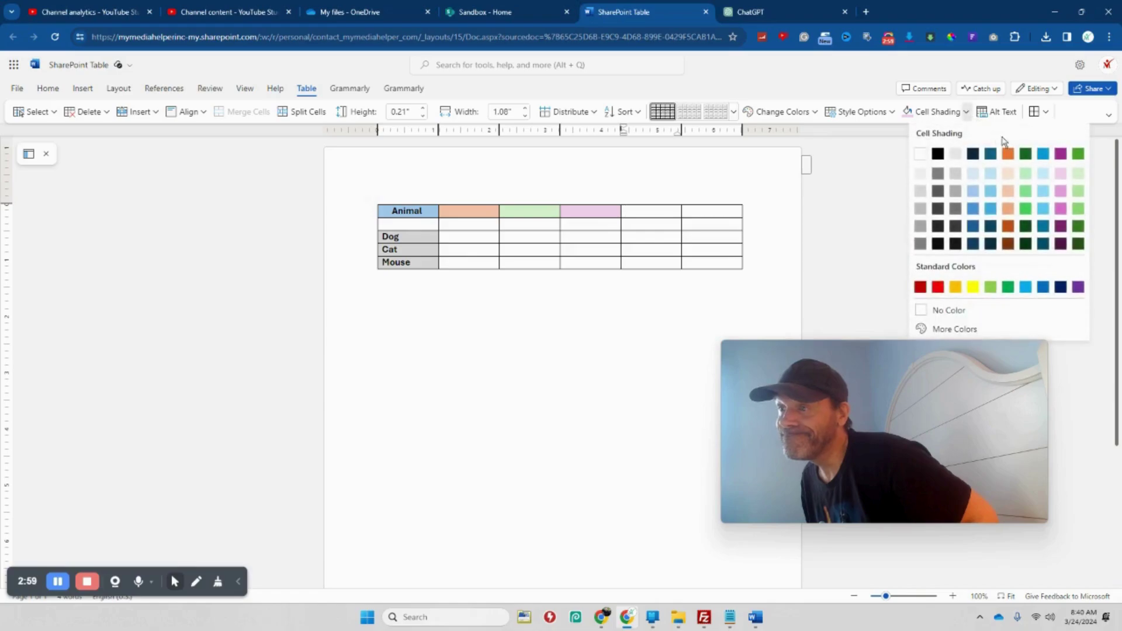
pyautogui.click(1008, 173)
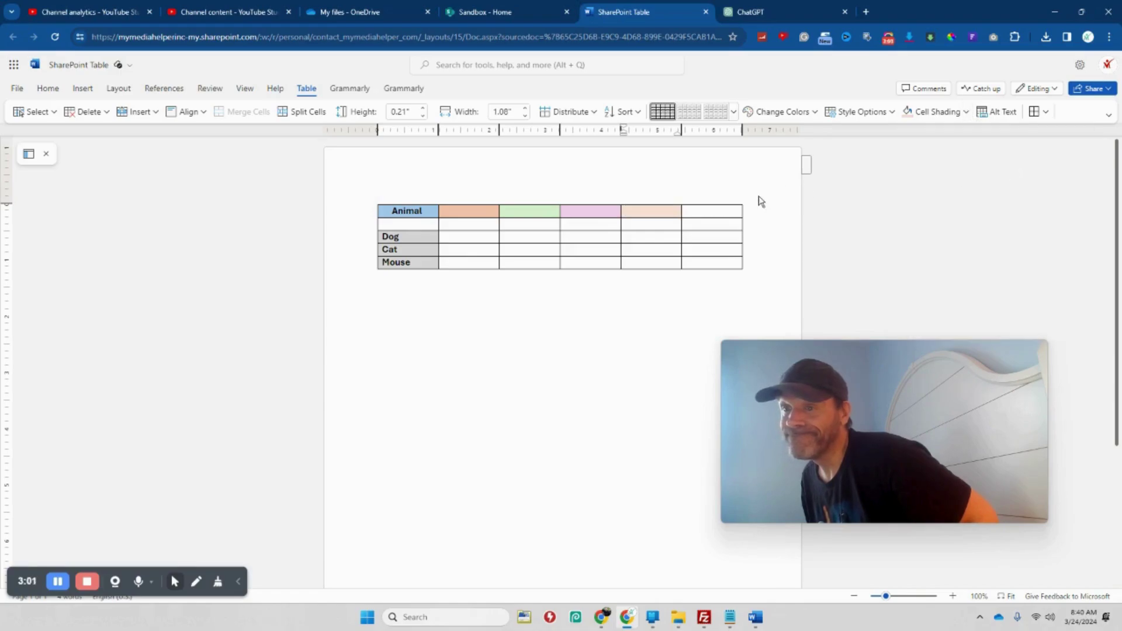
pyautogui.click(962, 110)
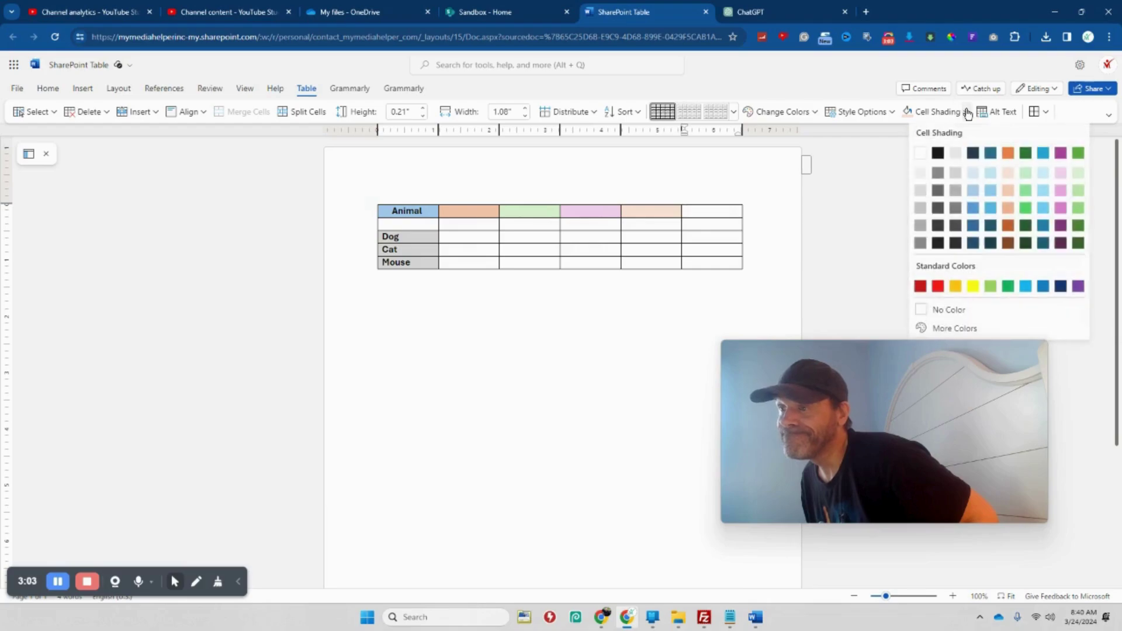
pyautogui.click(1078, 177)
pyautogui.click(477, 224)
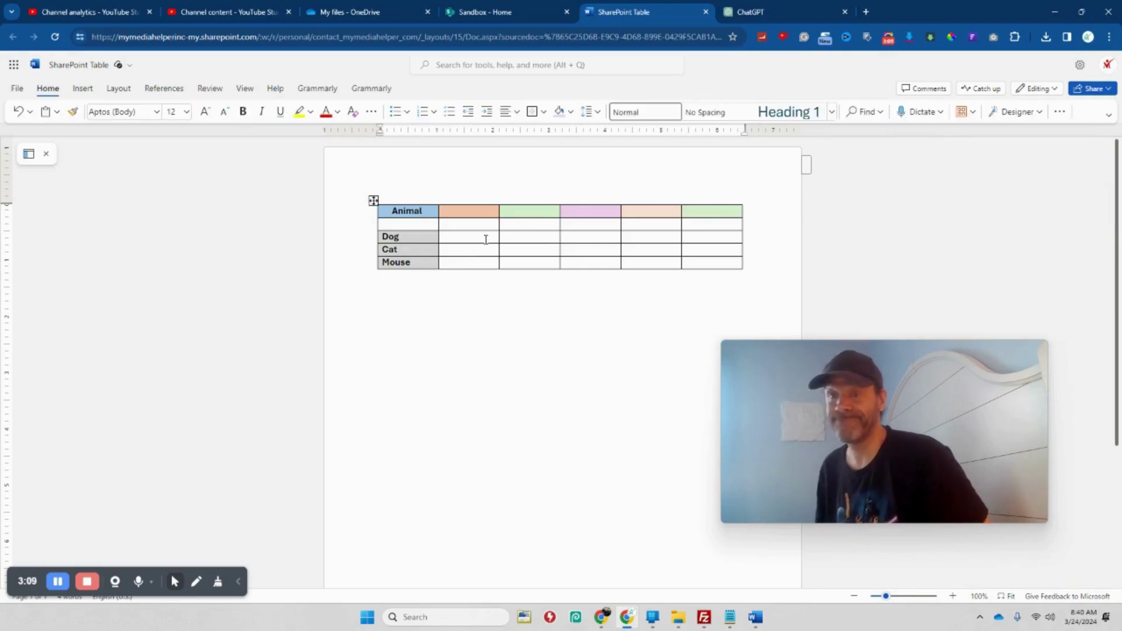
# Enter How Many as the heading in the orange cell next to Animal
pyautogui.click(478, 211)
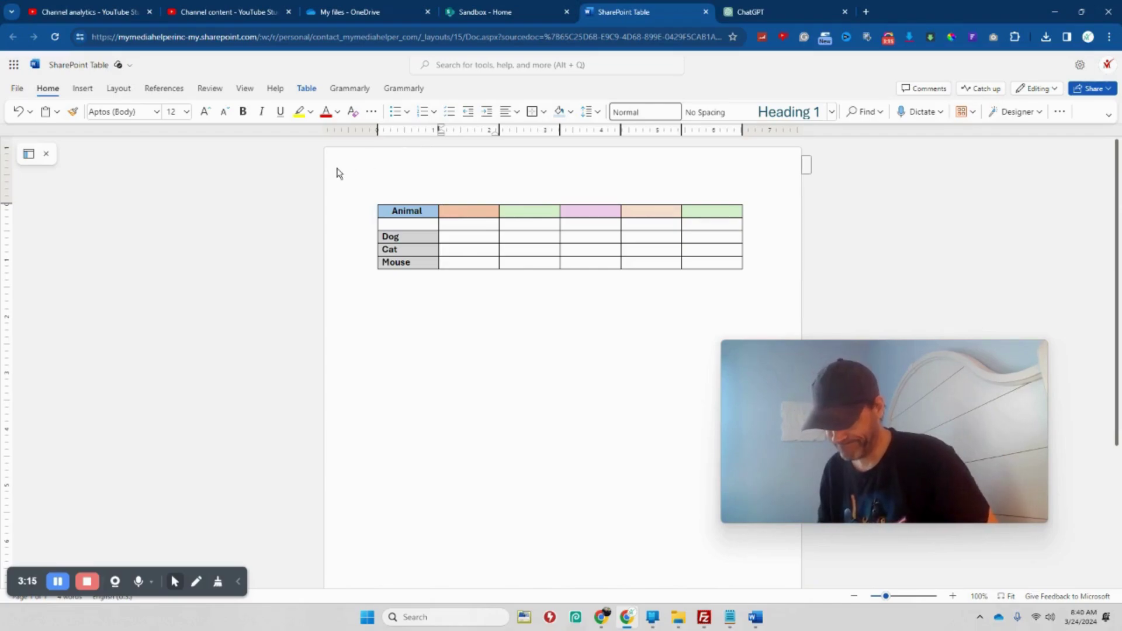
pyautogui.write('w Many')
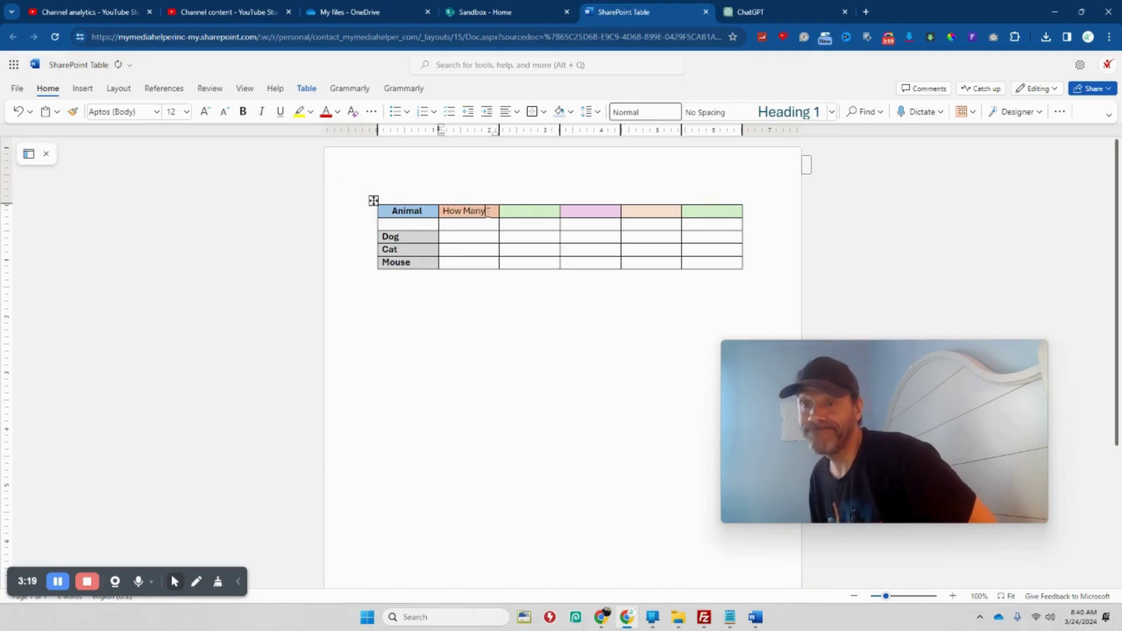
pyautogui.click(471, 271)
# Make the How Many heading bold and center it in its cell
pyautogui.moveTo(446, 215); pyautogui.dragTo(486, 212)
pyautogui.click(242, 111)
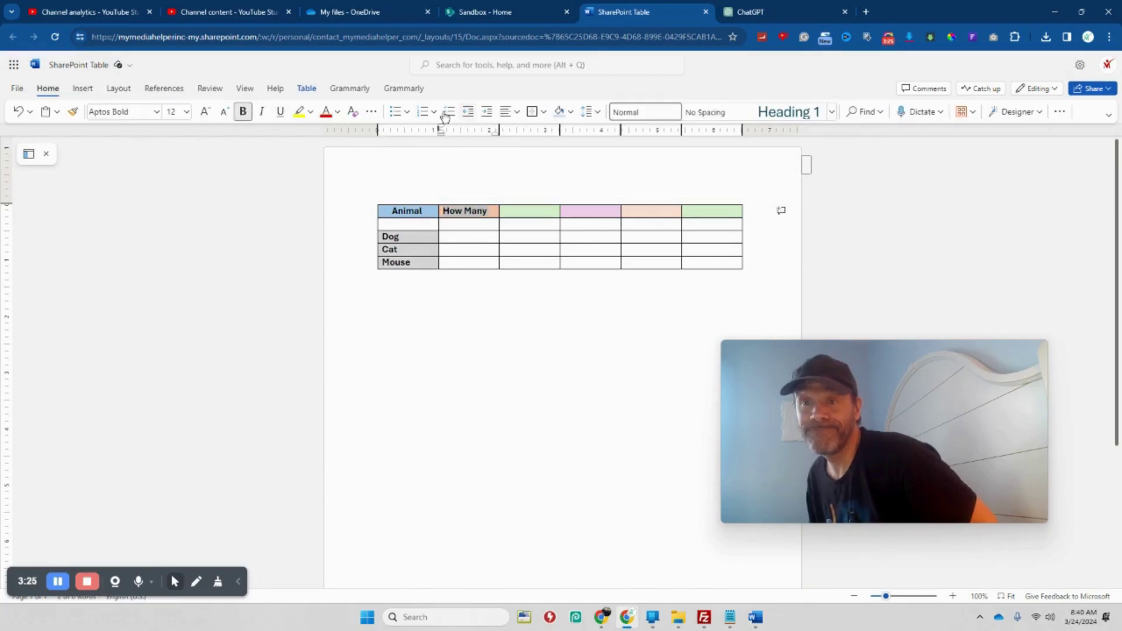
pyautogui.click(522, 121)
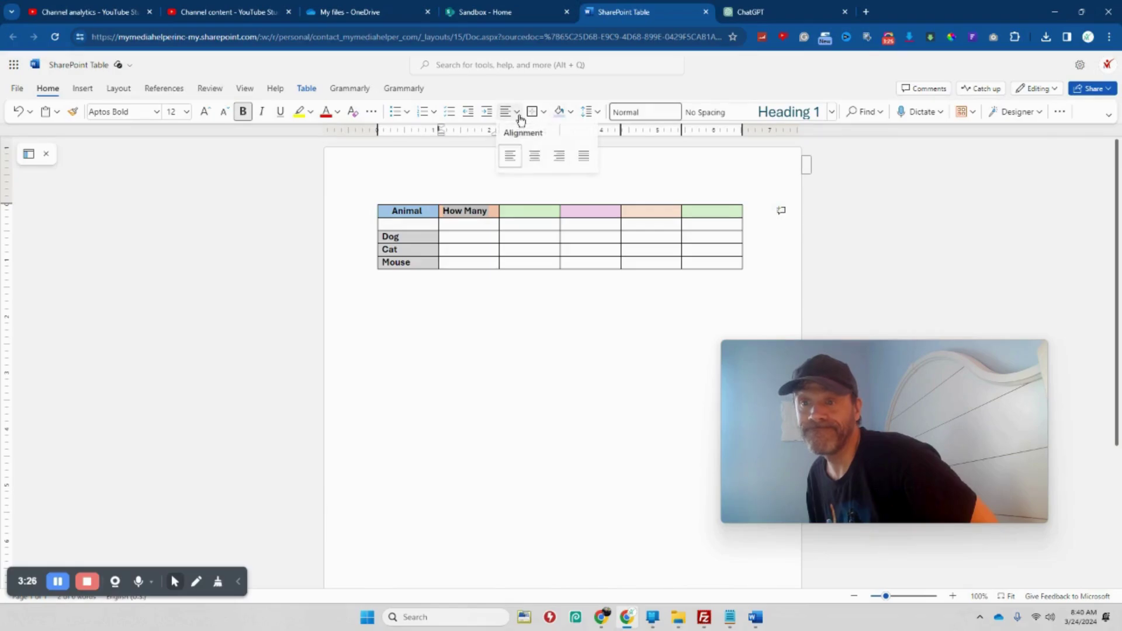
pyautogui.click(533, 155)
# Fill the How Many column with 5 for Dog, 6 for Cat and 8 for Mouse
pyautogui.click(471, 236)
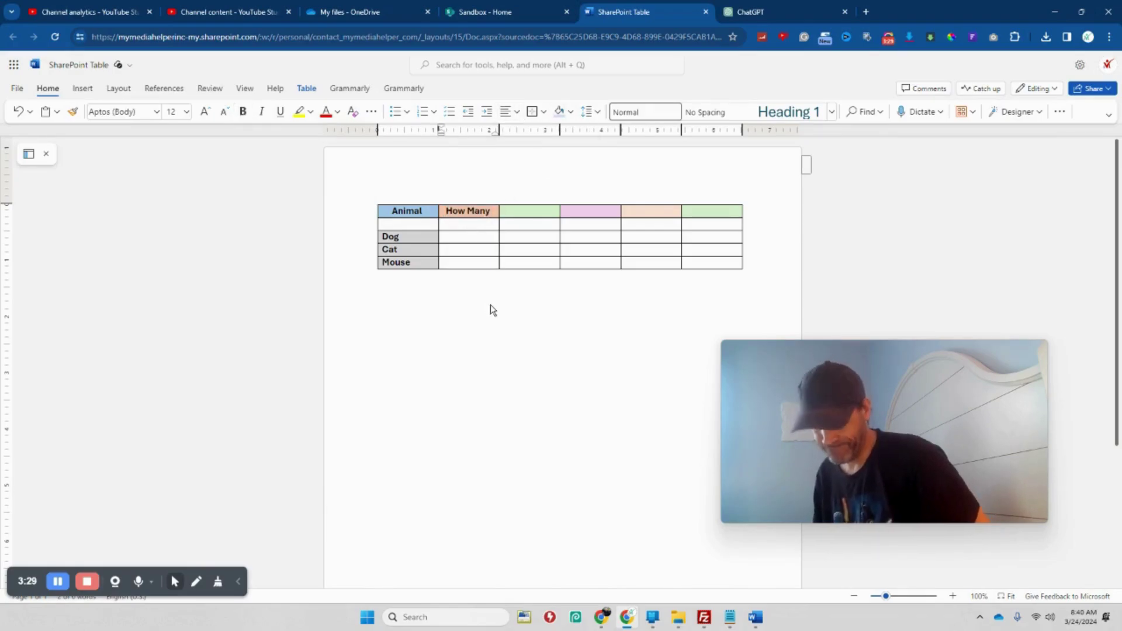
pyautogui.write('5')
pyautogui.write('6')
pyautogui.click(464, 261)
pyautogui.write('8')
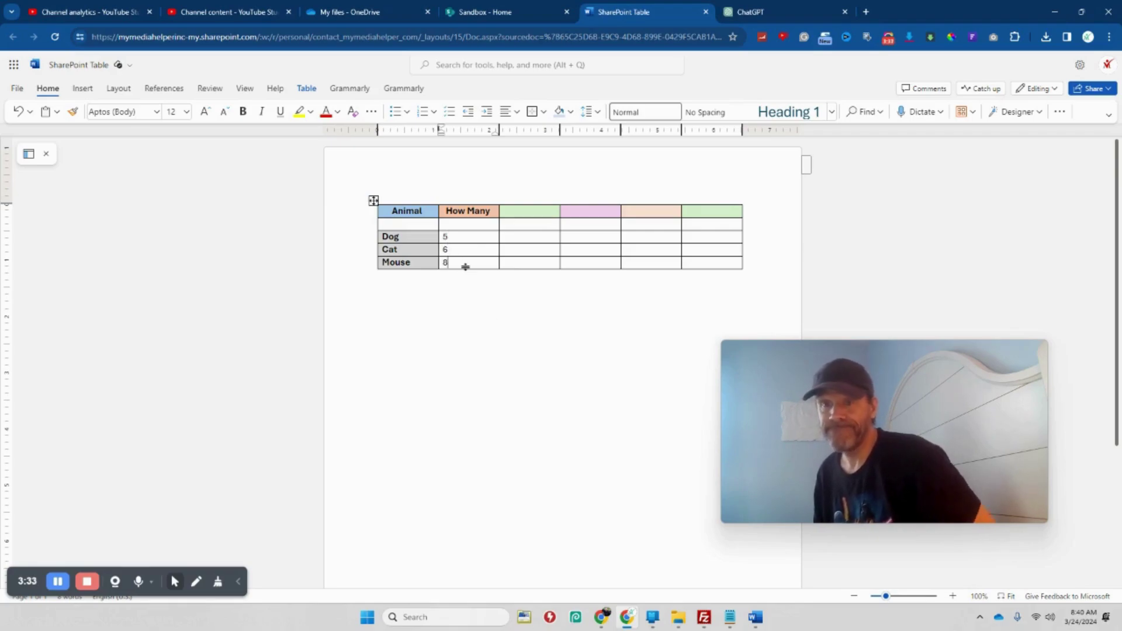
# Center the counts for Dog, Cat and Mouse in the How Many column
pyautogui.moveTo(456, 264); pyautogui.dragTo(455, 236)
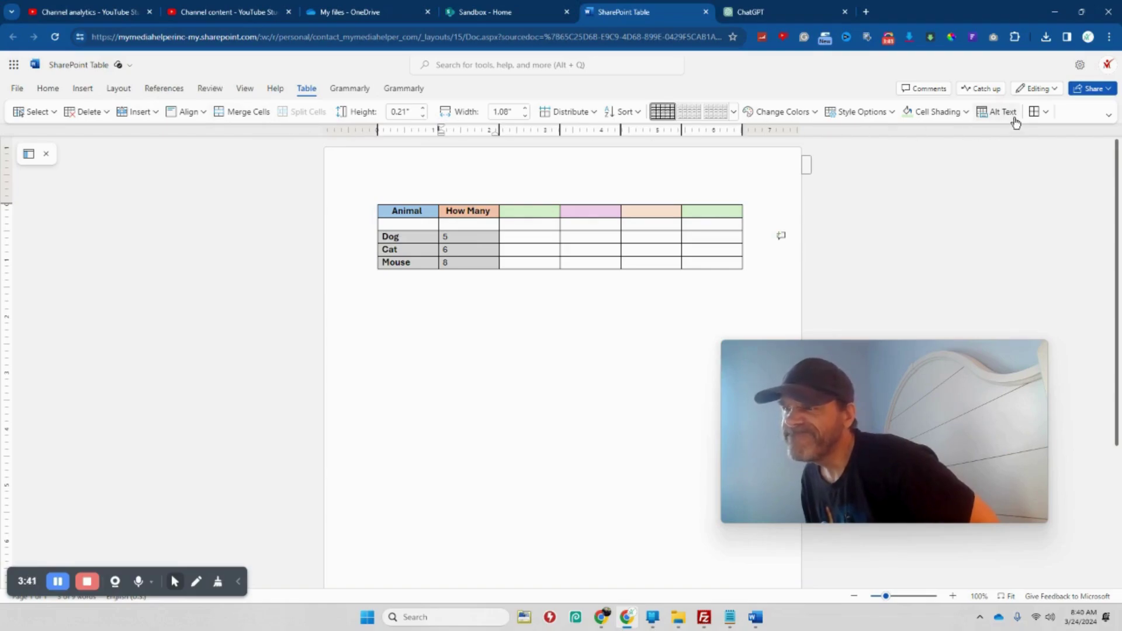
pyautogui.click(48, 88)
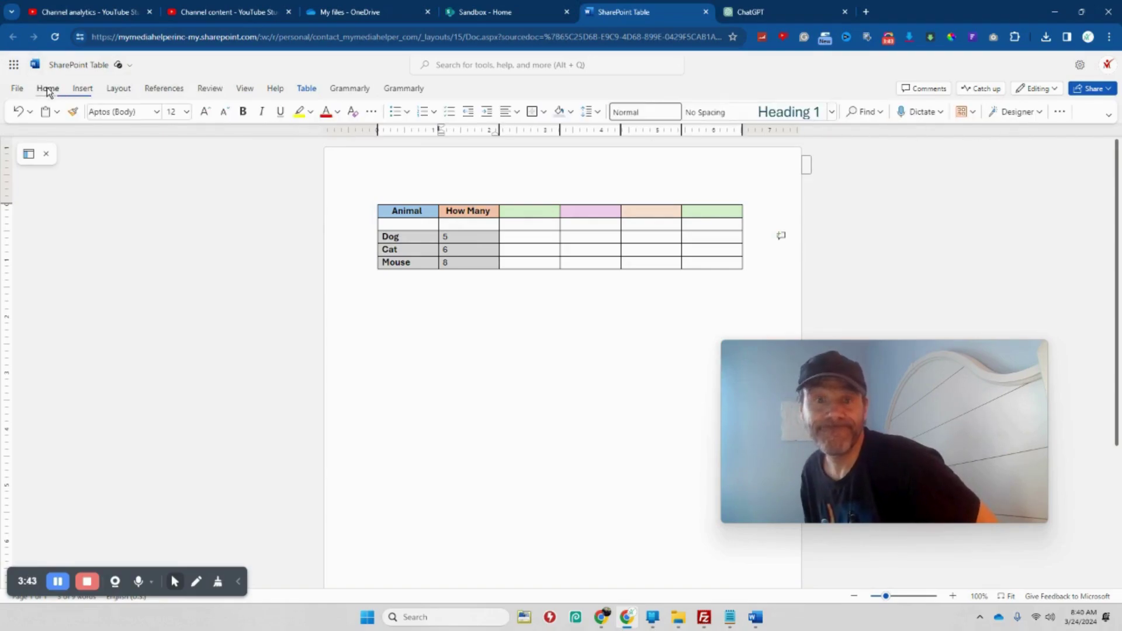
pyautogui.click(517, 111)
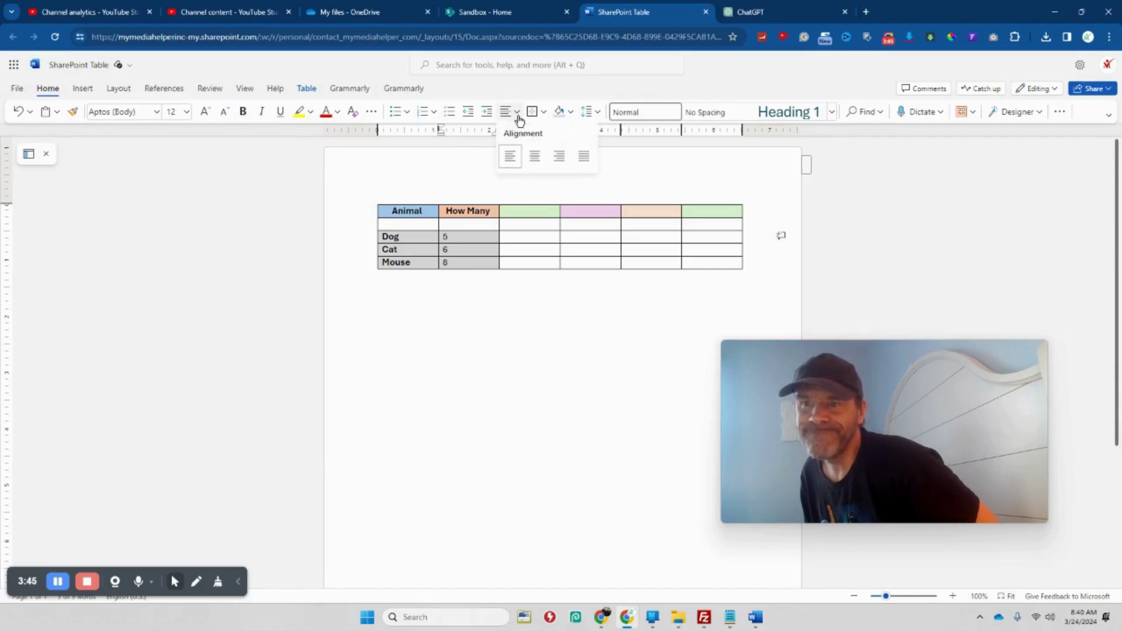
pyautogui.click(534, 154)
pyautogui.click(512, 330)
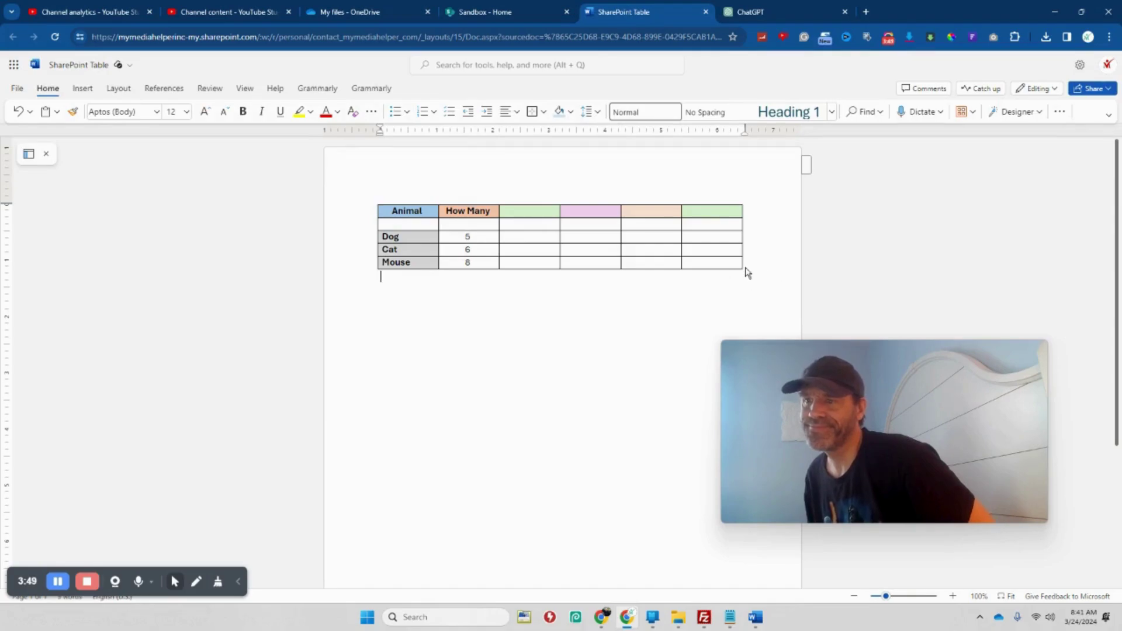
# Copy the whole animal table and paste it into the empty text area of the Sandbox home page in SharePoint
pyautogui.moveTo(744, 262); pyautogui.dragTo(367, 211)
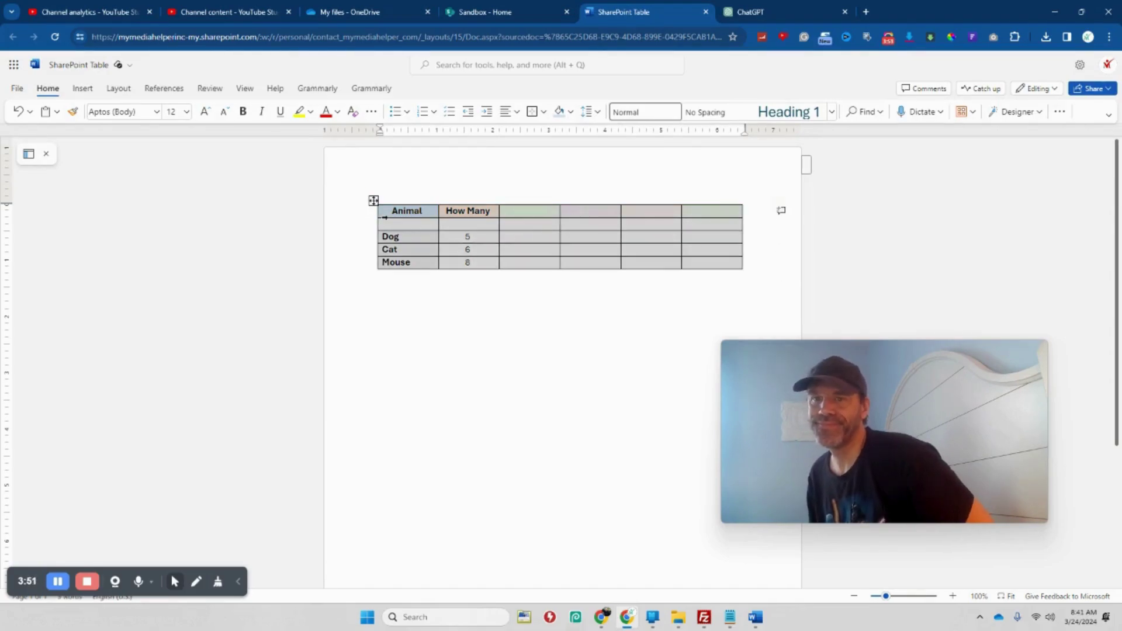
pyautogui.click(374, 201)
pyautogui.click(506, 16)
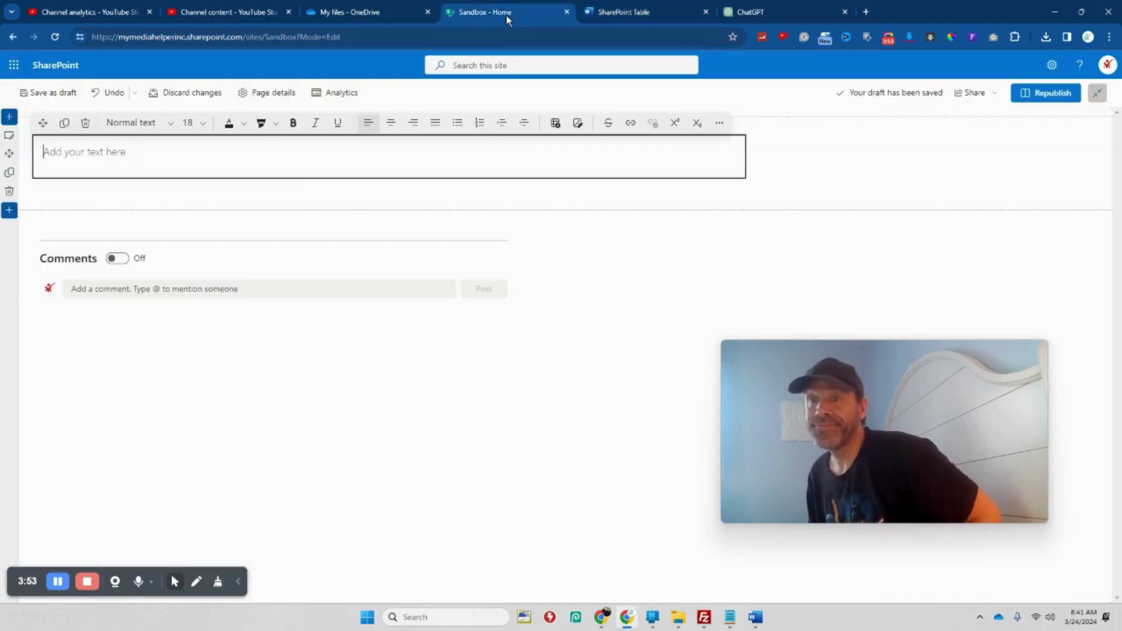
pyautogui.hotkey('ctrl', 'v')
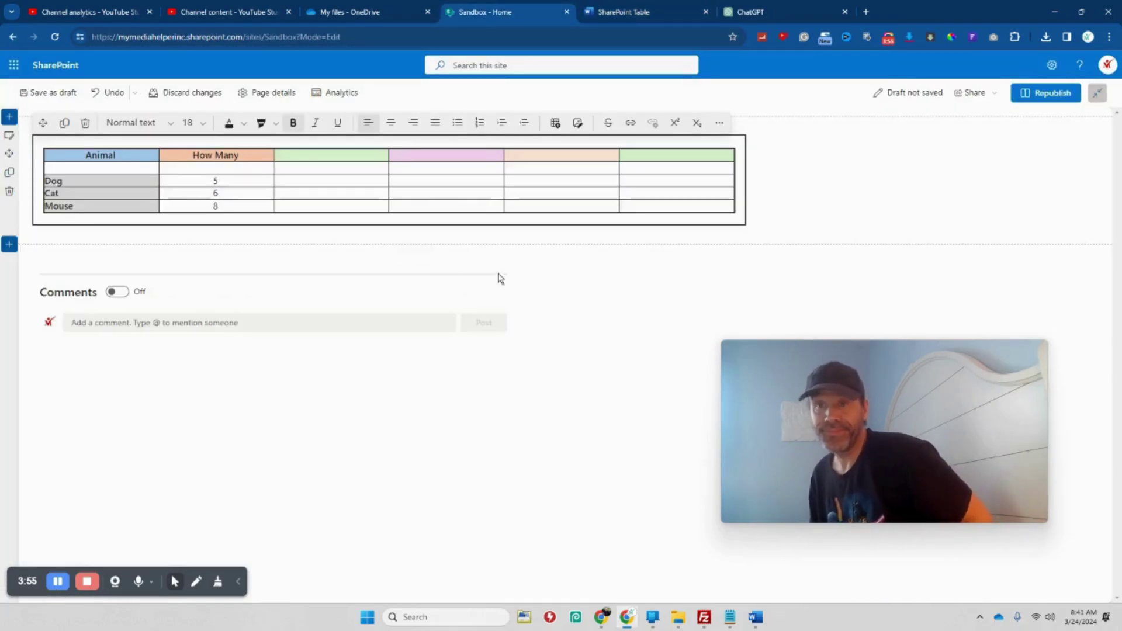
# Enter Breed as the heading in the green cell next to How Many, and make it bold and centered
pyautogui.click(327, 156)
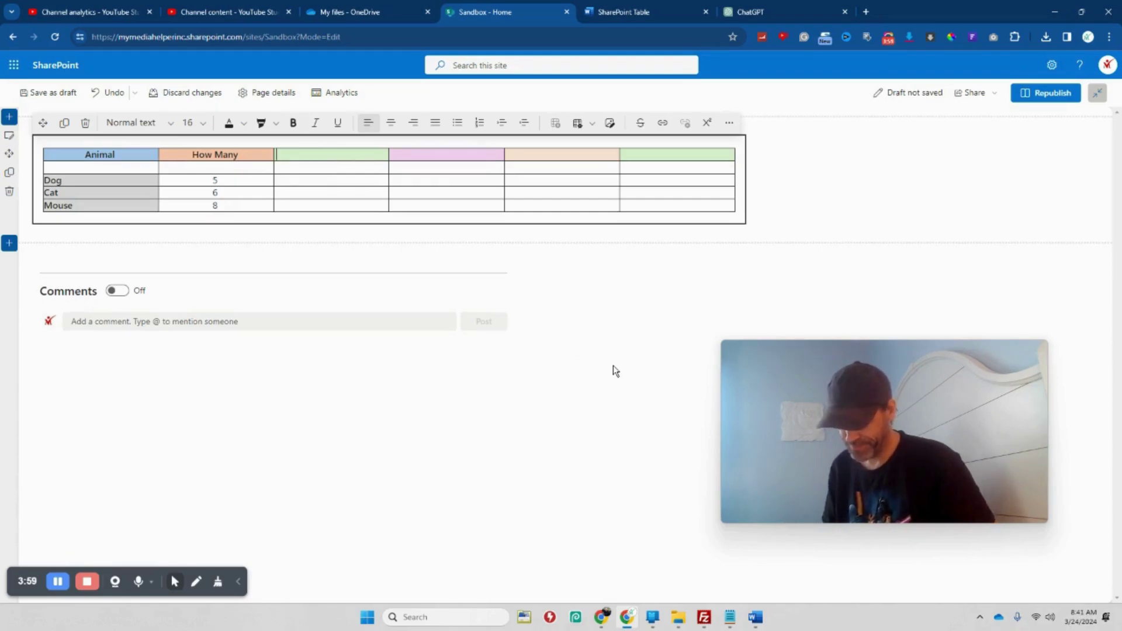
pyautogui.write('Breed')
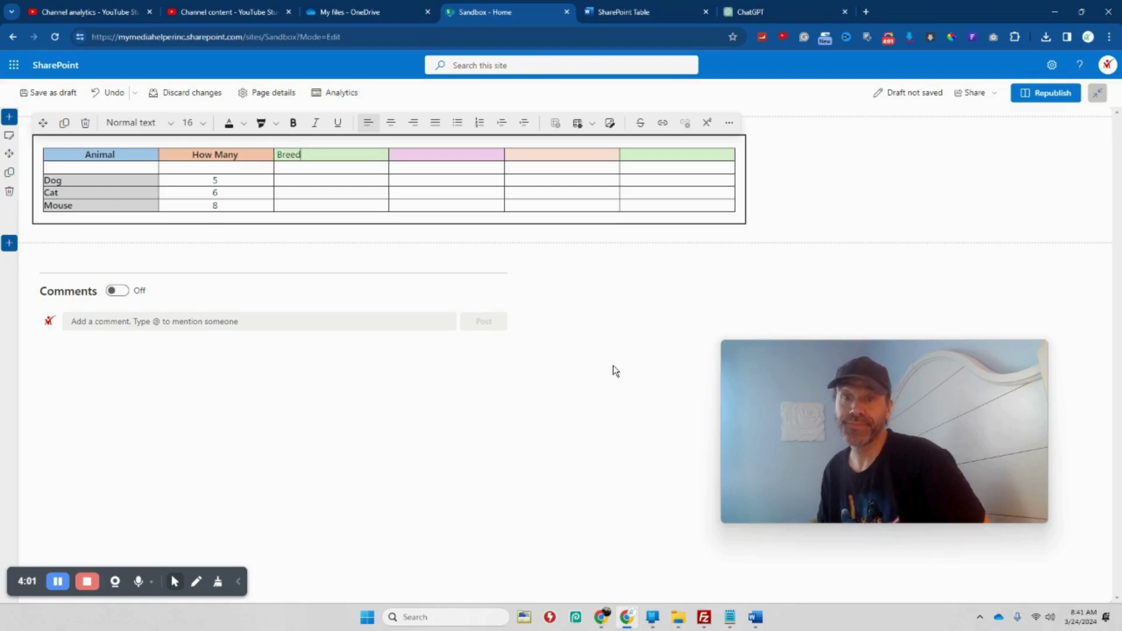
pyautogui.moveTo(288, 154); pyautogui.dragTo(277, 155)
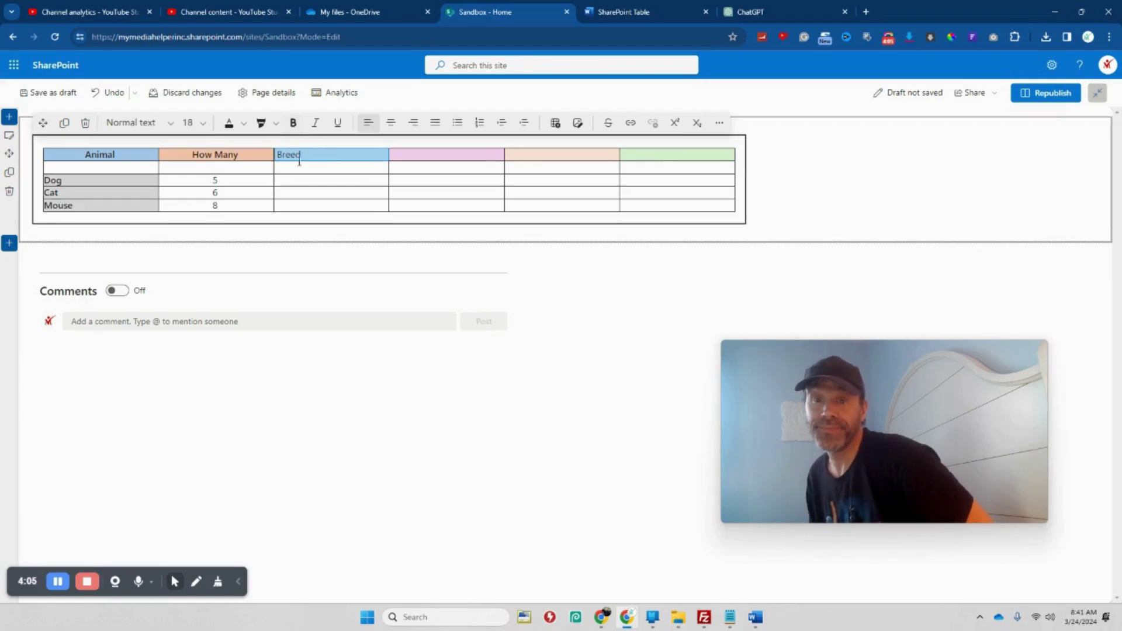
pyautogui.click(297, 154)
pyautogui.click(293, 122)
pyautogui.click(392, 123)
# Fill the Breed column with Shepard for Dog, Garfield for Cat and Jerry for Mouse, and center the entries
pyautogui.click(331, 178)
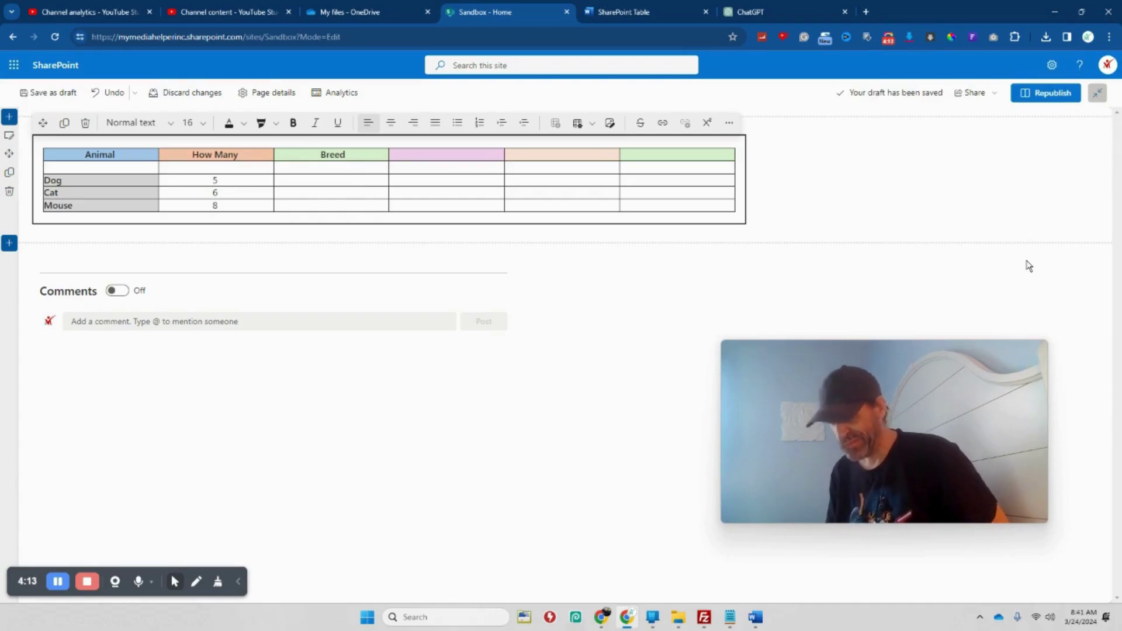
pyautogui.write('Shepard')
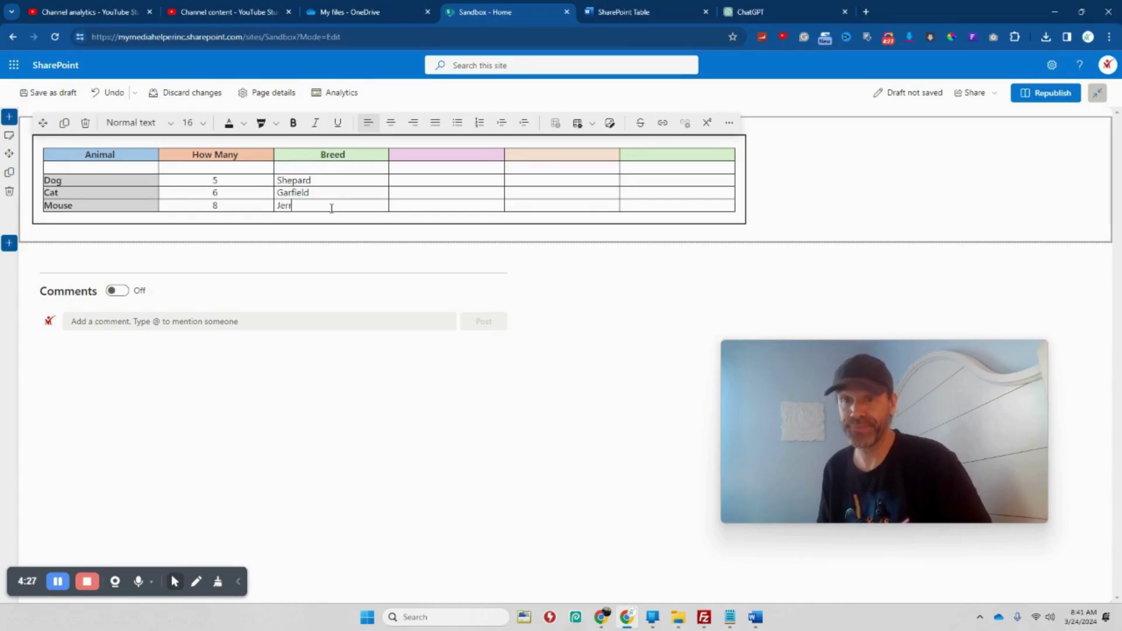
pyautogui.moveTo(320, 204); pyautogui.dragTo(283, 181)
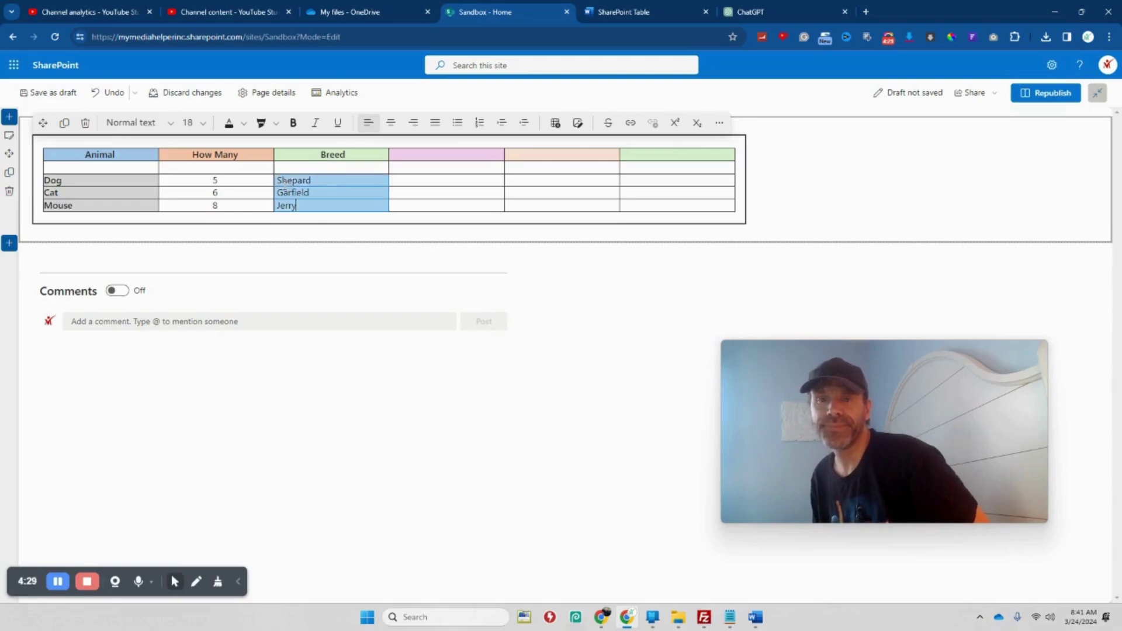
pyautogui.click(391, 122)
# Enter Color Fav as the heading in the pink cell next to Breed
pyautogui.click(444, 156)
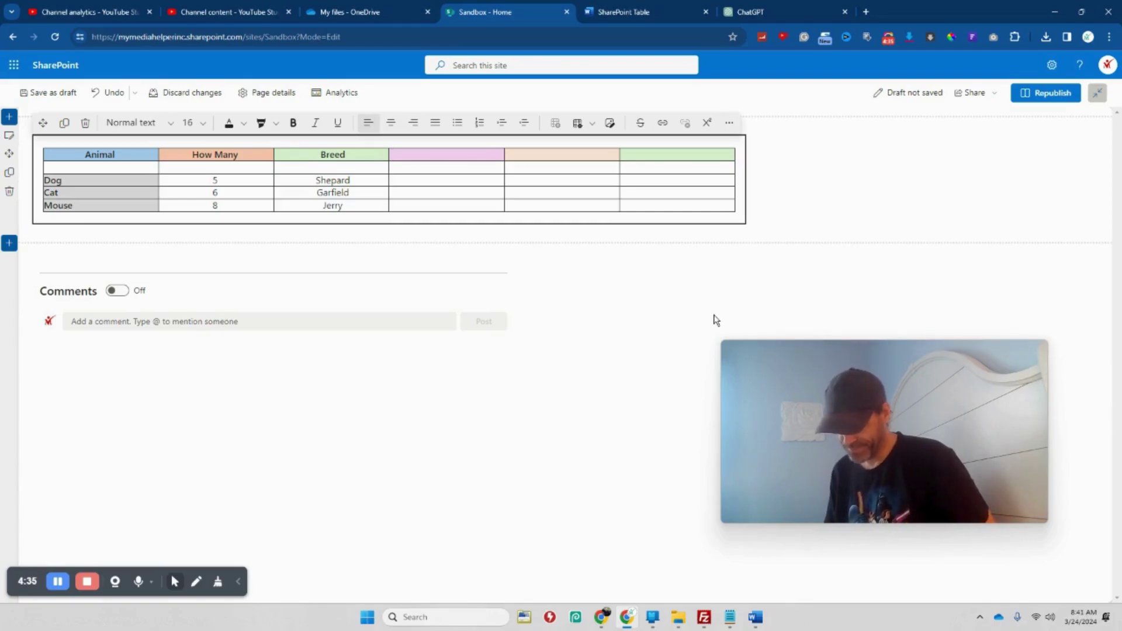
pyautogui.write('Color Fav')
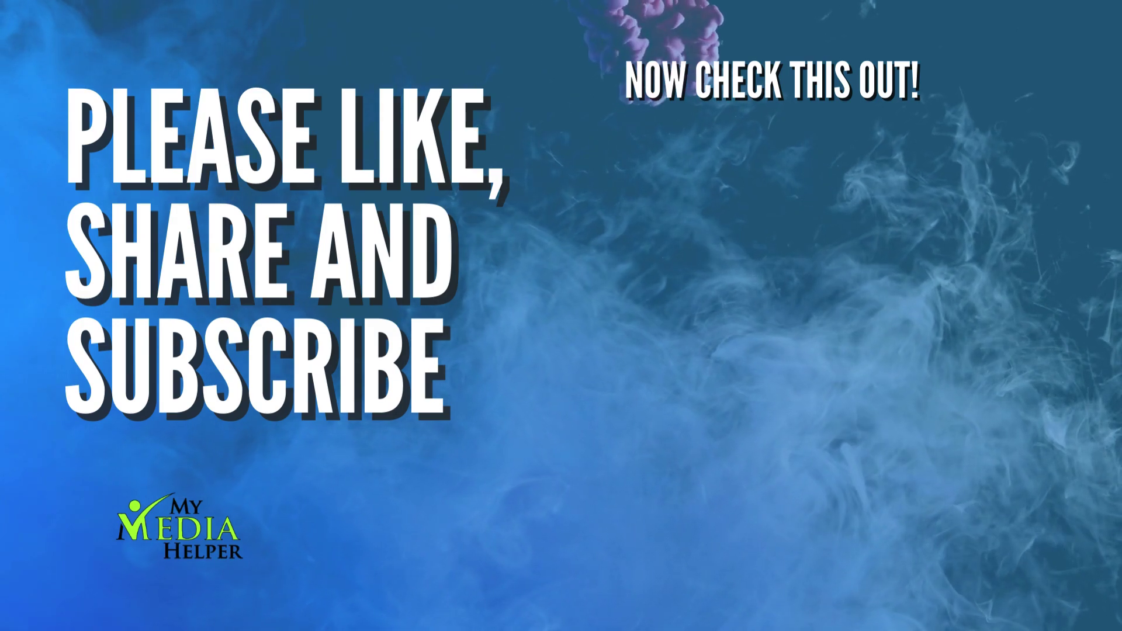